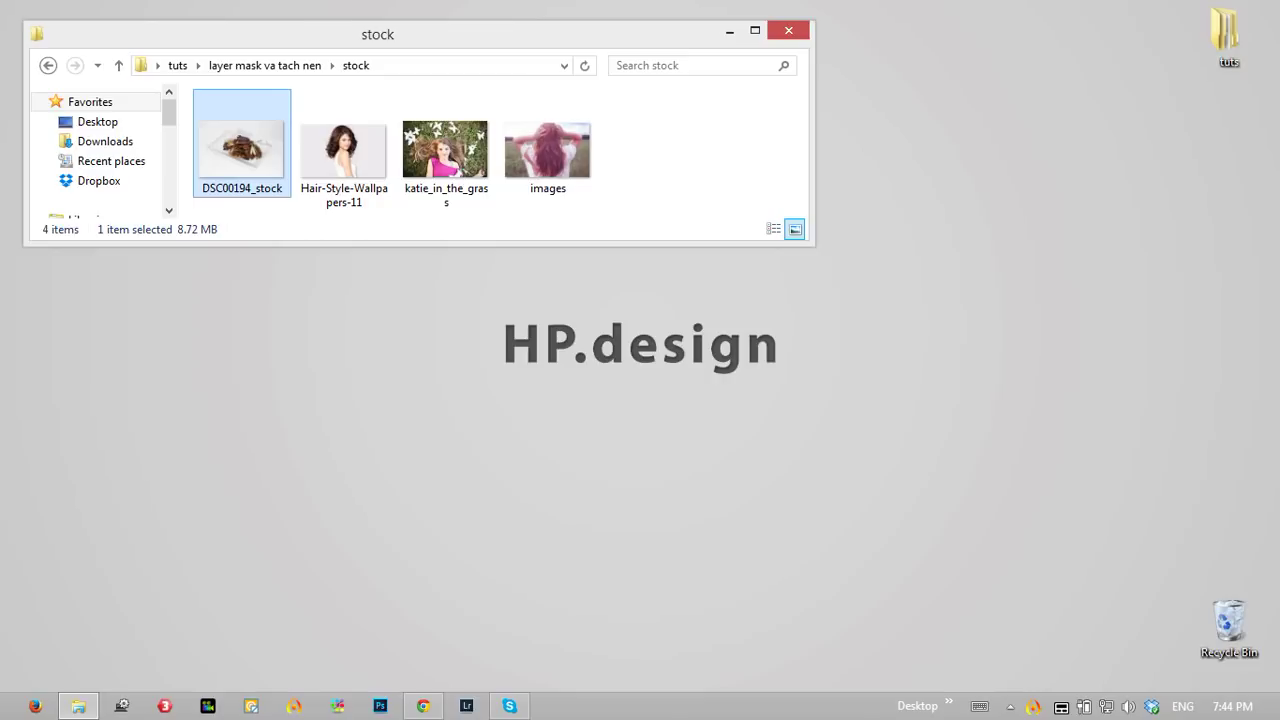
# Step: Open DSC00194_stock in Photo Viewer and compare it with the Hair-Style-Wallpapers-11 photo
pyautogui.click(258, 163)
pyautogui.doubleClick(247, 168)
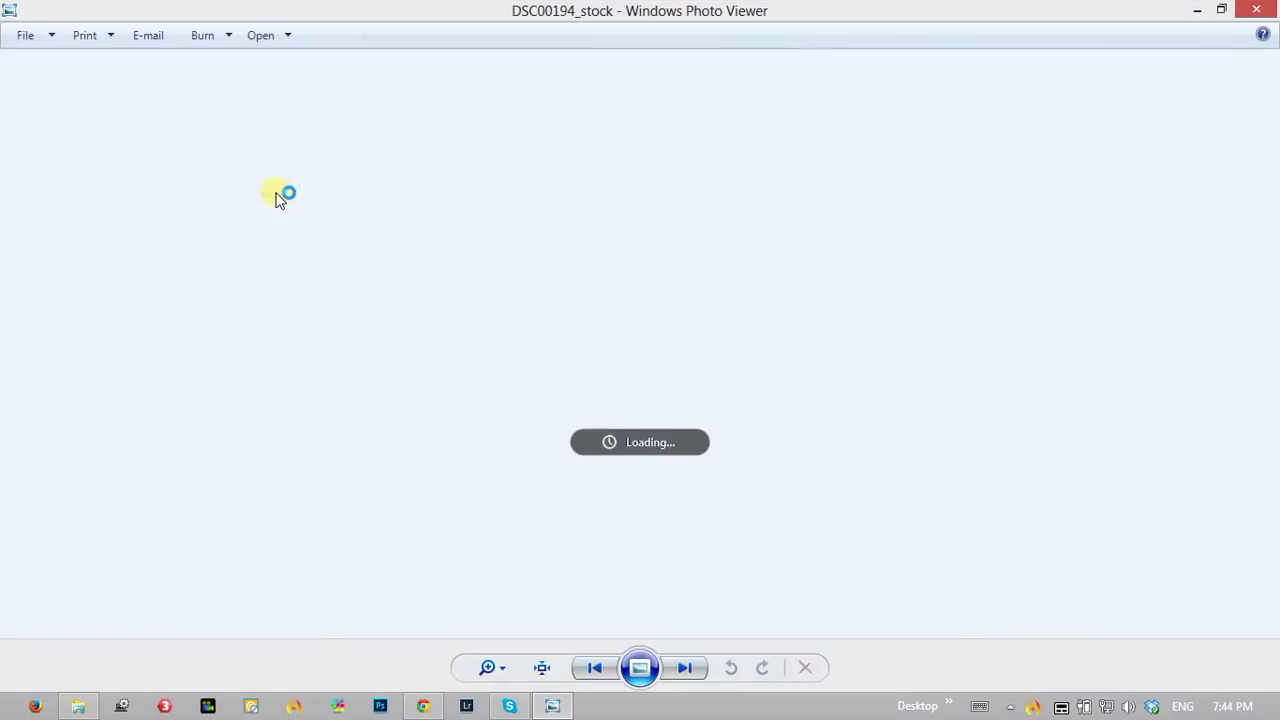
pyautogui.click(685, 668)
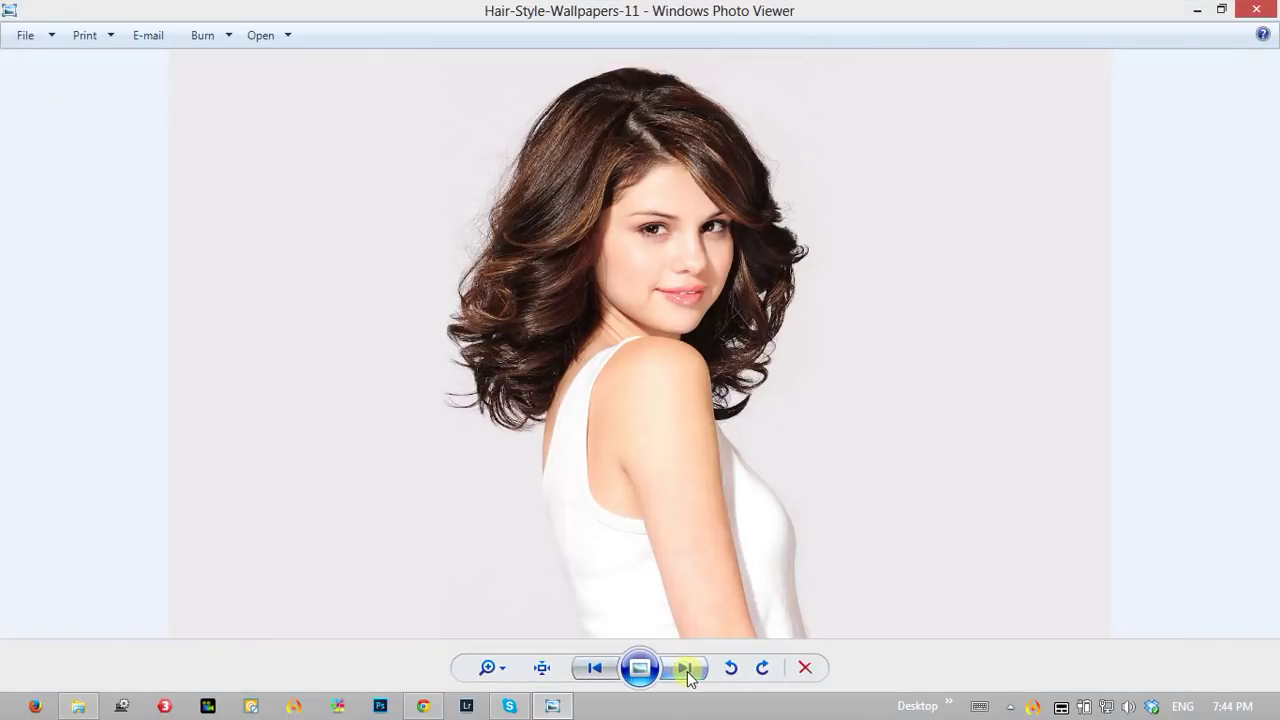
pyautogui.click(587, 668)
pyautogui.click(600, 668)
pyautogui.click(594, 668)
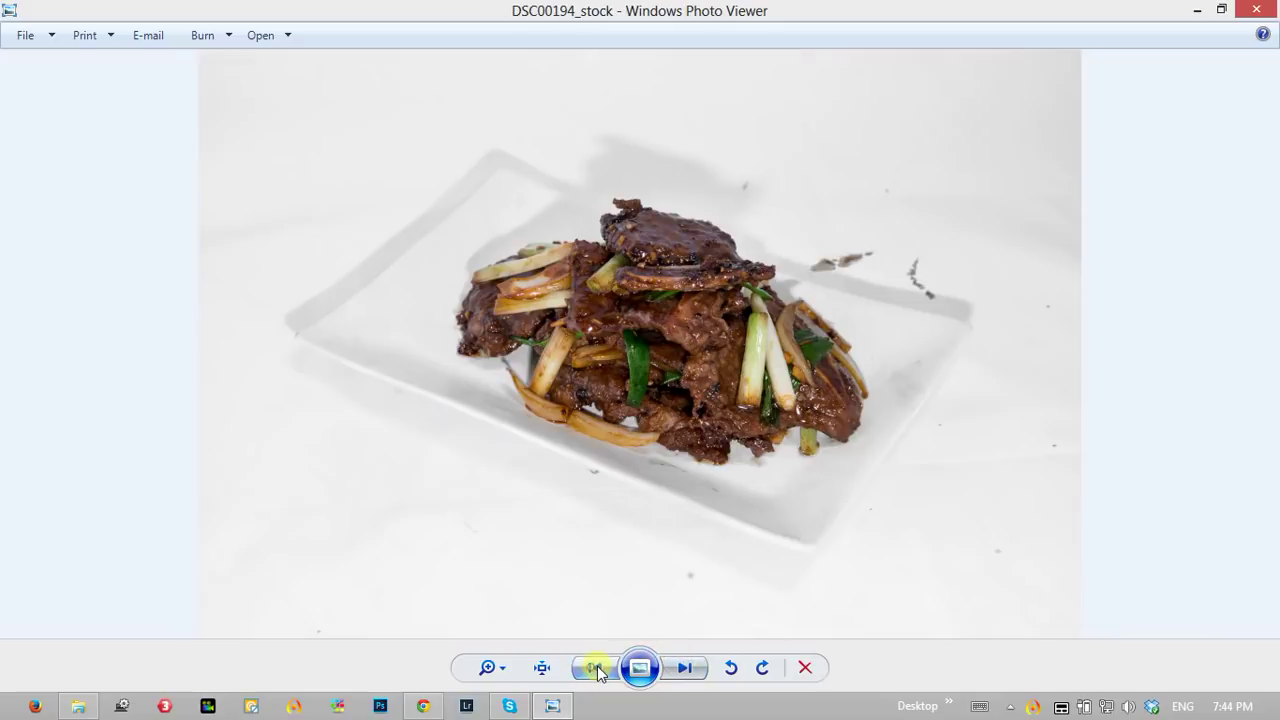
pyautogui.click(608, 670)
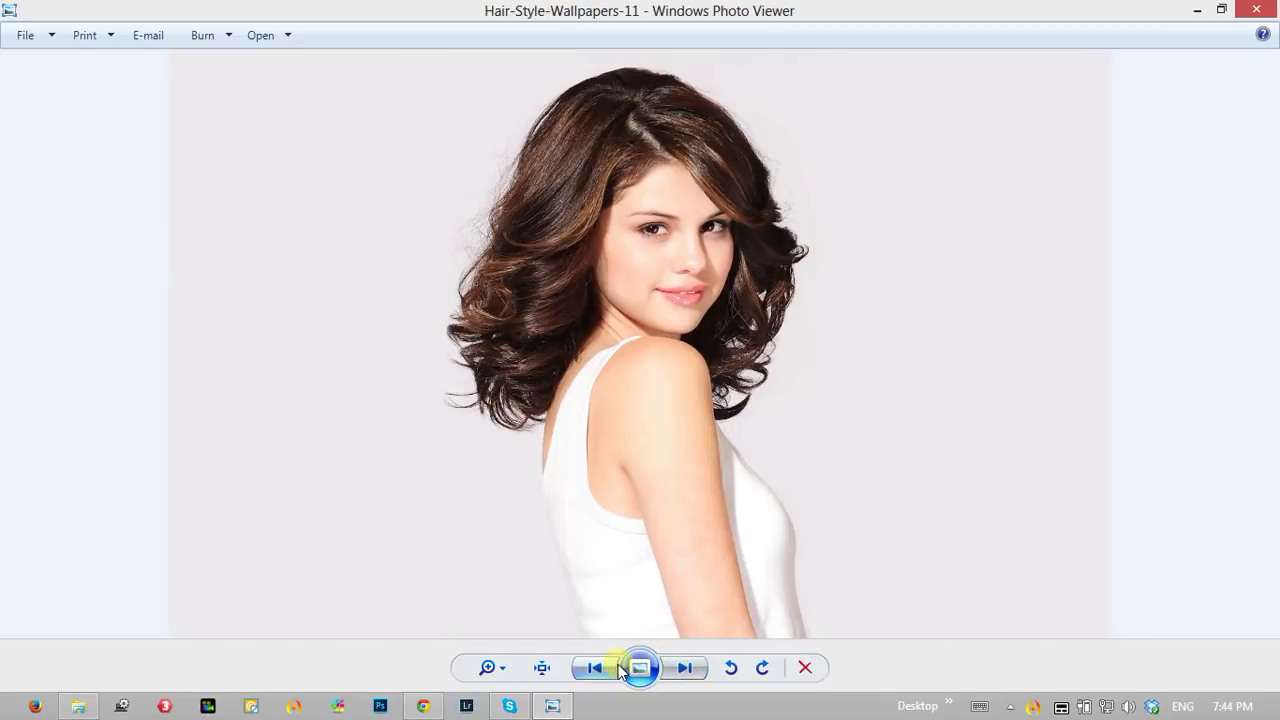
pyautogui.click(600, 677)
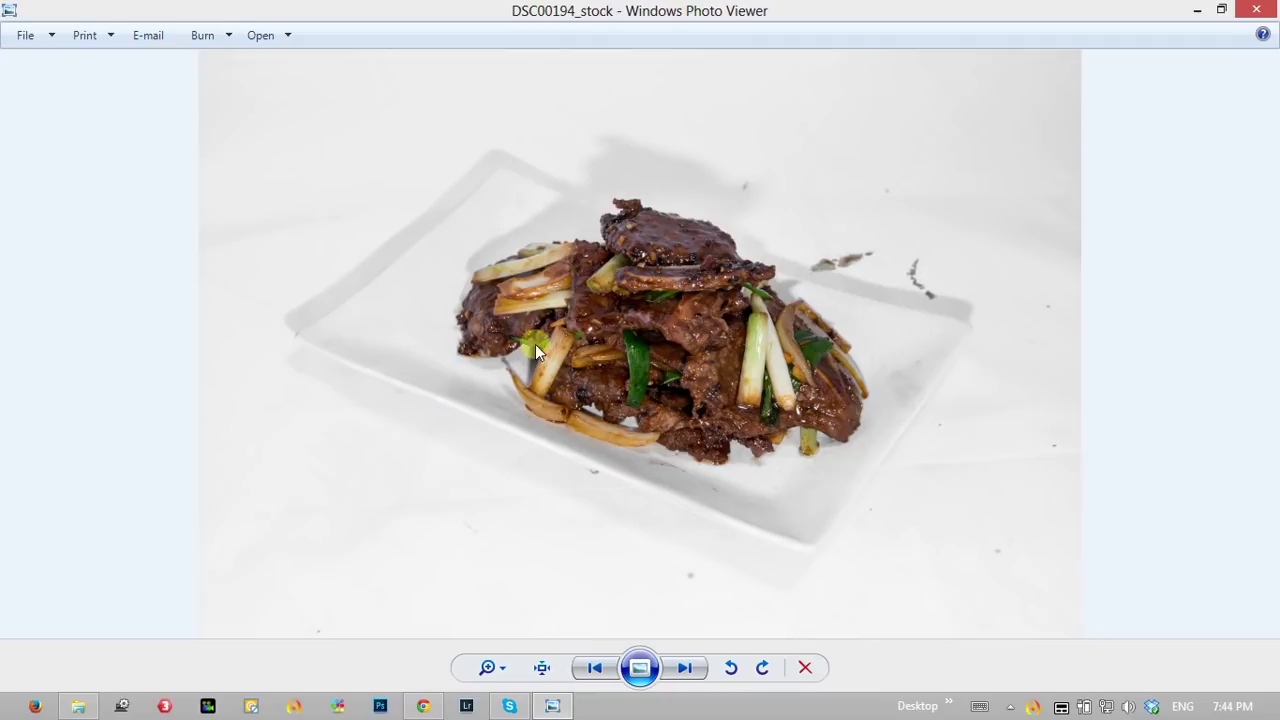
pyautogui.click(684, 667)
pyautogui.click(605, 669)
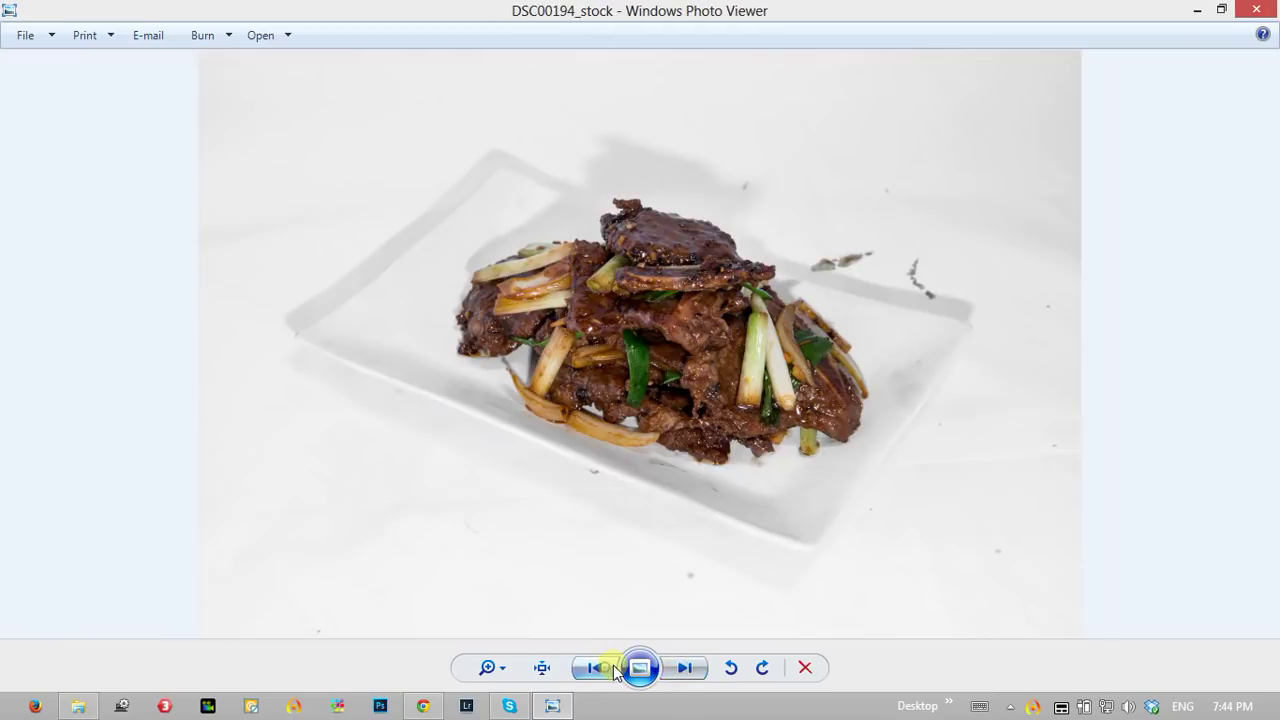
pyautogui.click(610, 670)
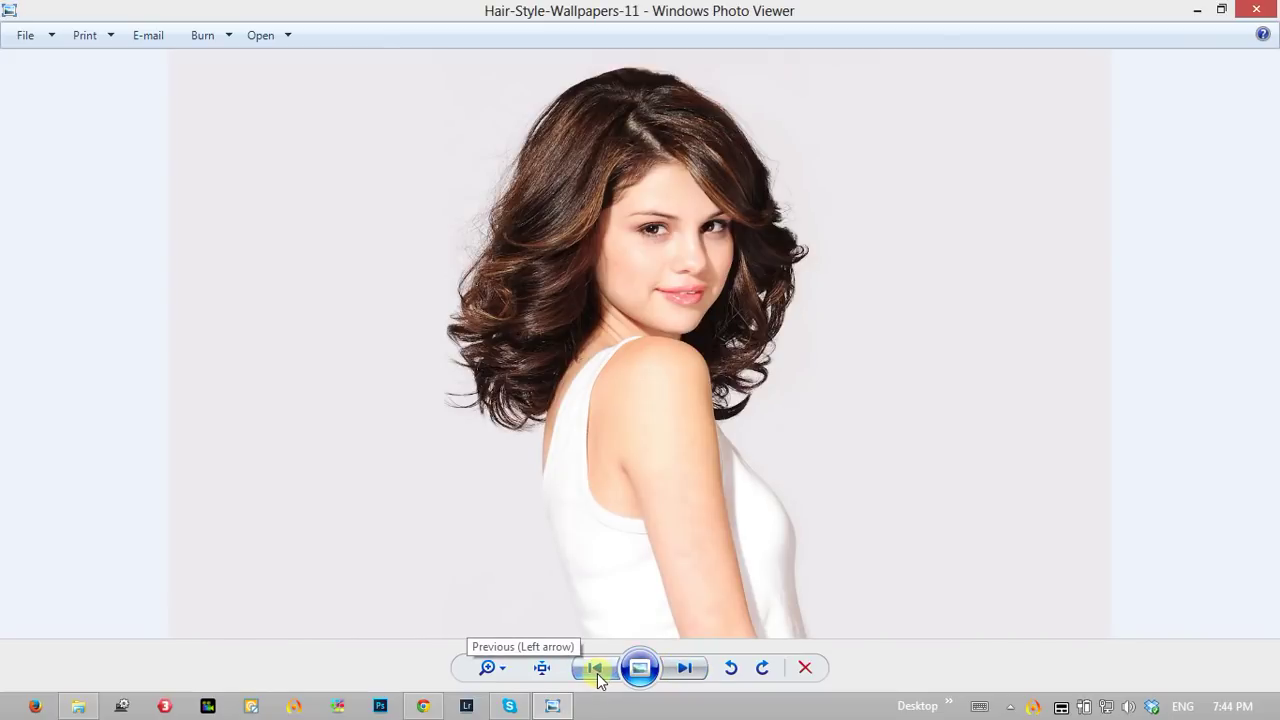
pyautogui.click(598, 674)
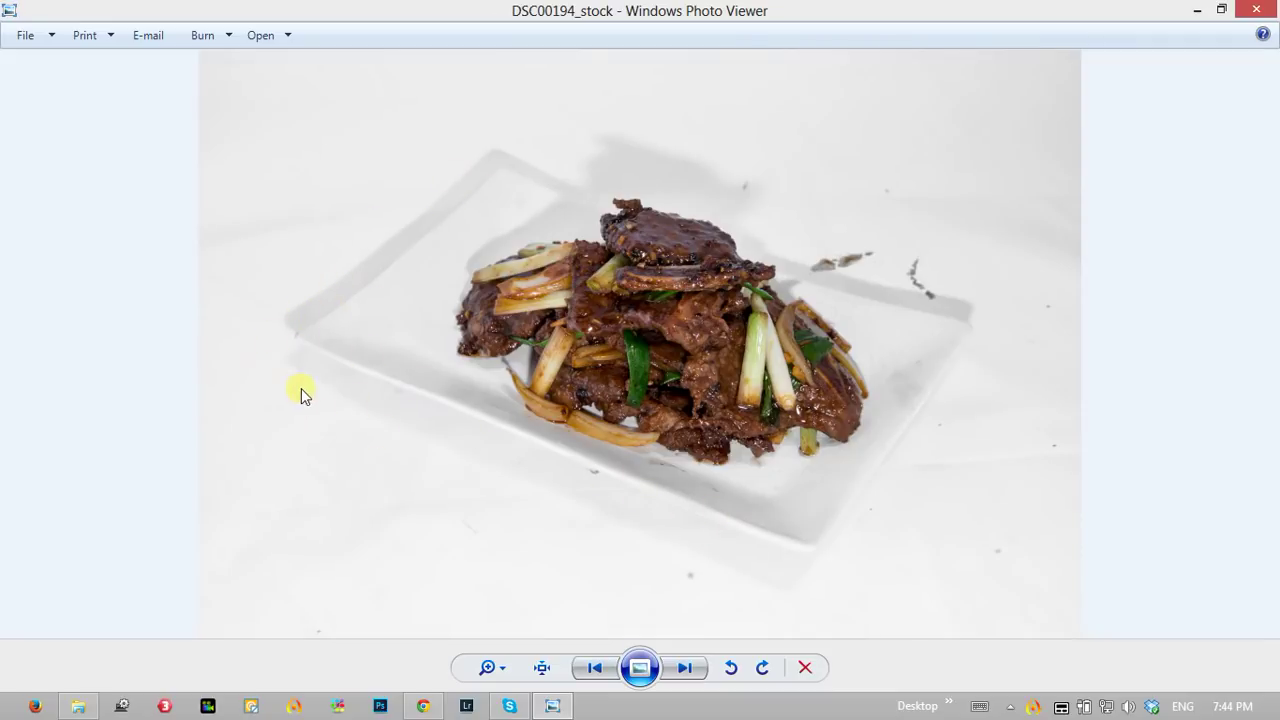
# Step: Zoom in and pan around the food photo, then zoom back out to fit
pyautogui.click(490, 676)
pyautogui.scroll(3, 486, 663)
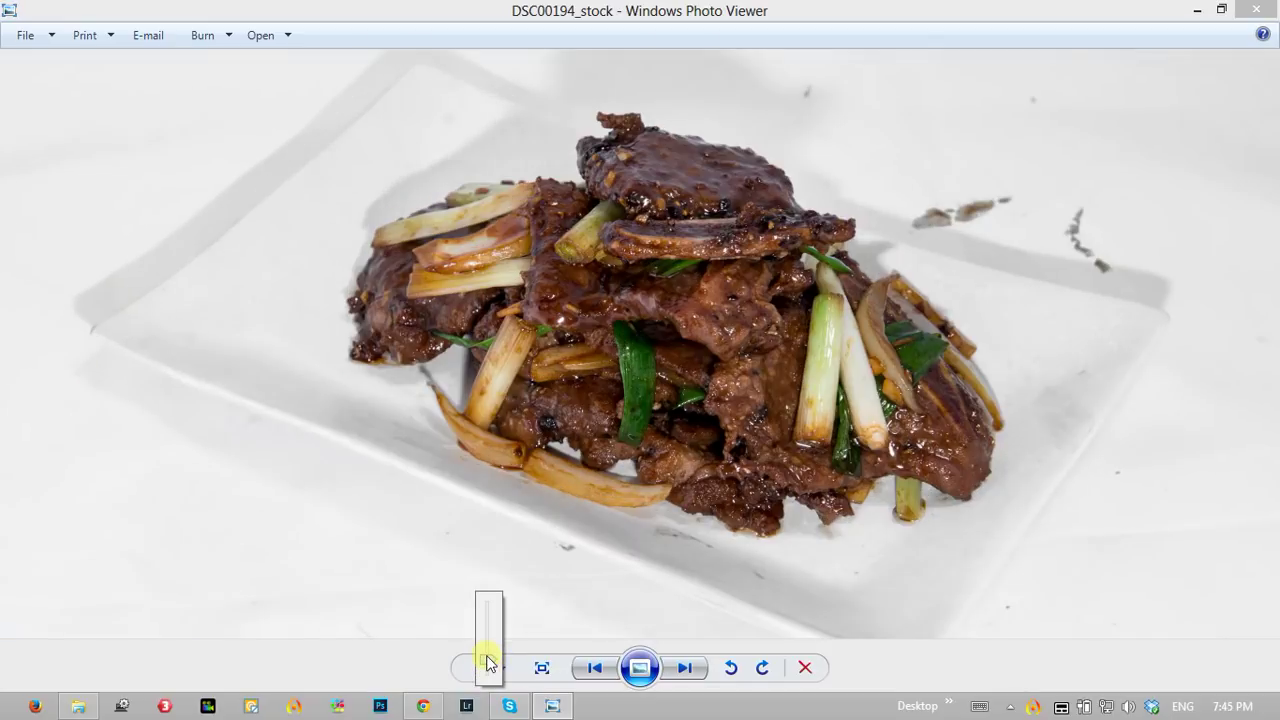
pyautogui.scroll(3, 486, 663)
pyautogui.moveTo(257, 374)
pyautogui.mouseDown()
pyautogui.moveTo(784, 331)
pyautogui.moveTo(577, 337)
pyautogui.mouseUp()
pyautogui.click(492, 672)
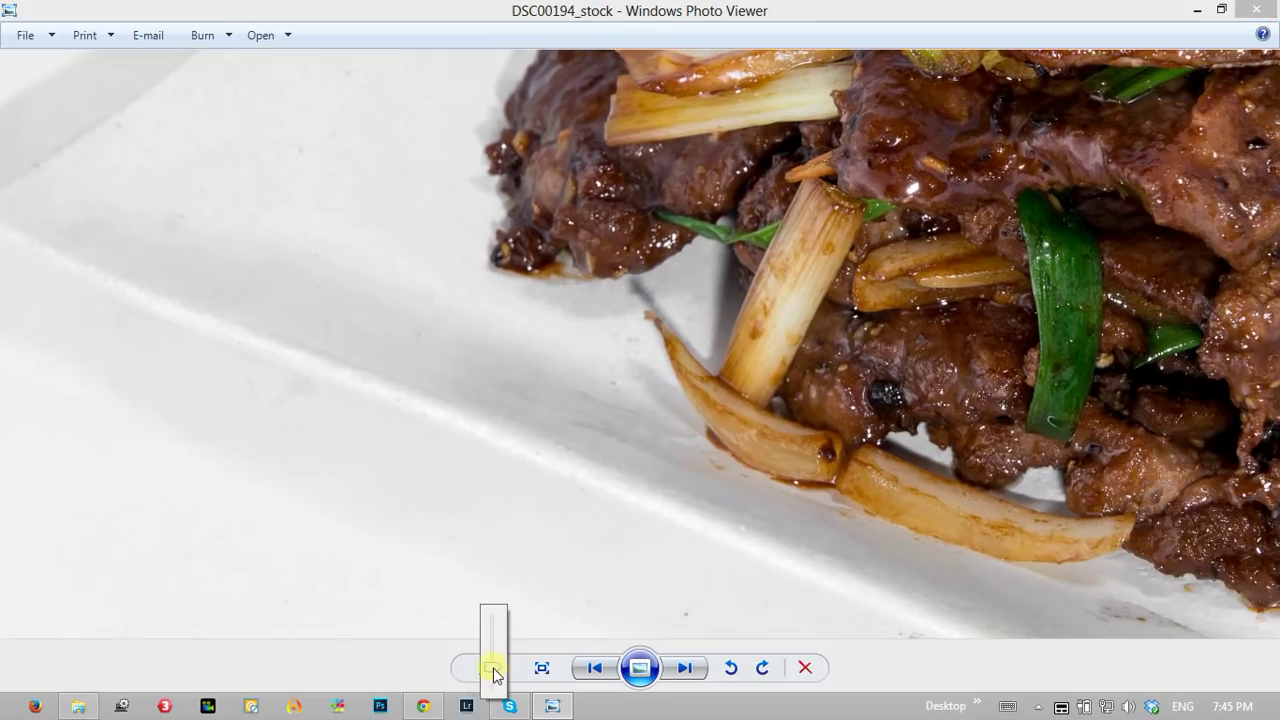
pyautogui.scroll(-5, 491, 677)
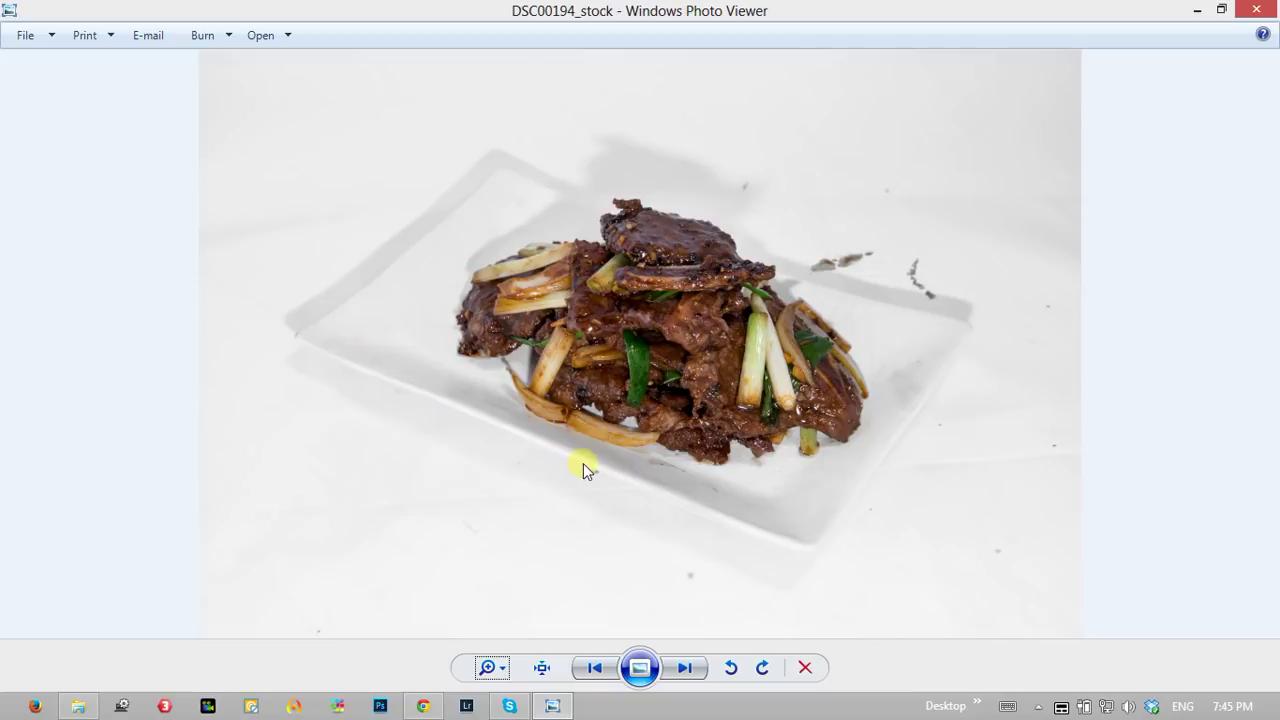
pyautogui.click(490, 668)
pyautogui.moveTo(490, 668); pyautogui.dragTo(490, 657)
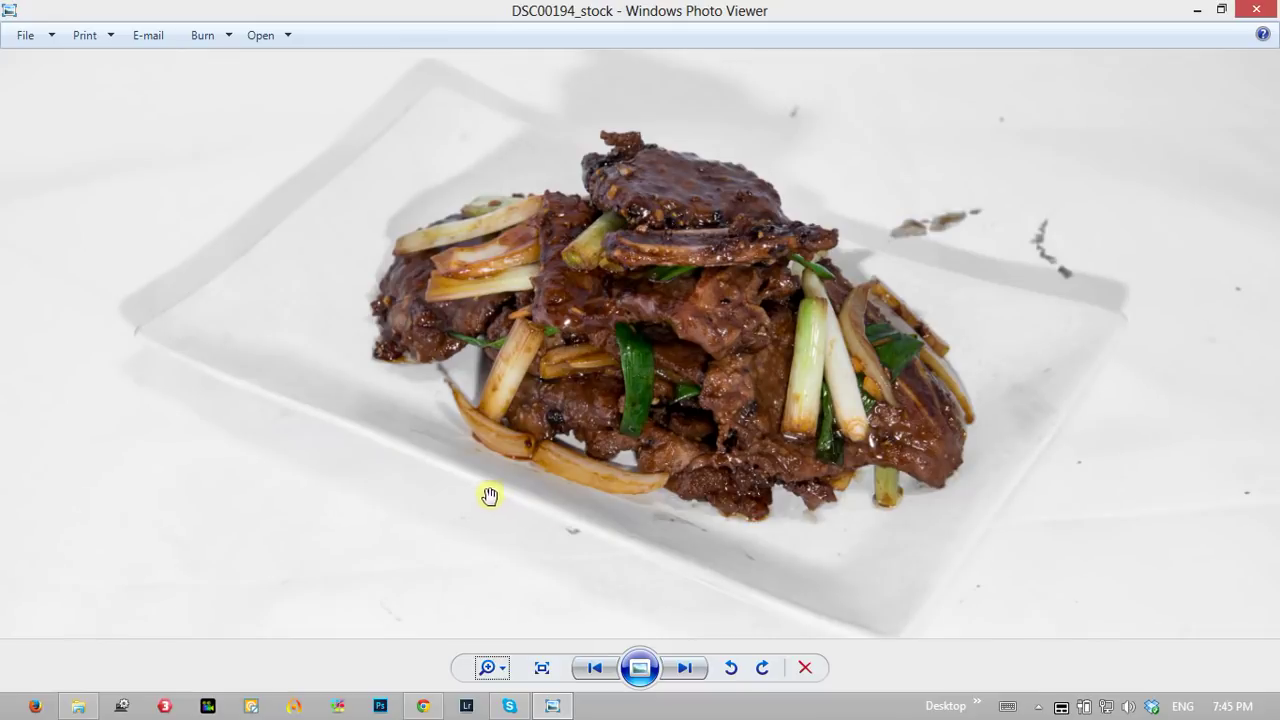
pyautogui.moveTo(403, 486); pyautogui.dragTo(416, 484)
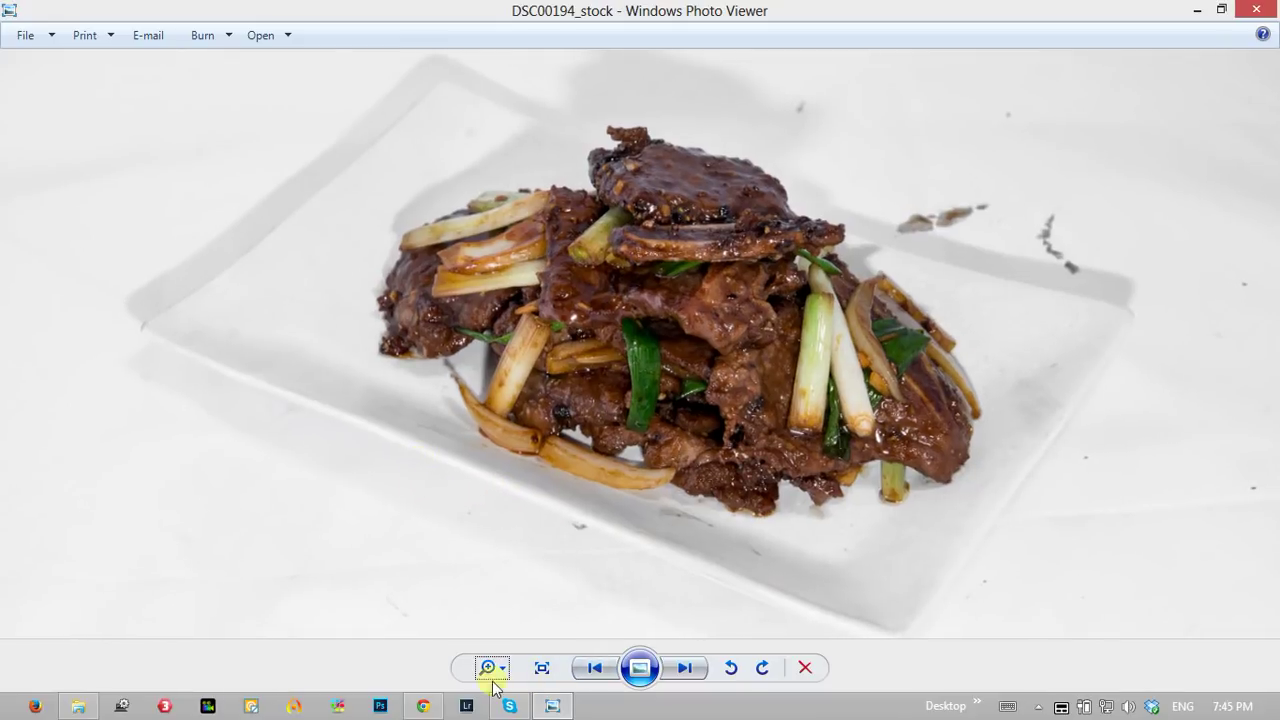
pyautogui.moveTo(490, 668); pyautogui.dragTo(489, 675)
# Step: Return to Hair-Style-Wallpapers-11 and zoom in on the curly-haired woman
pyautogui.click(684, 667)
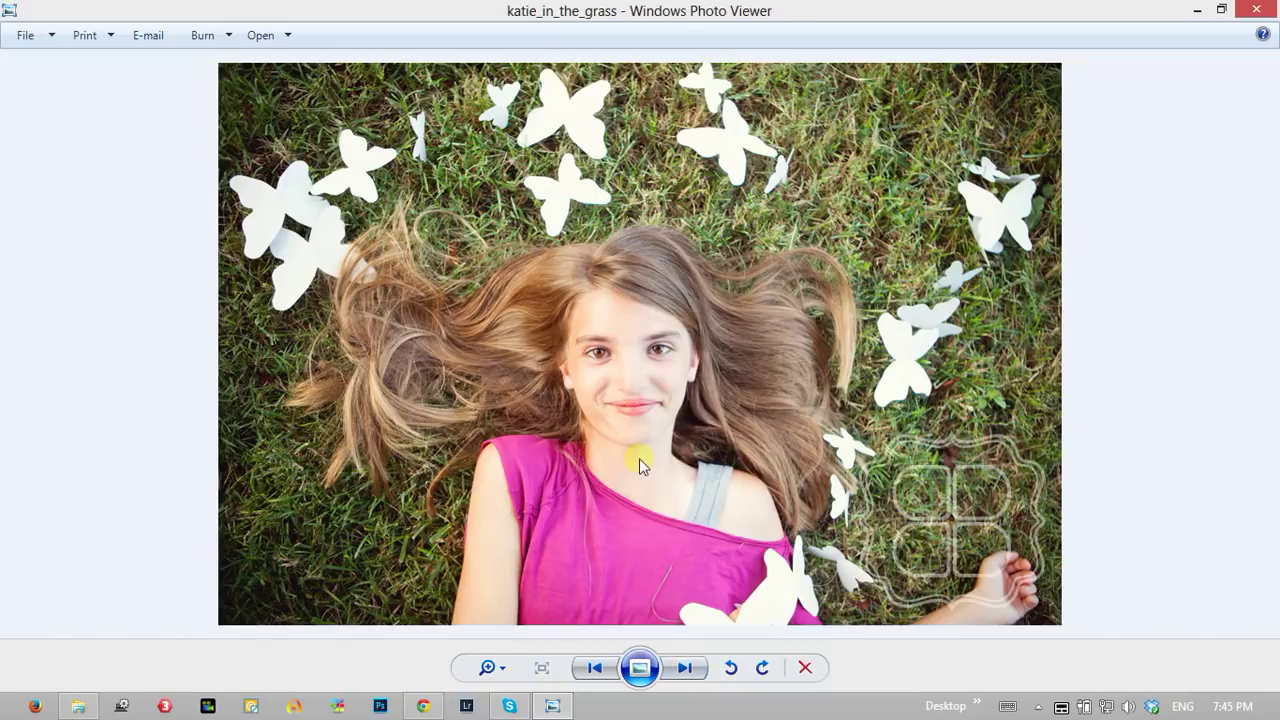
pyautogui.click(596, 667)
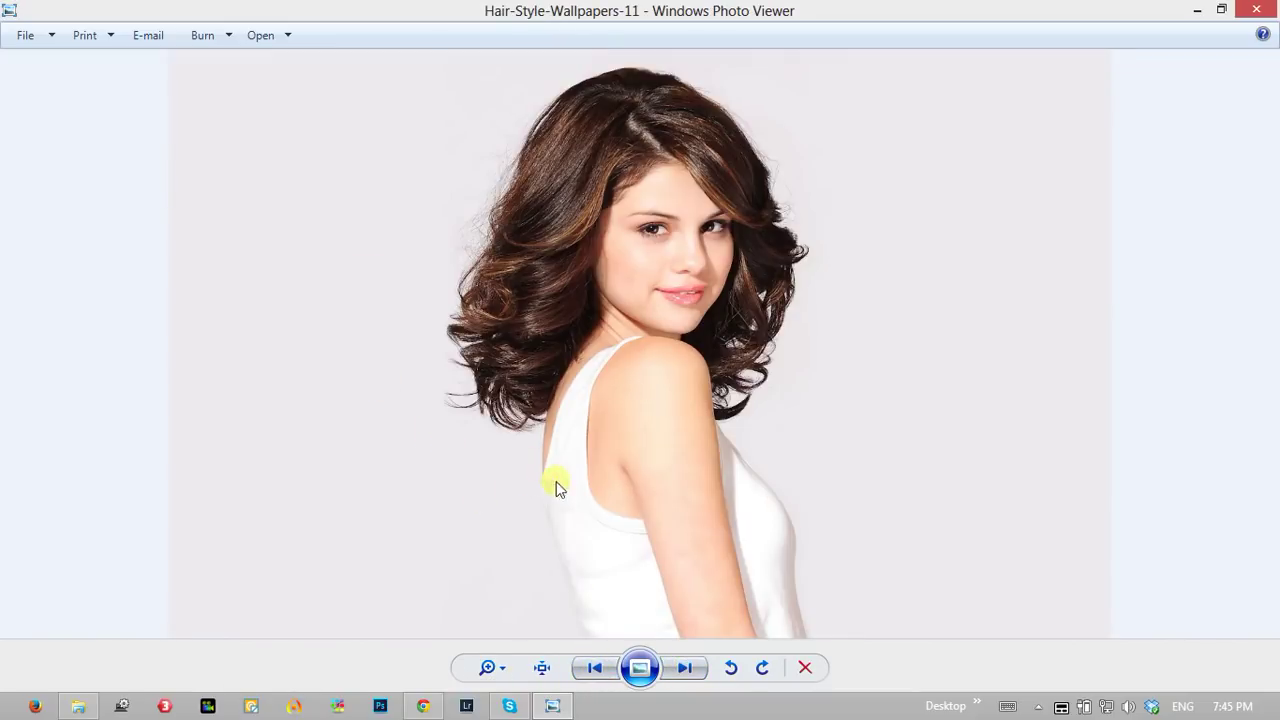
pyautogui.moveTo(489, 668)
pyautogui.mouseDown()
pyautogui.moveTo(486, 634)
pyautogui.moveTo(580, 334)
pyautogui.mouseUp()
pyautogui.scroll(1, 606, 177)
pyautogui.scroll(1, 491, 477)
pyautogui.scroll(1, 533, 608)
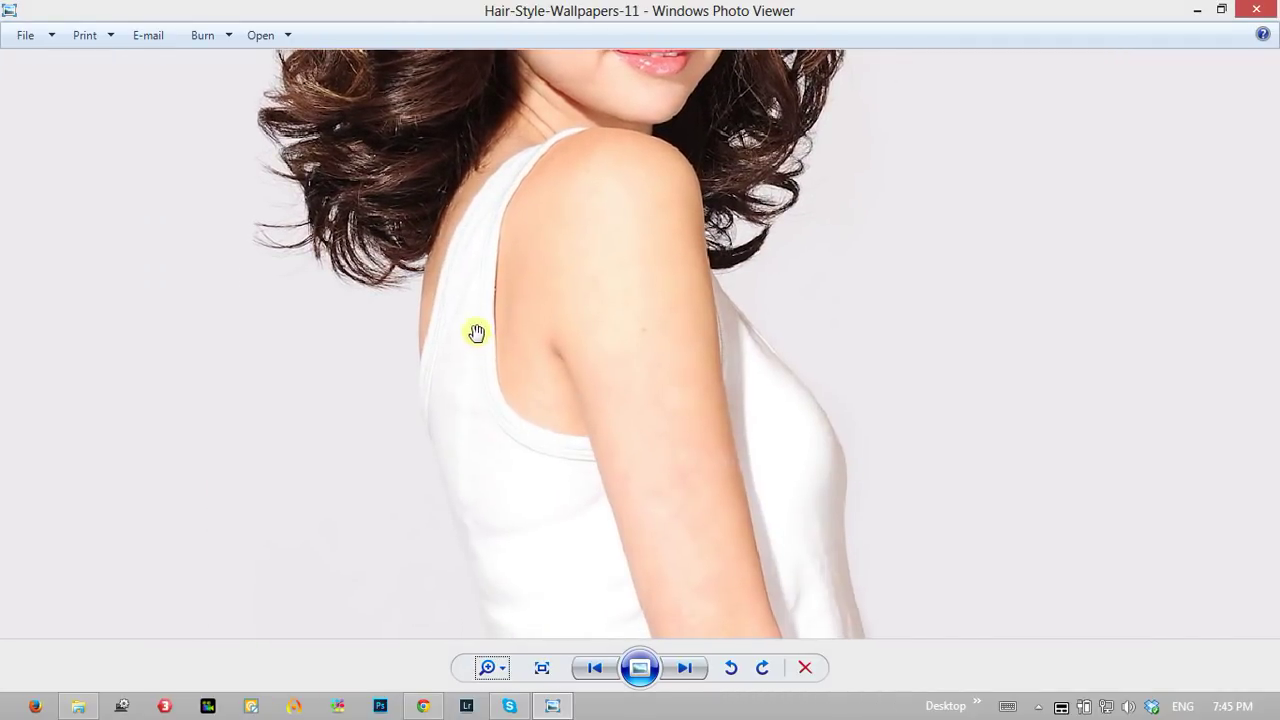
# Step: Inspect the face and the hair edge near the shoulder, then zoom out and show katie_in_the_grass
pyautogui.moveTo(476, 332); pyautogui.dragTo(640, 263)
pyautogui.moveTo(623, 89); pyautogui.dragTo(634, 351)
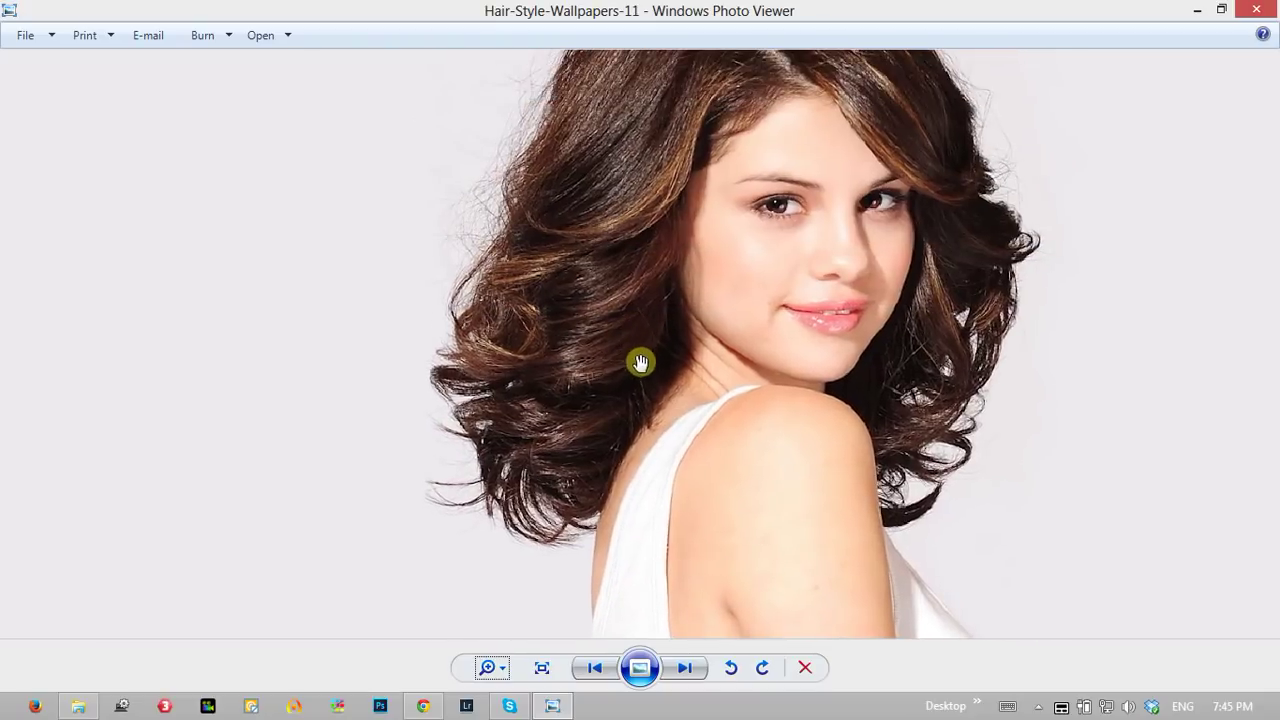
pyautogui.moveTo(640, 503)
pyautogui.mouseDown()
pyautogui.moveTo(509, 360)
pyautogui.moveTo(449, 171)
pyautogui.mouseUp()
pyautogui.moveTo(635, 153); pyautogui.dragTo(632, 157)
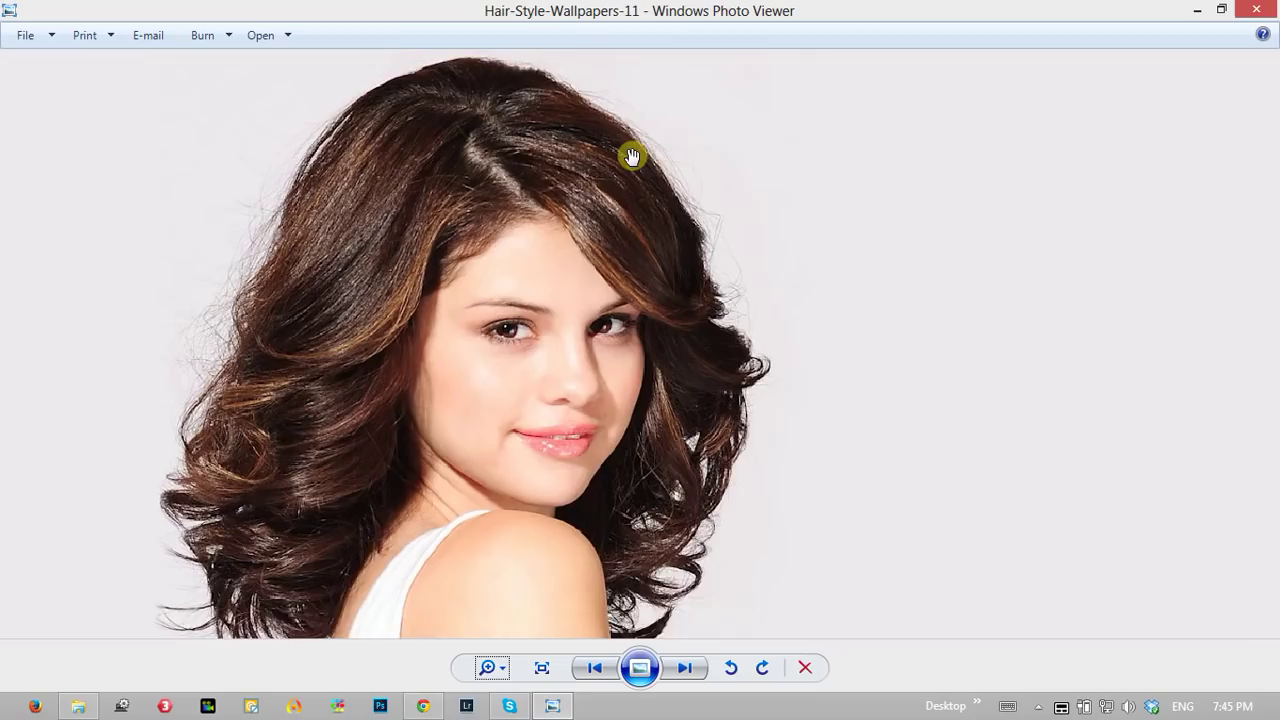
pyautogui.moveTo(491, 670); pyautogui.dragTo(493, 700)
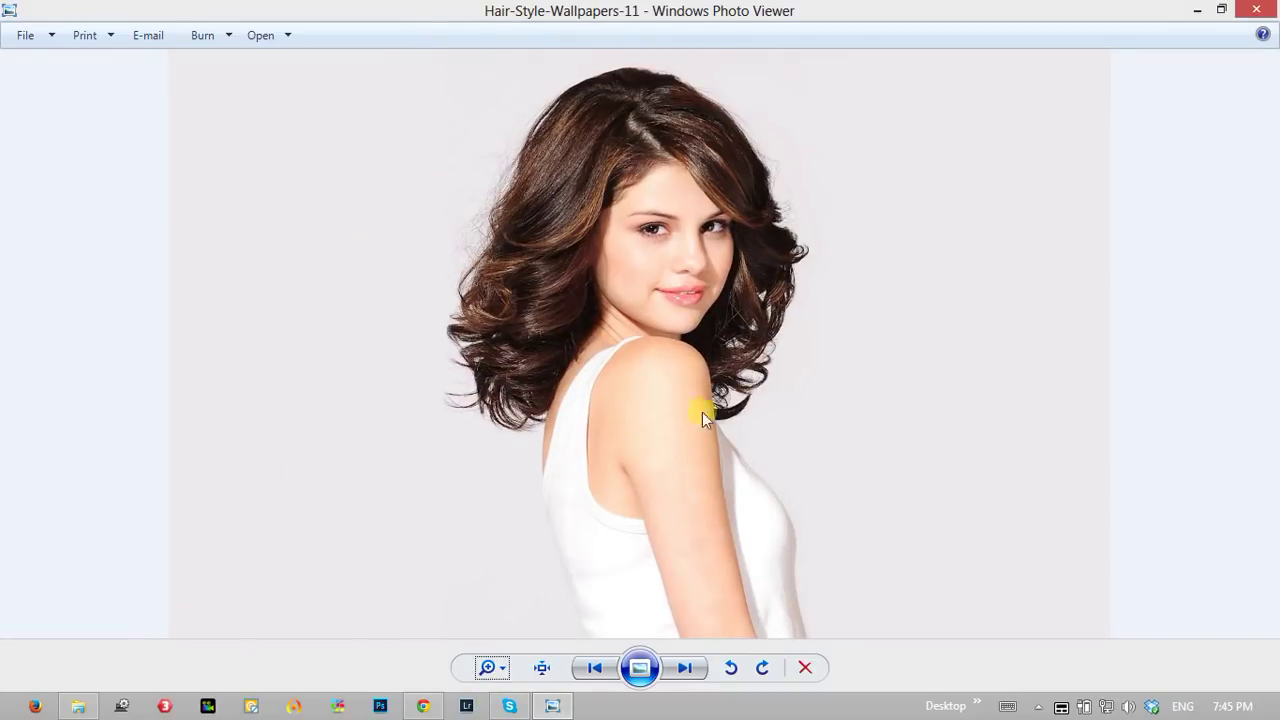
pyautogui.click(688, 670)
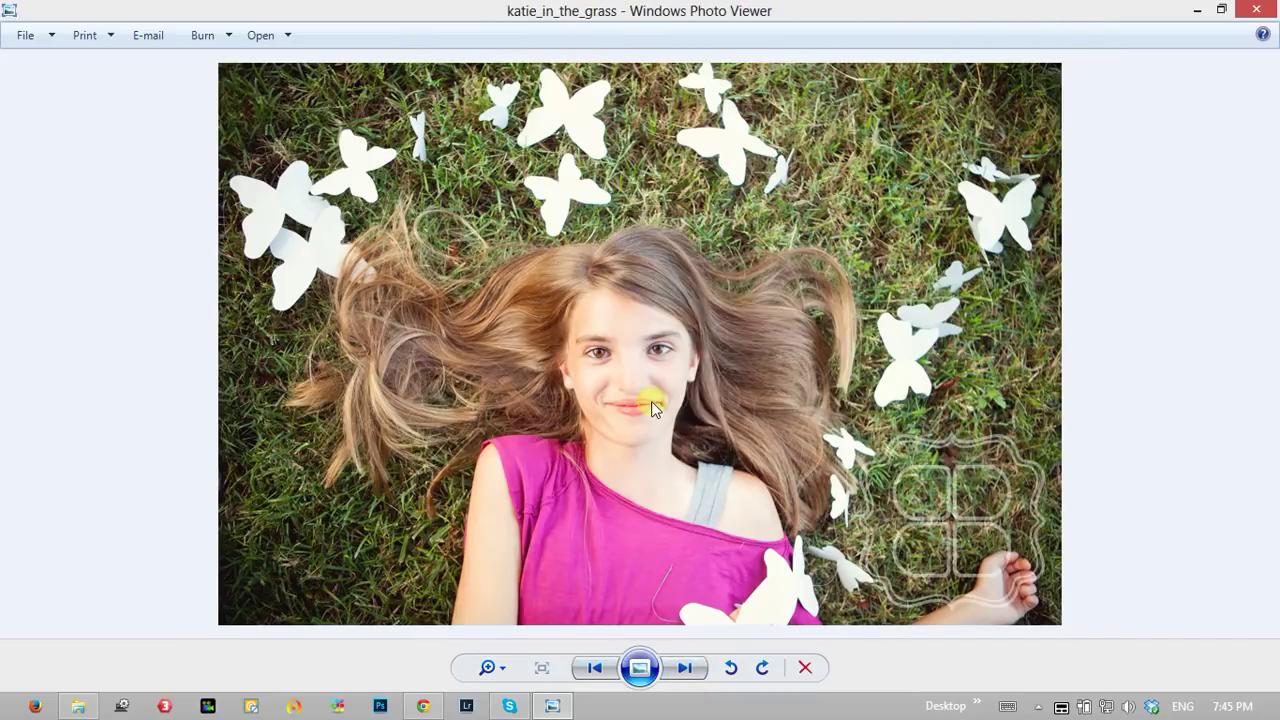
# Step: Look over the small images photo at a larger zoom, then shrink it back down
pyautogui.click(686, 668)
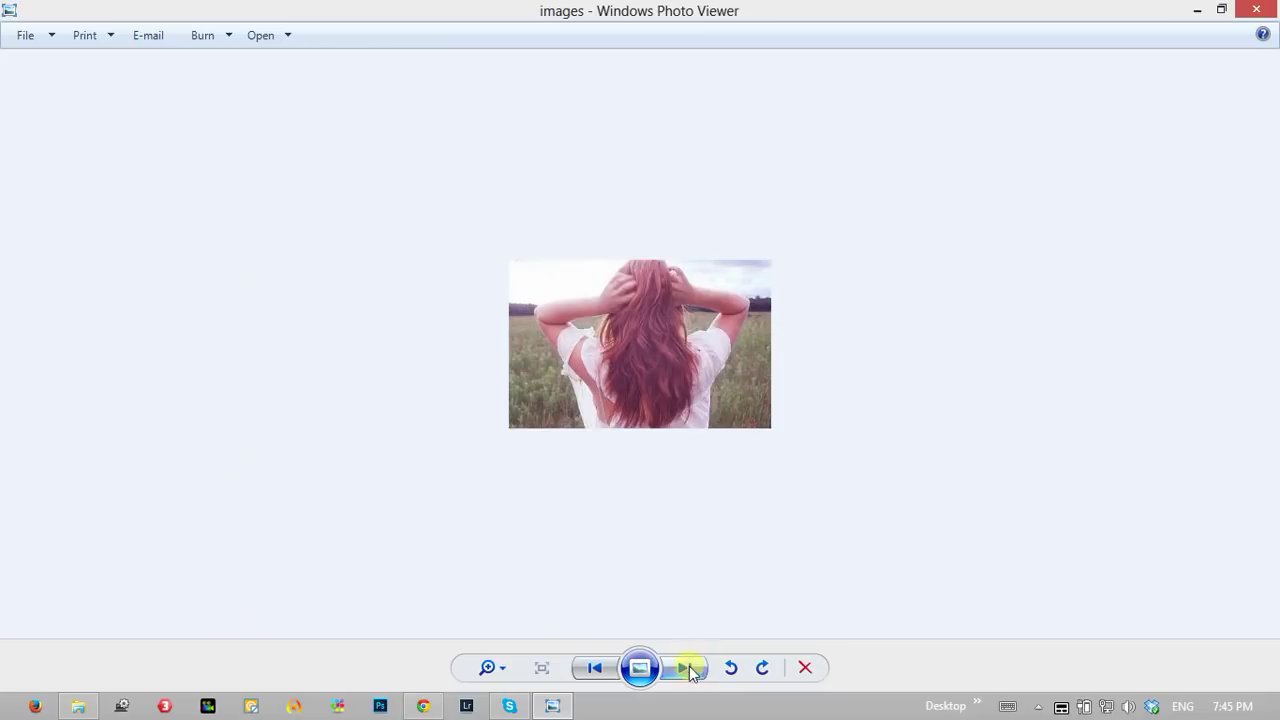
pyautogui.click(490, 668)
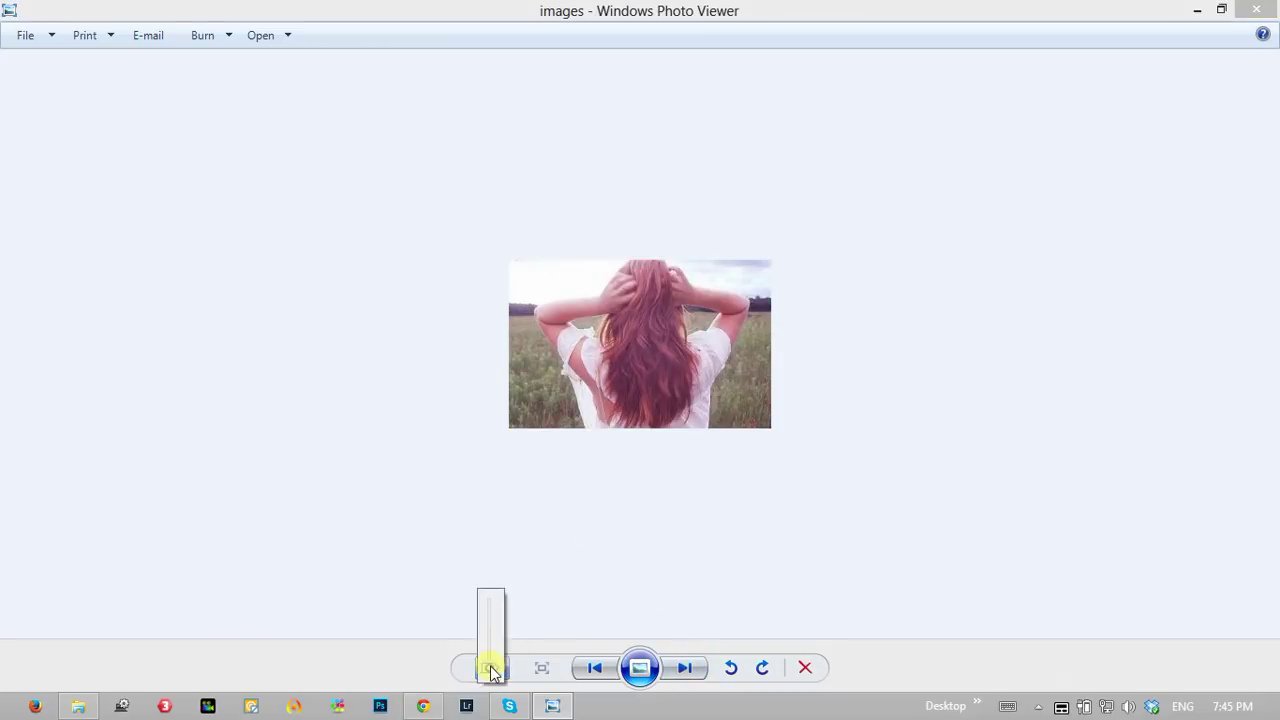
pyautogui.moveTo(490, 672); pyautogui.dragTo(495, 652)
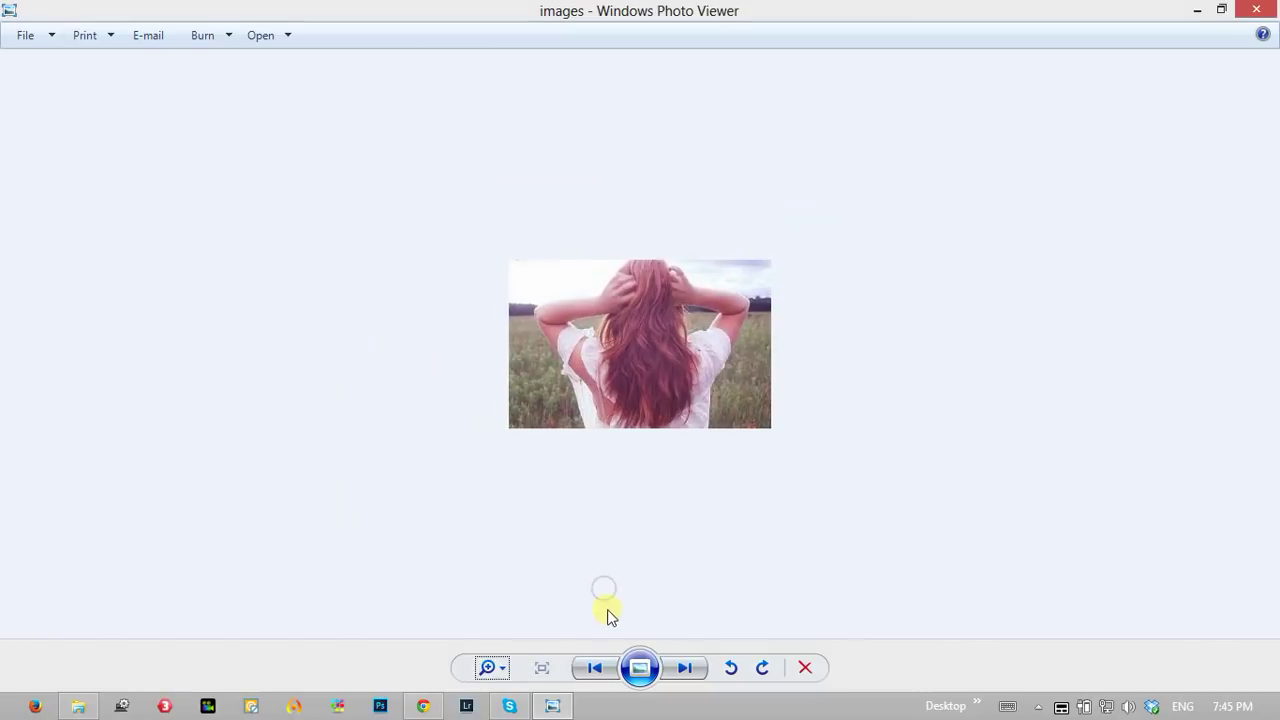
pyautogui.click(595, 668)
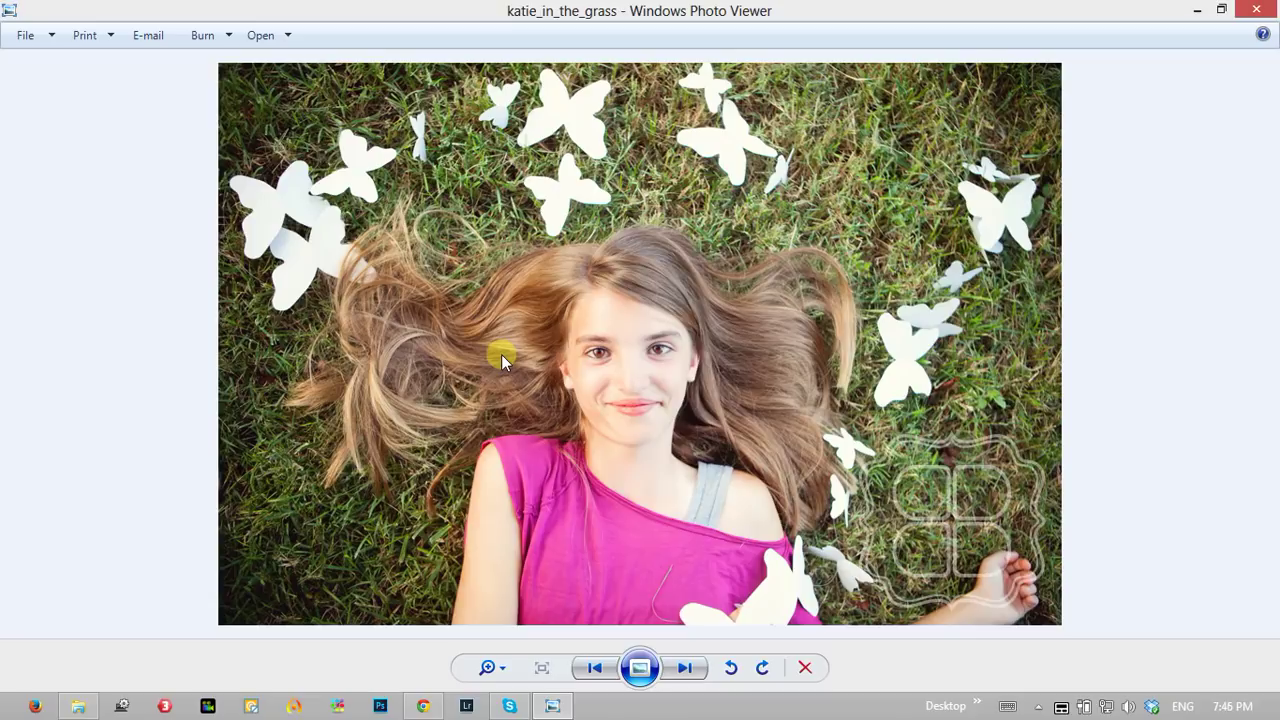
pyautogui.click(488, 668)
pyautogui.scroll(3, 488, 668)
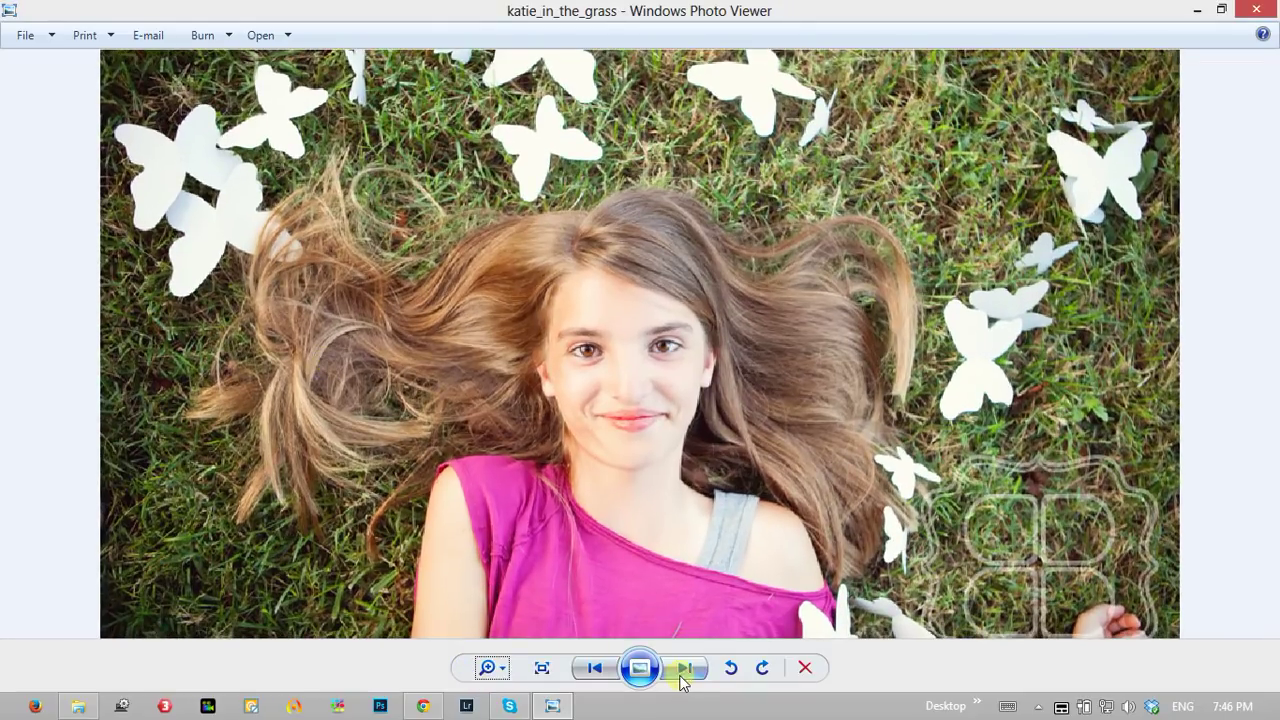
pyautogui.click(684, 668)
pyautogui.click(488, 668)
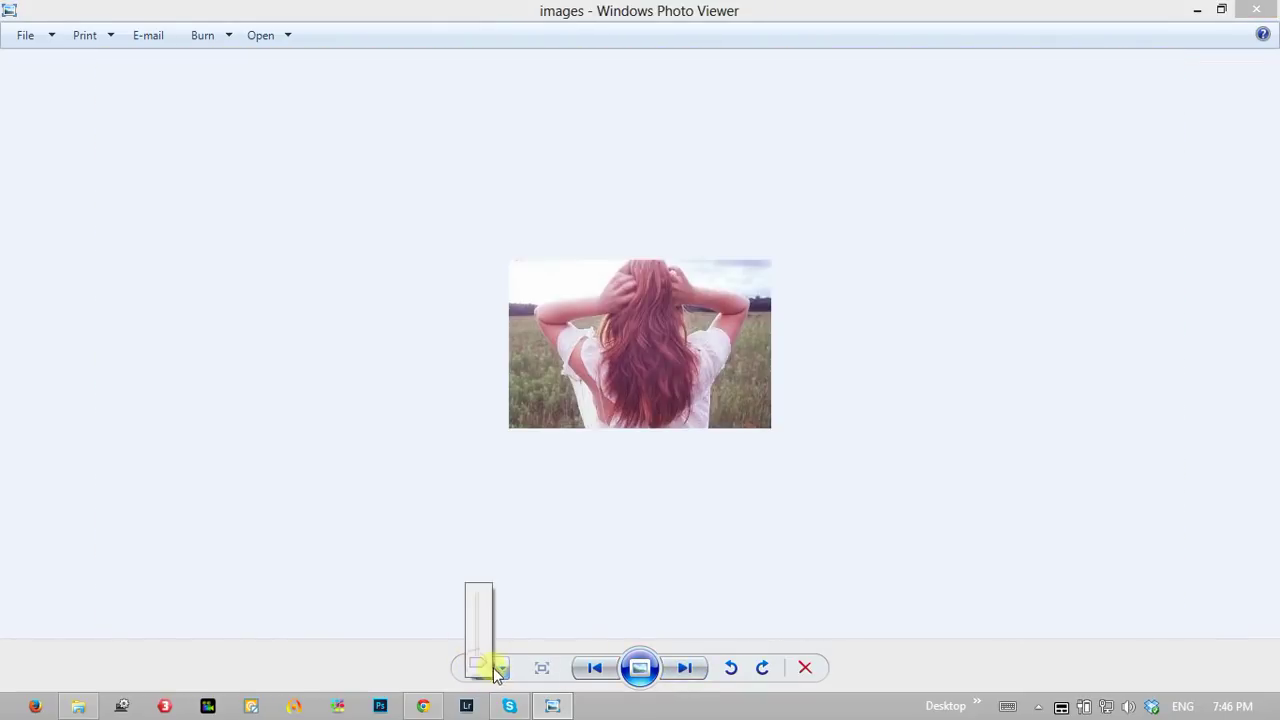
pyautogui.scroll(1, 478, 652)
pyautogui.moveTo(478, 652); pyautogui.dragTo(481, 631)
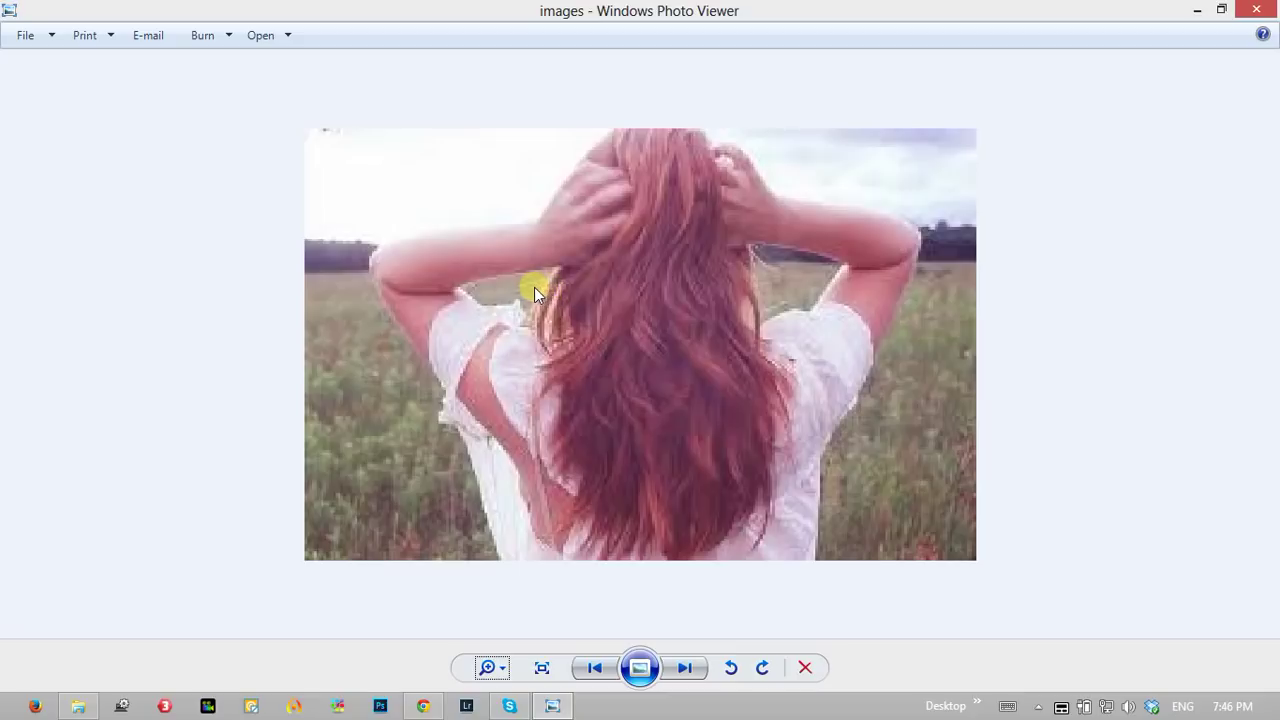
pyautogui.click(488, 668)
# Step: Step back to the food photo and advance to the Hair-Style-Wallpapers-11 portrait
pyautogui.click(491, 680)
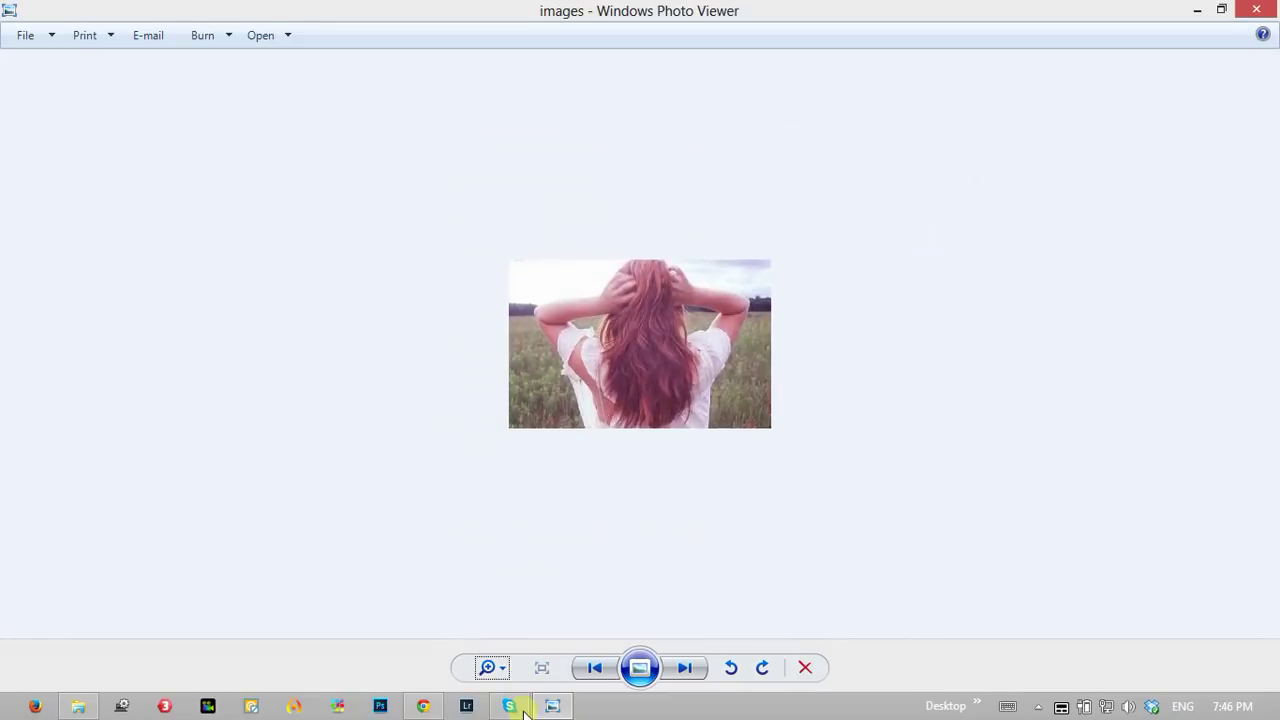
pyautogui.click(594, 668)
pyautogui.click(594, 668)
pyautogui.click(594, 668)
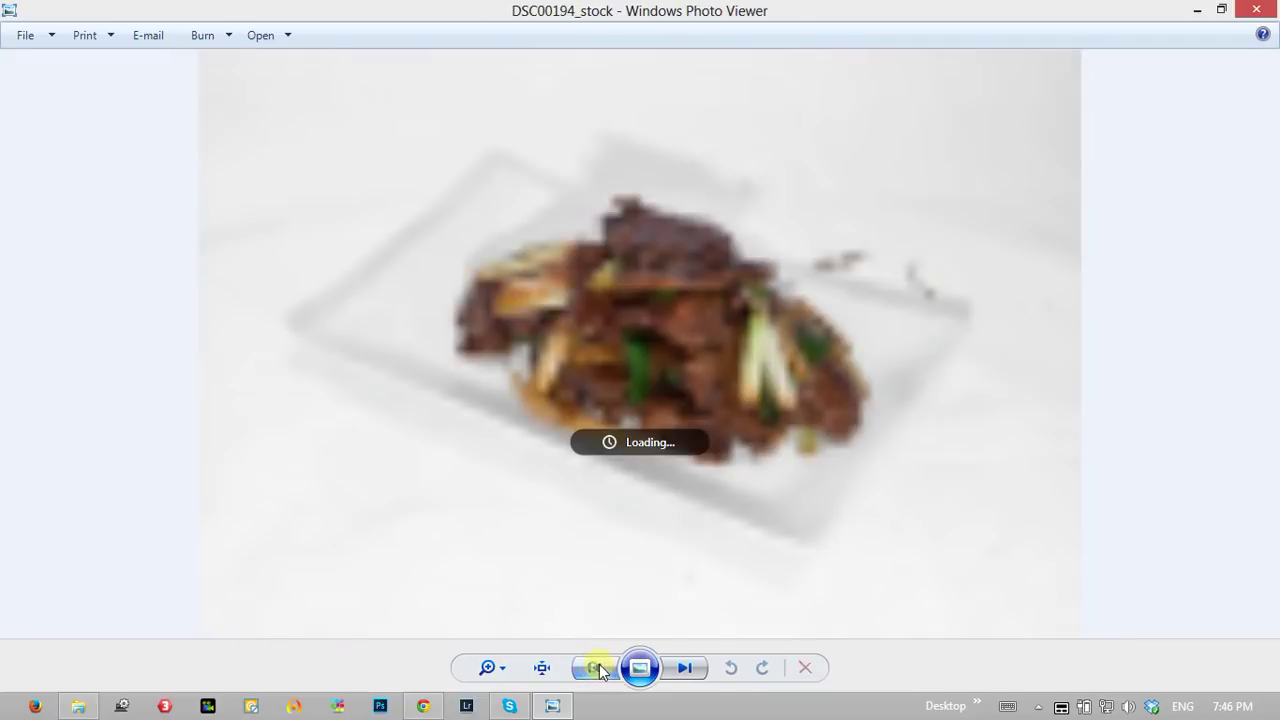
pyautogui.click(690, 668)
pyautogui.click(596, 668)
pyautogui.click(686, 668)
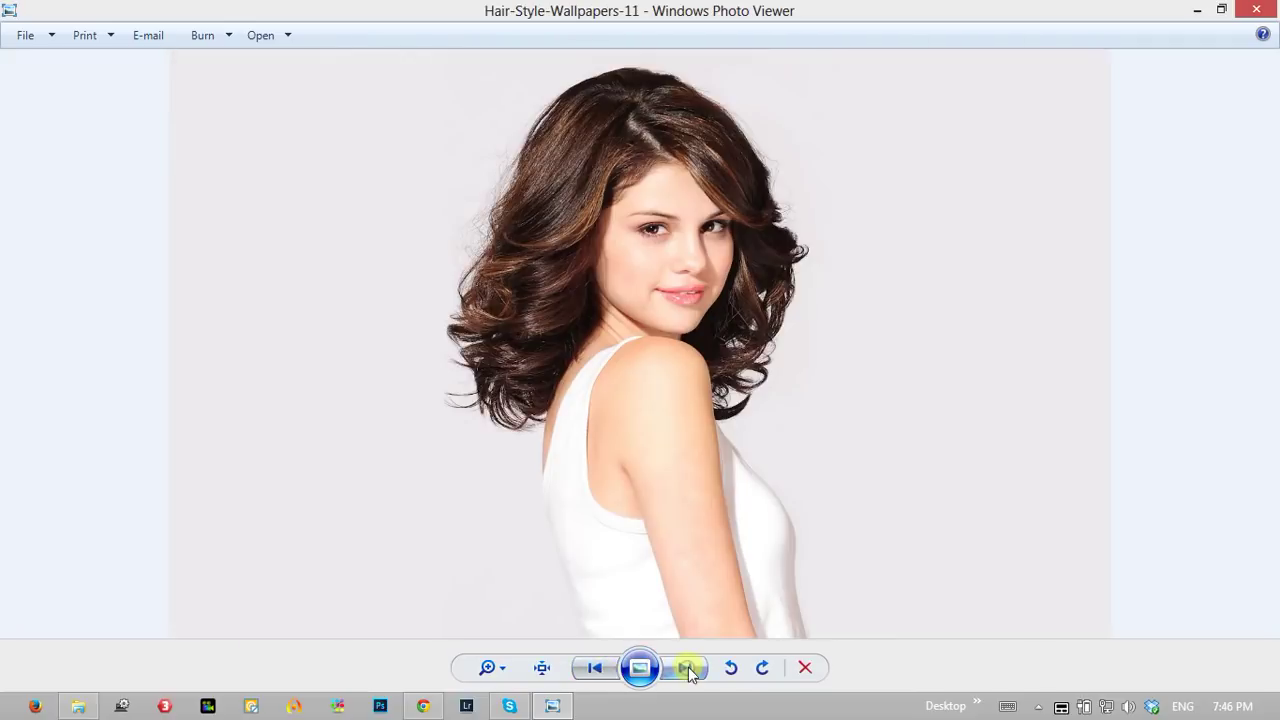
pyautogui.click(596, 670)
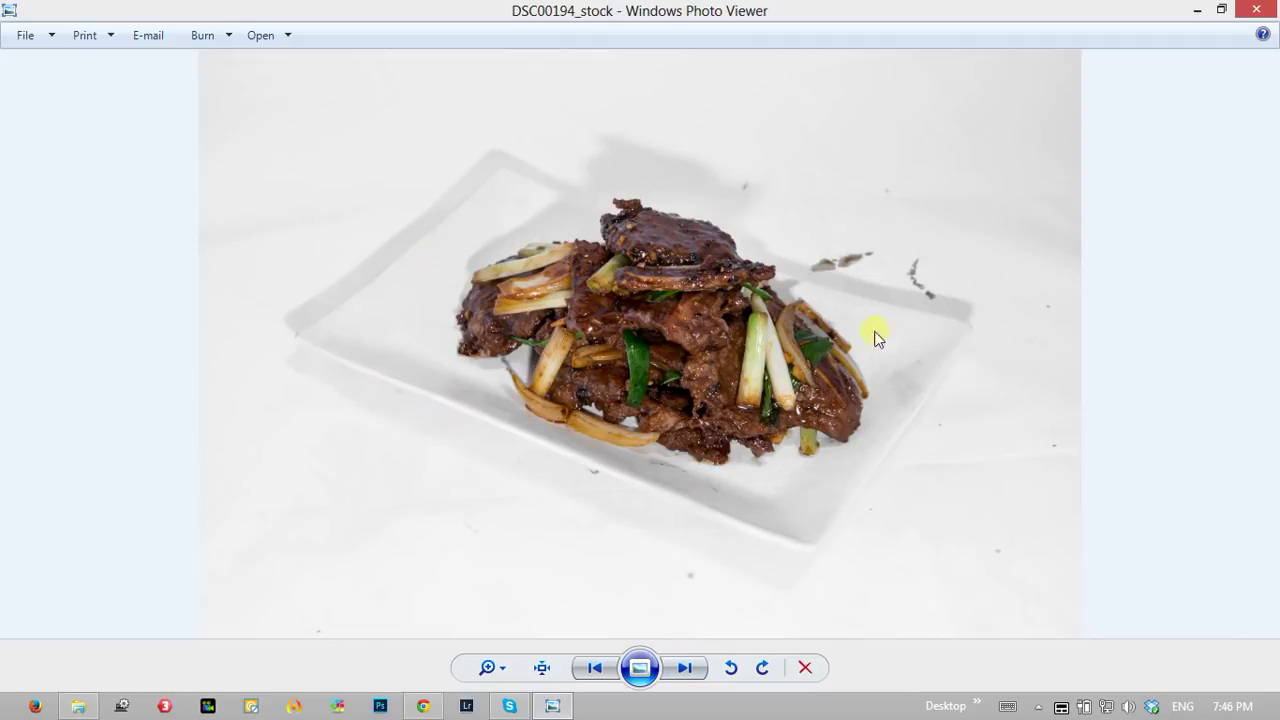
pyautogui.click(685, 667)
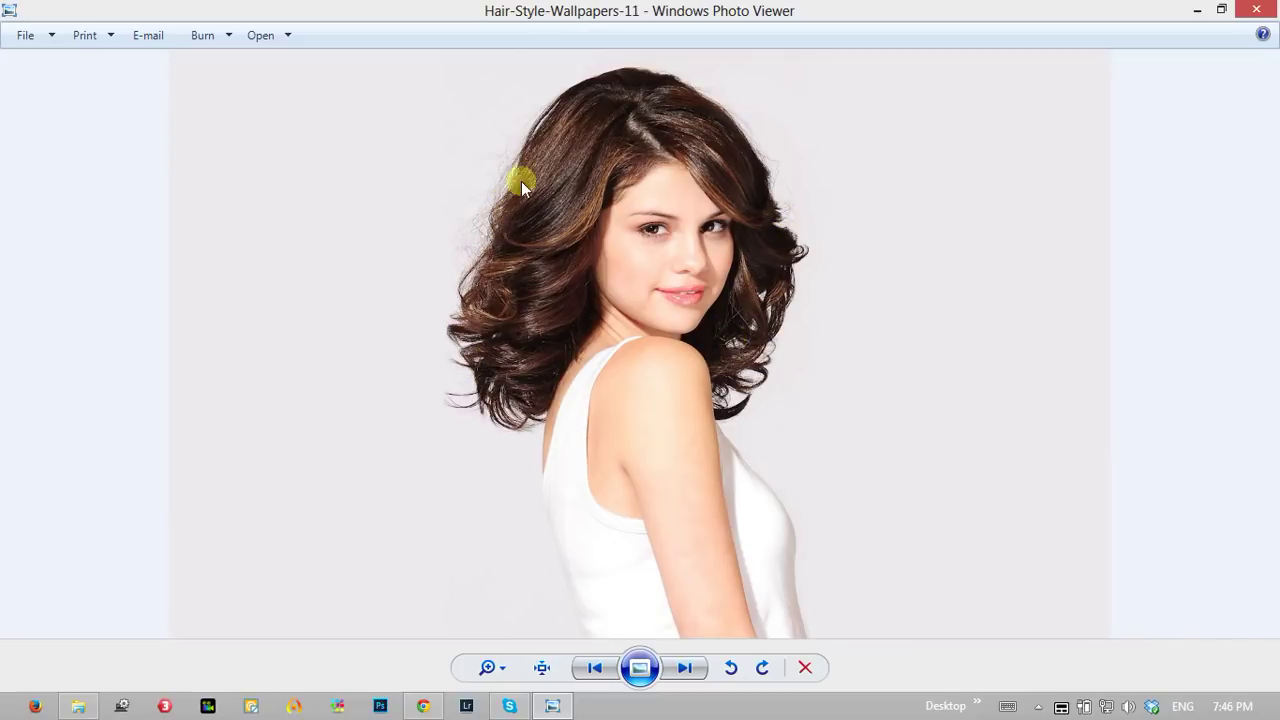
# Step: Close Photo Viewer and bring up the empty Photoshop workspace
pyautogui.click(1250, 12)
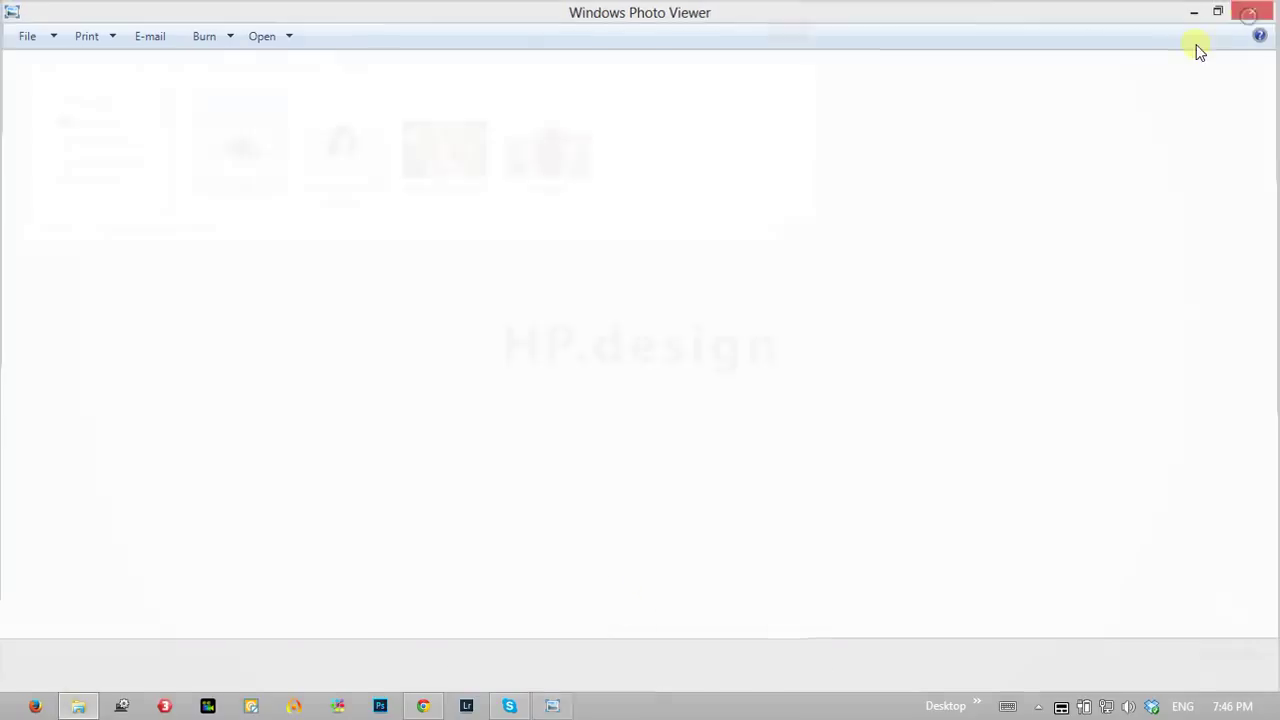
pyautogui.click(380, 706)
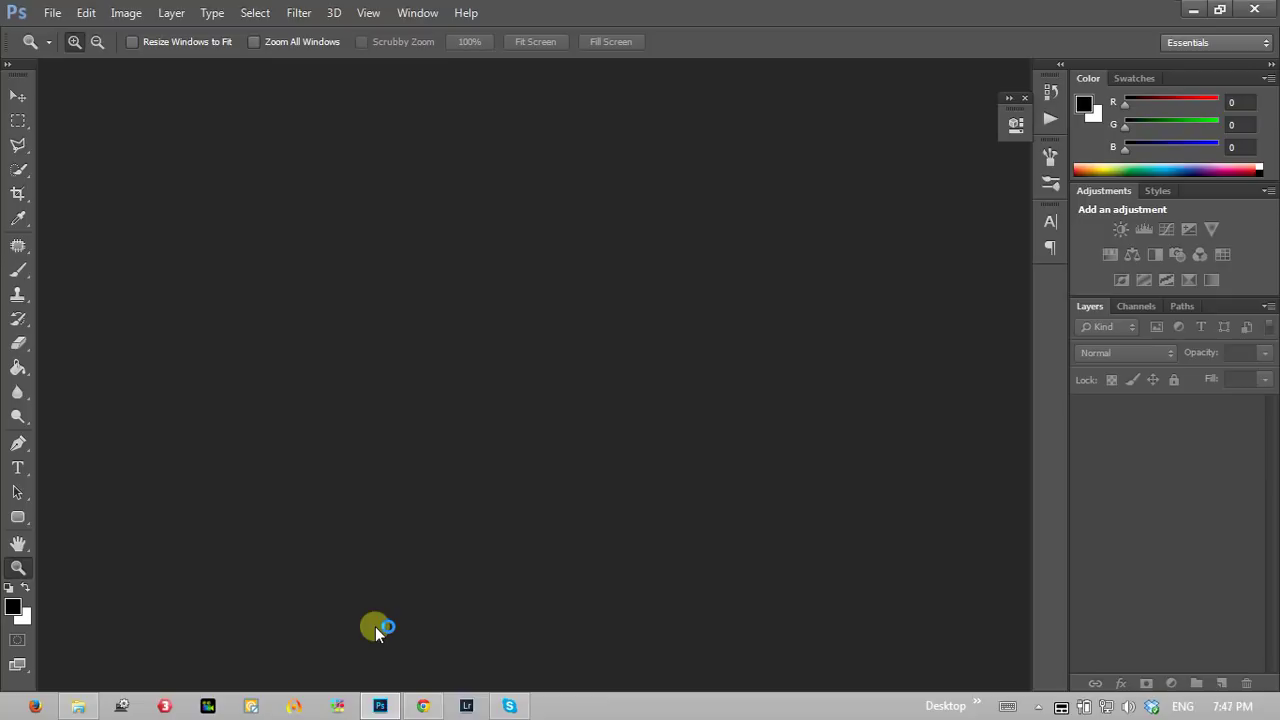
# Step: Drag DSC00194_stock from the stock photo folder into Photoshop as a new document
pyautogui.click(78, 706)
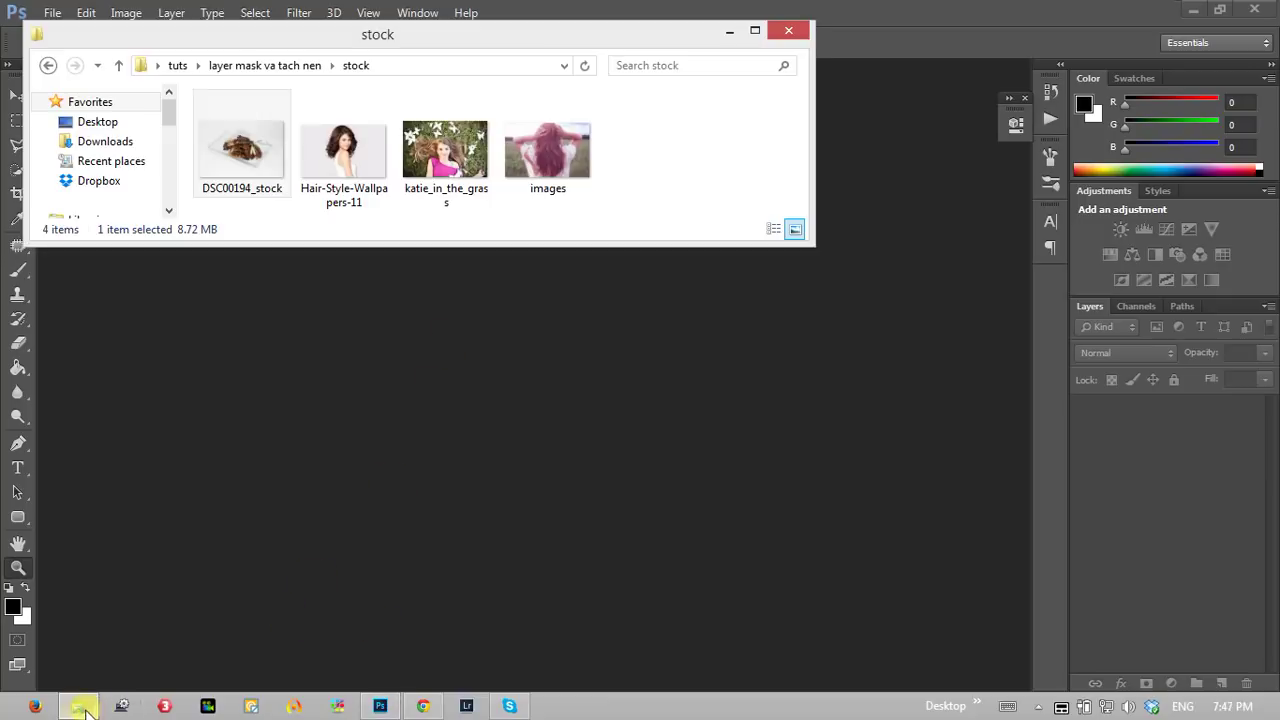
pyautogui.click(687, 195)
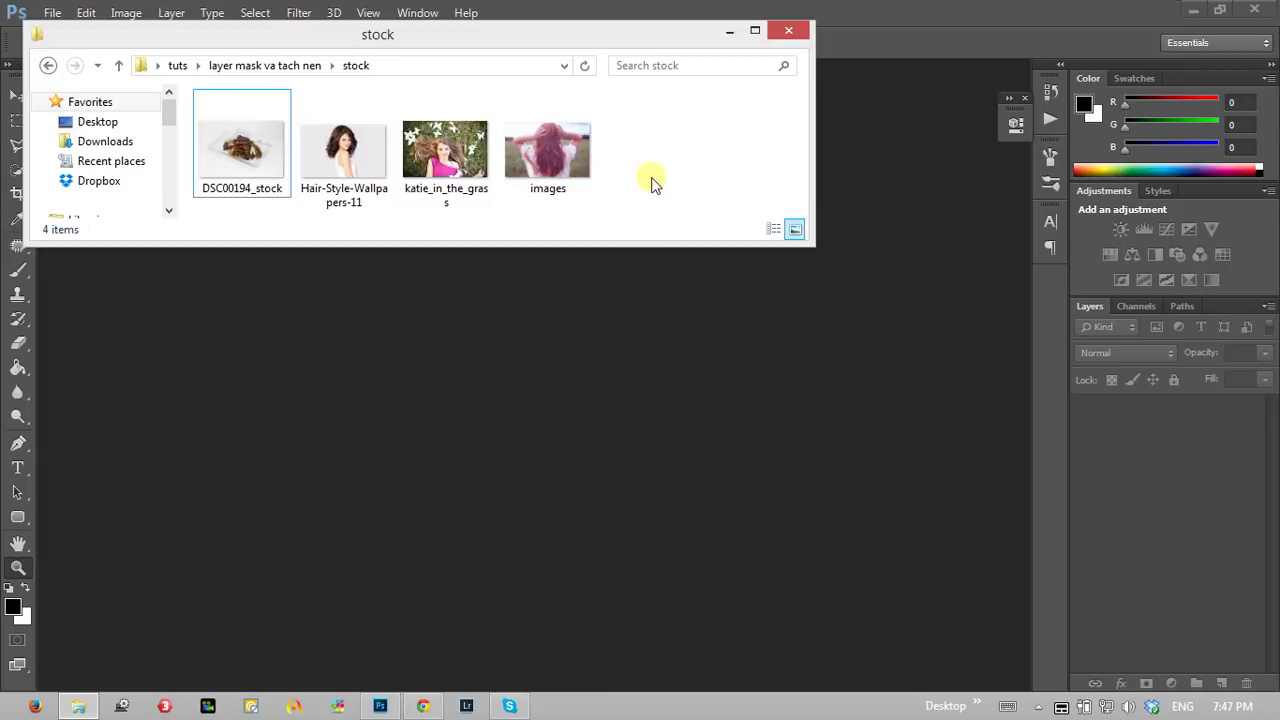
pyautogui.click(212, 183)
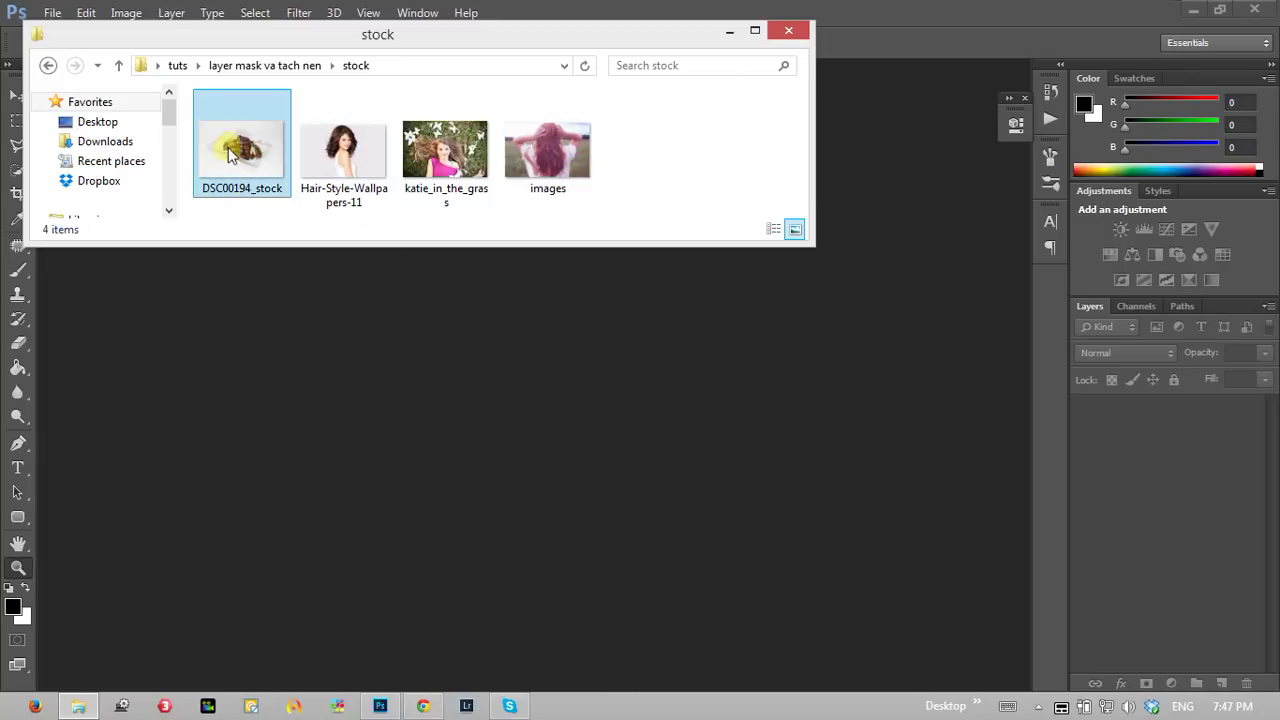
pyautogui.moveTo(228, 151); pyautogui.dragTo(412, 477)
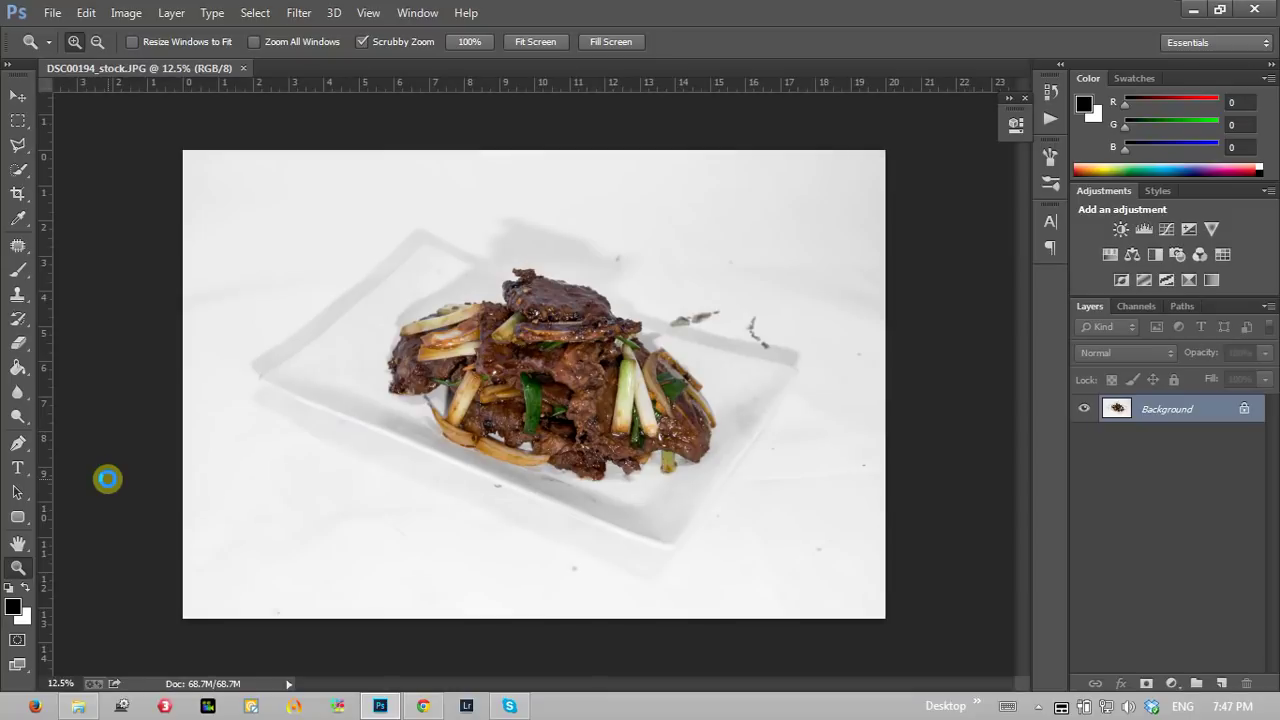
# Step: Zoom in twice on the beef dish and pan the view around the food
pyautogui.click(270, 421)
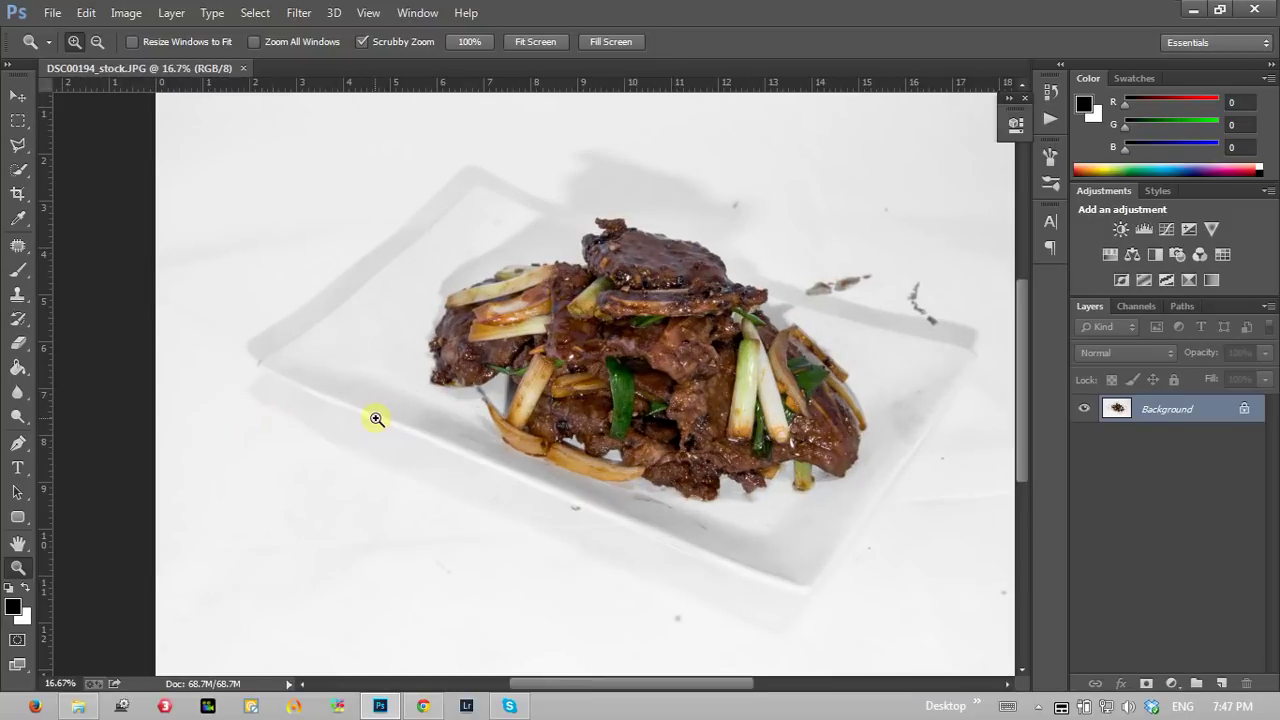
pyautogui.click(314, 386)
pyautogui.moveTo(366, 351)
pyautogui.mouseDown()
pyautogui.moveTo(287, 403)
pyautogui.moveTo(502, 413)
pyautogui.moveTo(528, 362)
pyautogui.mouseUp()
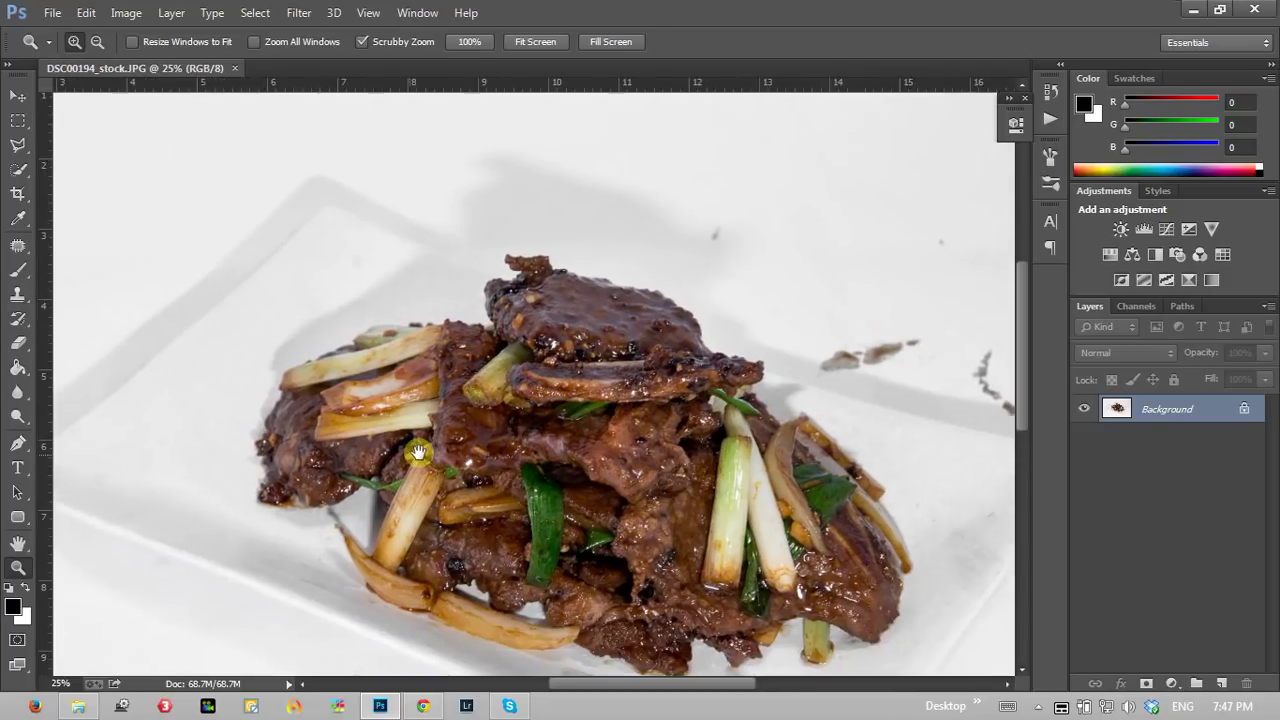
pyautogui.moveTo(528, 362); pyautogui.dragTo(443, 451)
pyautogui.moveTo(469, 432); pyautogui.dragTo(487, 418)
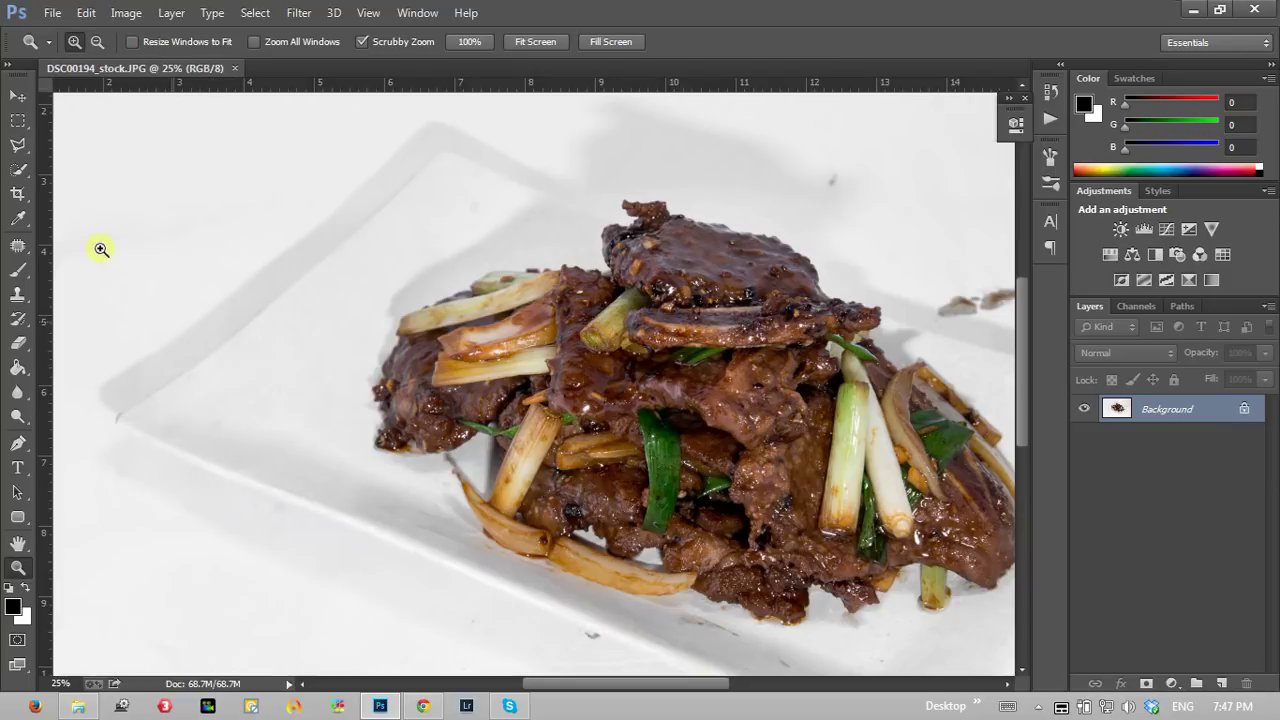
pyautogui.moveTo(171, 417)
pyautogui.mouseDown()
pyautogui.moveTo(251, 377)
pyautogui.moveTo(212, 392)
pyautogui.mouseUp()
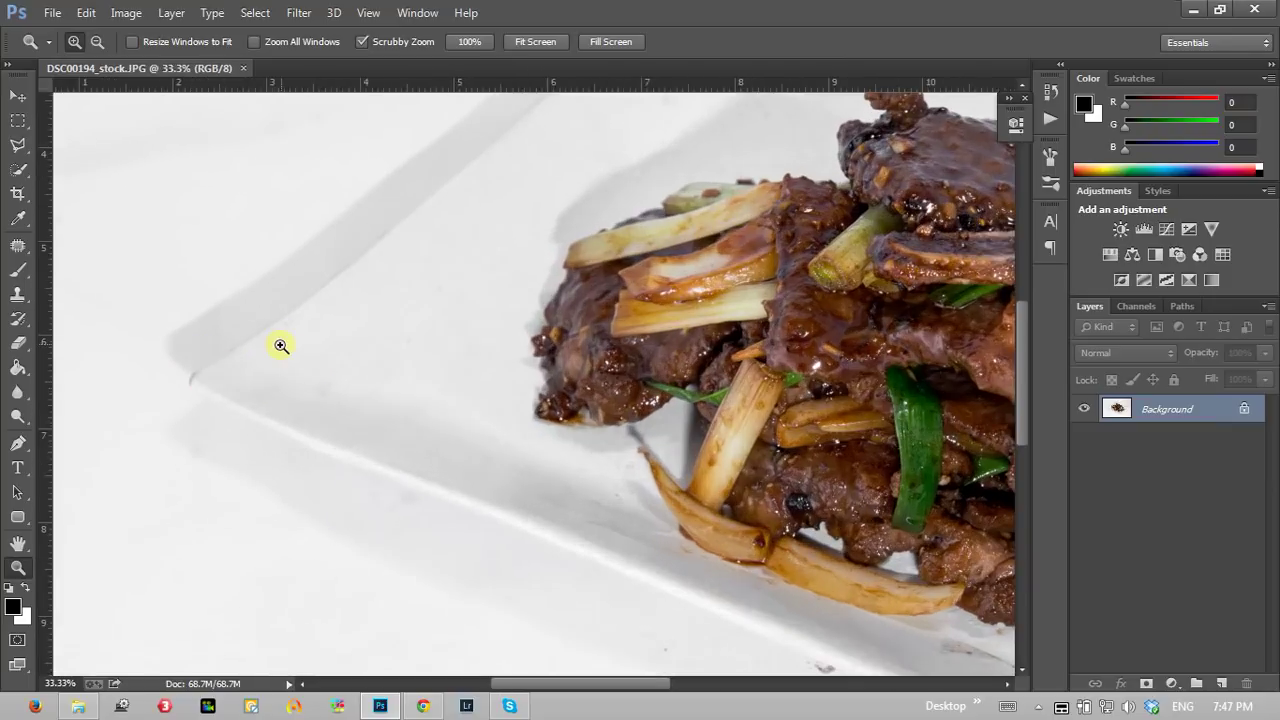
# Step: Zoom further and frame the plate's left corner at 50%
pyautogui.click(215, 391)
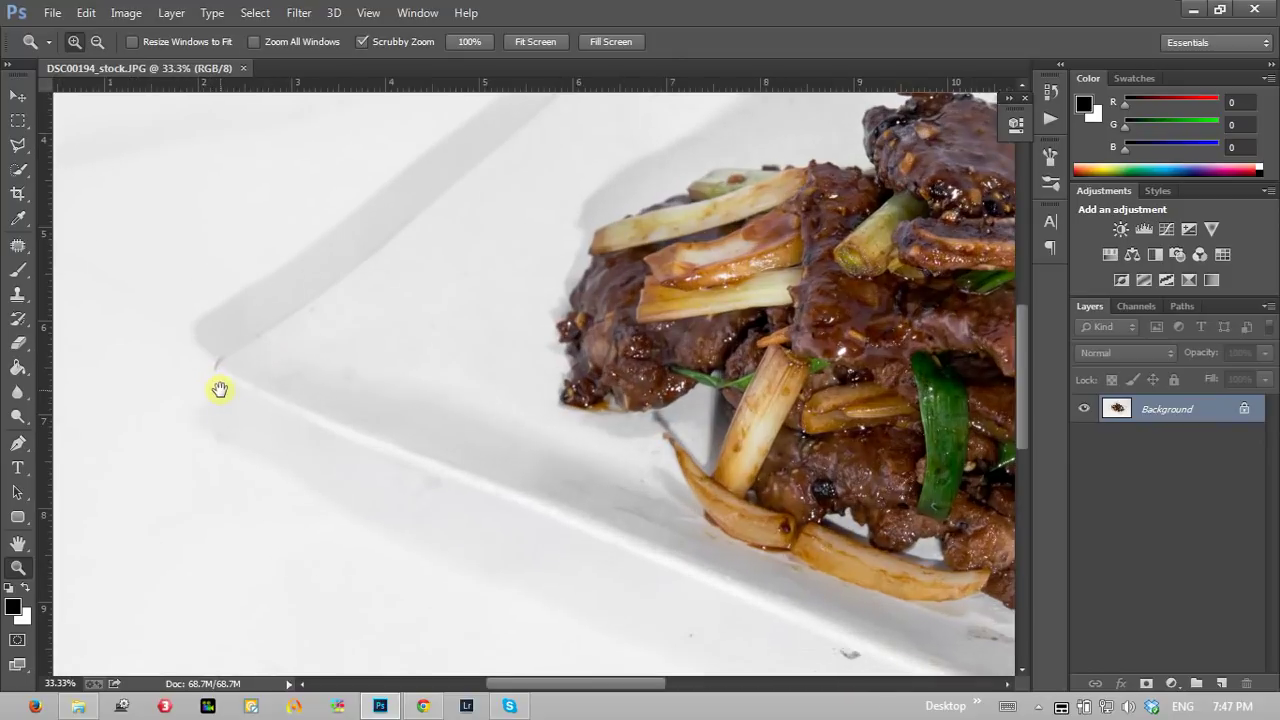
pyautogui.moveTo(666, 202)
pyautogui.mouseDown()
pyautogui.moveTo(414, 386)
pyautogui.moveTo(280, 334)
pyautogui.mouseUp()
pyautogui.moveTo(700, 310)
pyautogui.mouseDown()
pyautogui.moveTo(451, 298)
pyautogui.moveTo(451, 274)
pyautogui.moveTo(521, 225)
pyautogui.moveTo(651, 260)
pyautogui.moveTo(633, 231)
pyautogui.mouseUp()
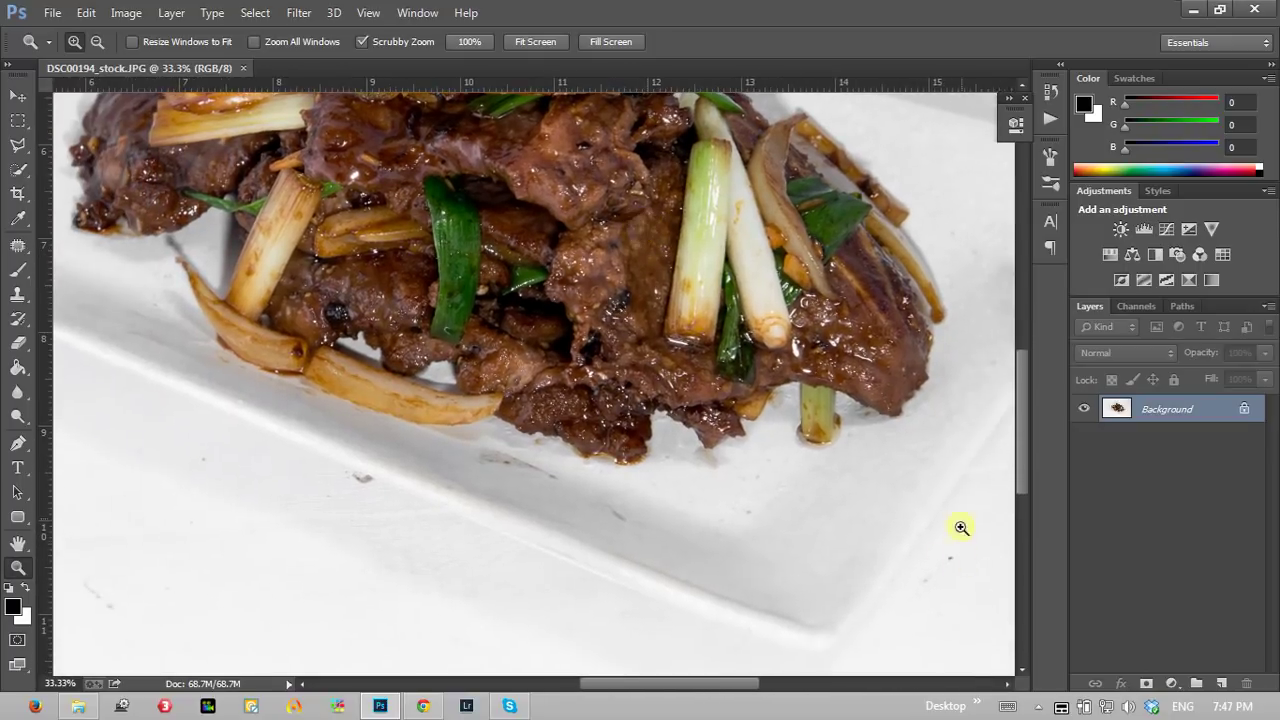
pyautogui.moveTo(802, 503); pyautogui.dragTo(680, 394)
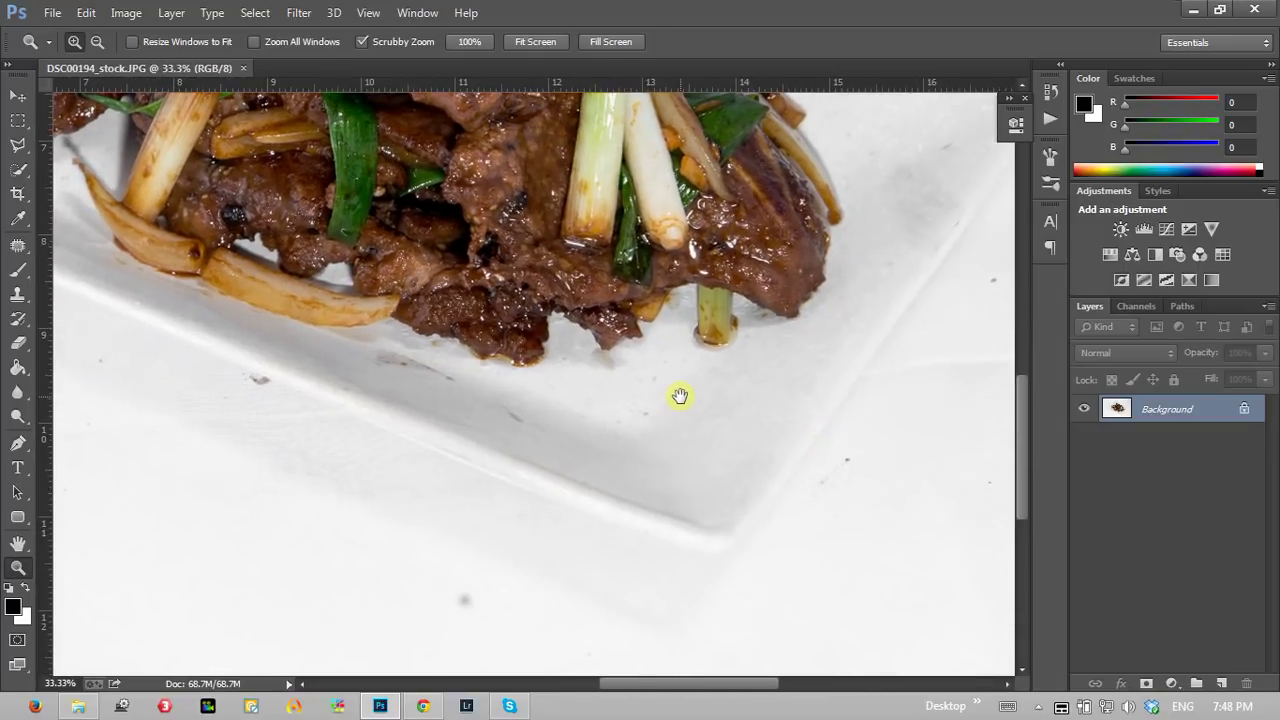
pyautogui.moveTo(297, 240)
pyautogui.mouseDown()
pyautogui.moveTo(569, 329)
pyautogui.moveTo(720, 400)
pyautogui.mouseUp()
pyautogui.moveTo(294, 194)
pyautogui.mouseDown()
pyautogui.moveTo(423, 263)
pyautogui.moveTo(433, 252)
pyautogui.moveTo(363, 303)
pyautogui.mouseUp()
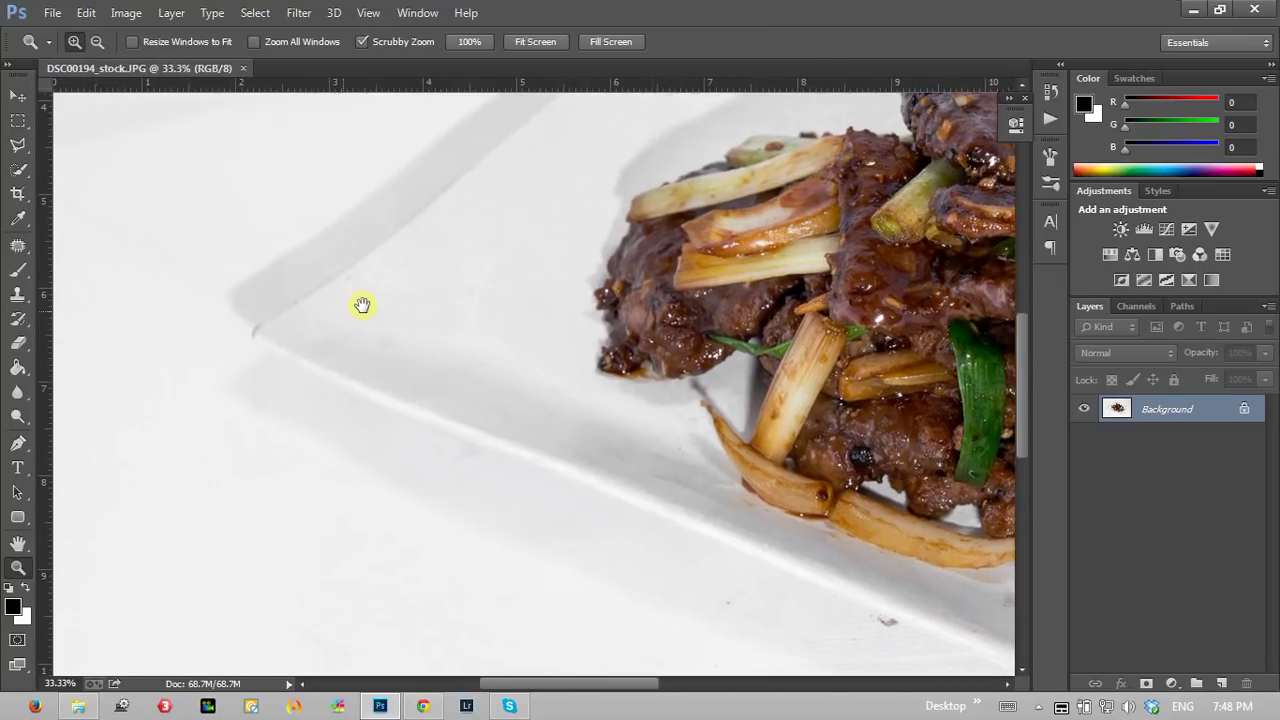
pyautogui.moveTo(249, 326)
pyautogui.mouseDown()
pyautogui.moveTo(400, 229)
pyautogui.moveTo(423, 378)
pyautogui.moveTo(407, 343)
pyautogui.mouseUp()
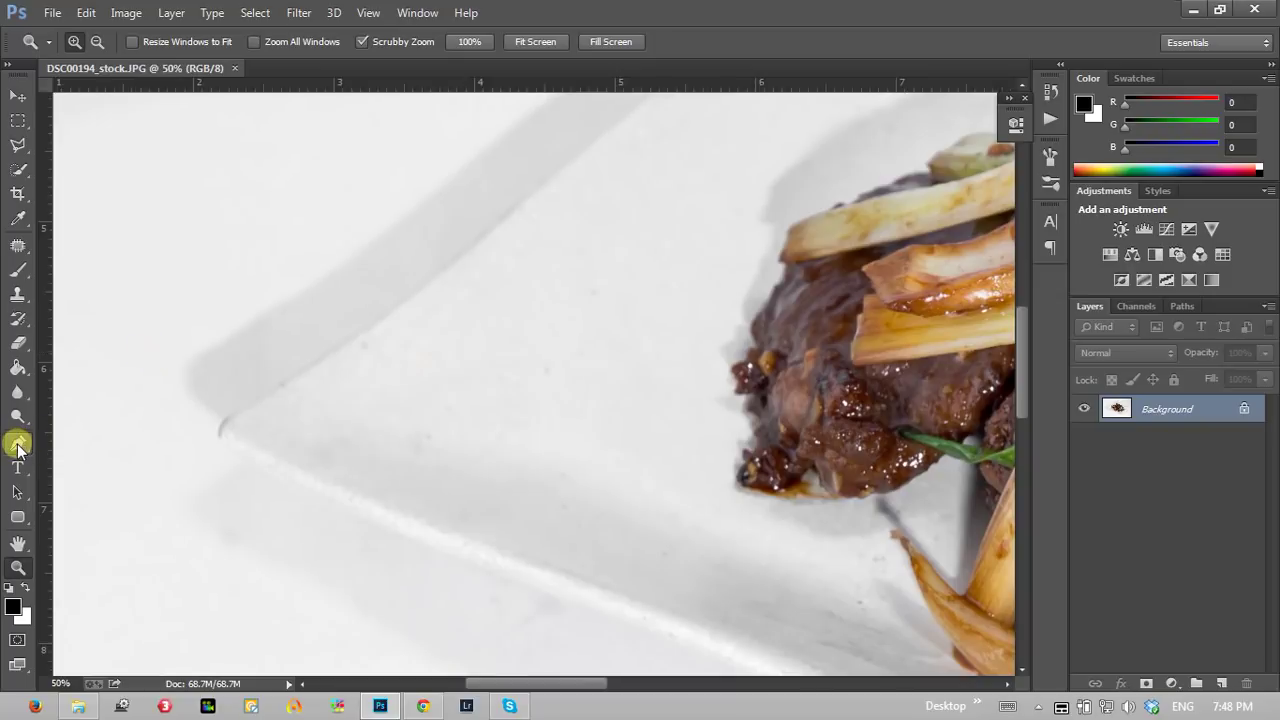
# Step: Activate the standard Pen tool and pan to show the plate's upper edge
pyautogui.click(20, 444)
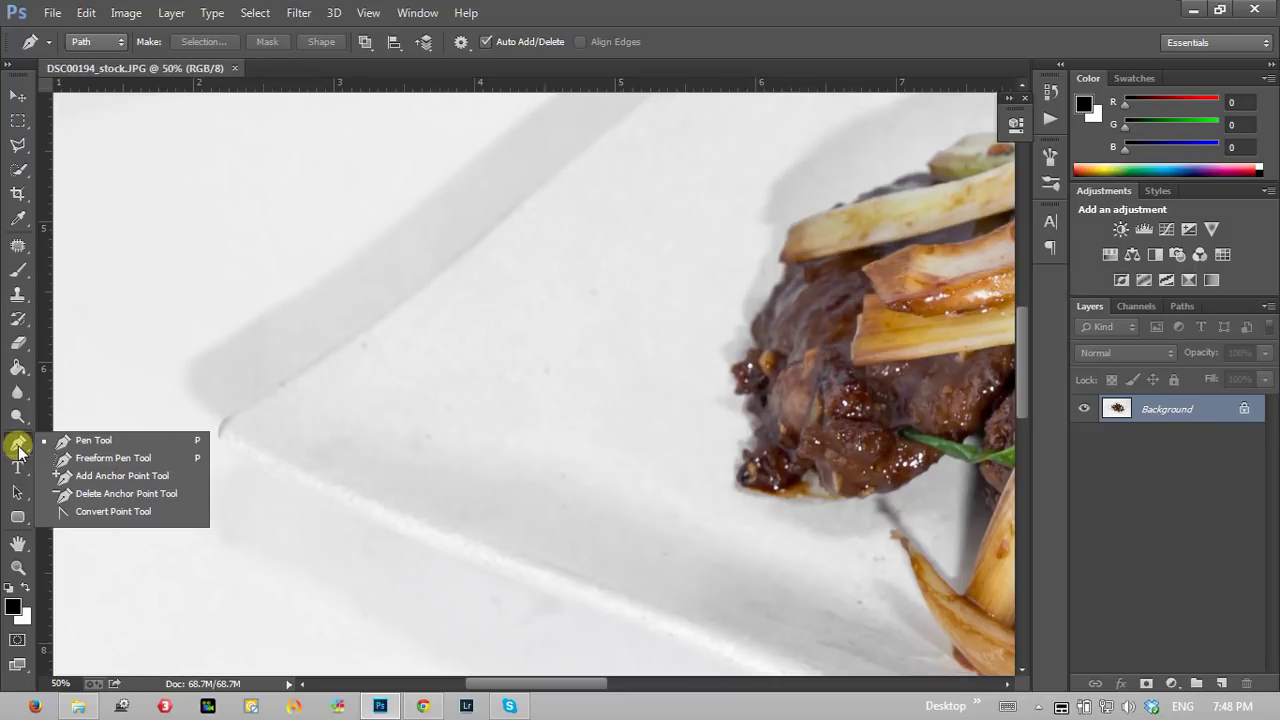
pyautogui.click(20, 450)
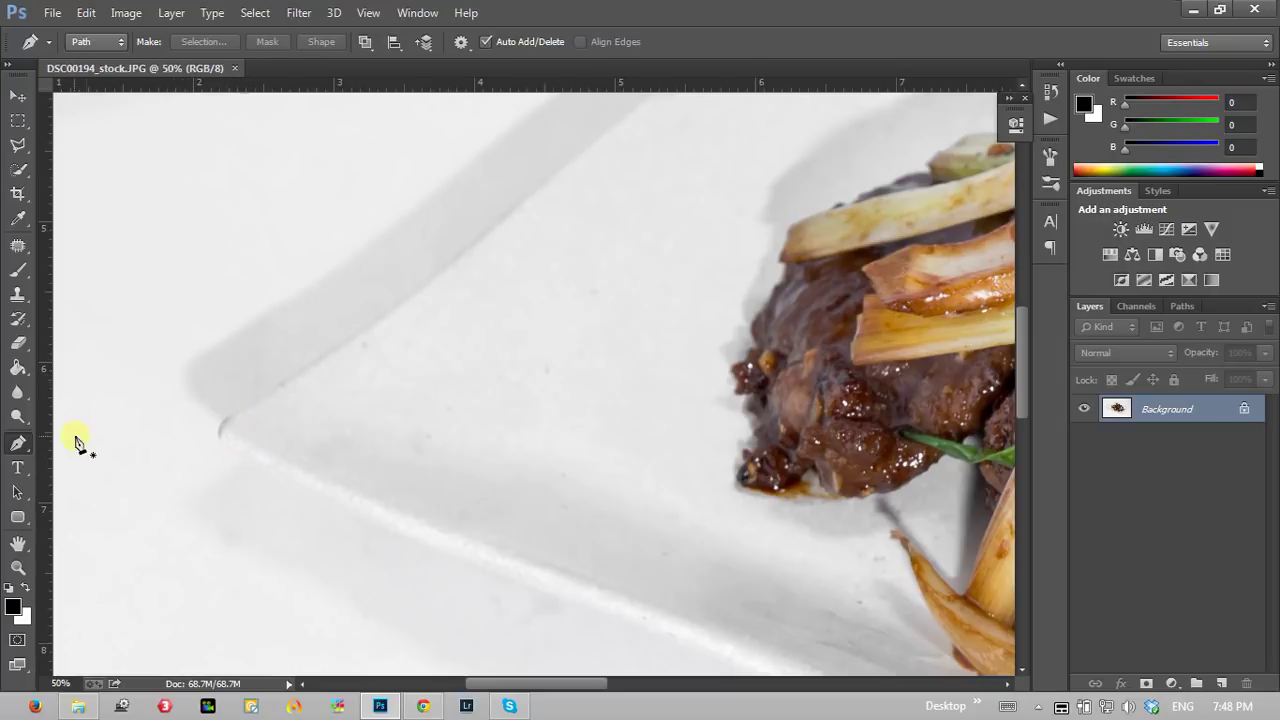
pyautogui.rightClick(18, 443)
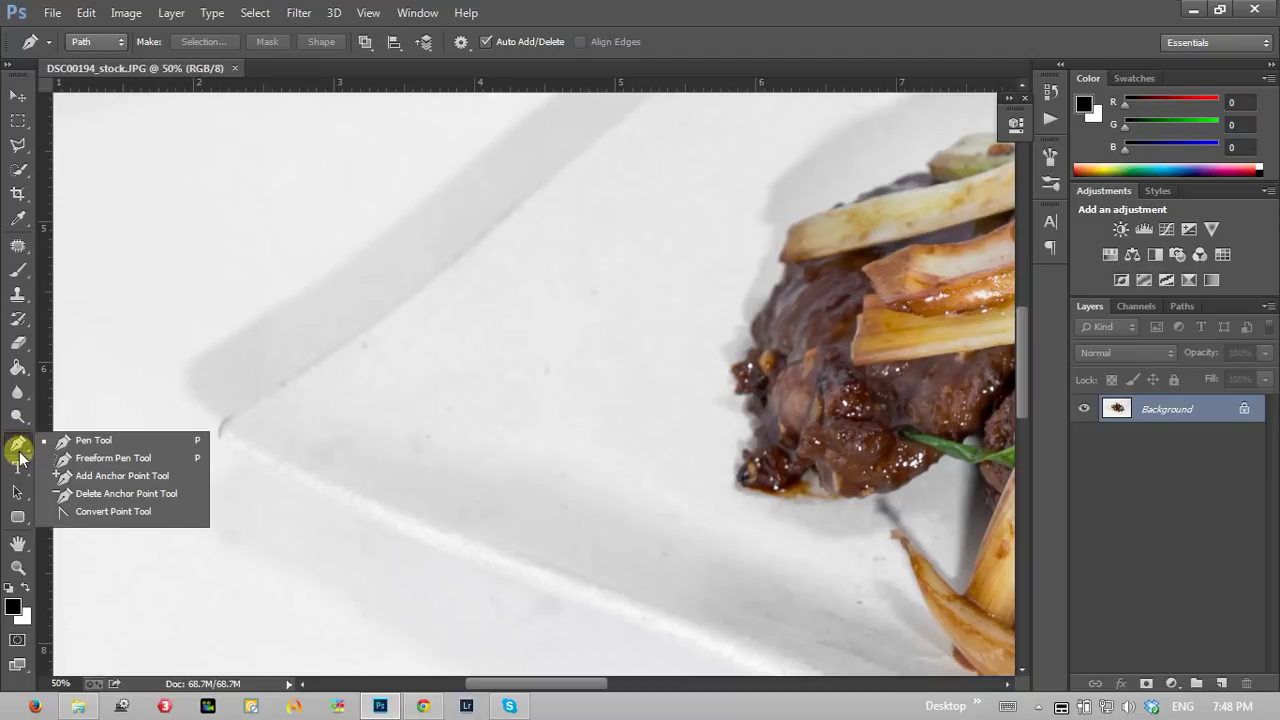
pyautogui.click(91, 447)
pyautogui.press('b')
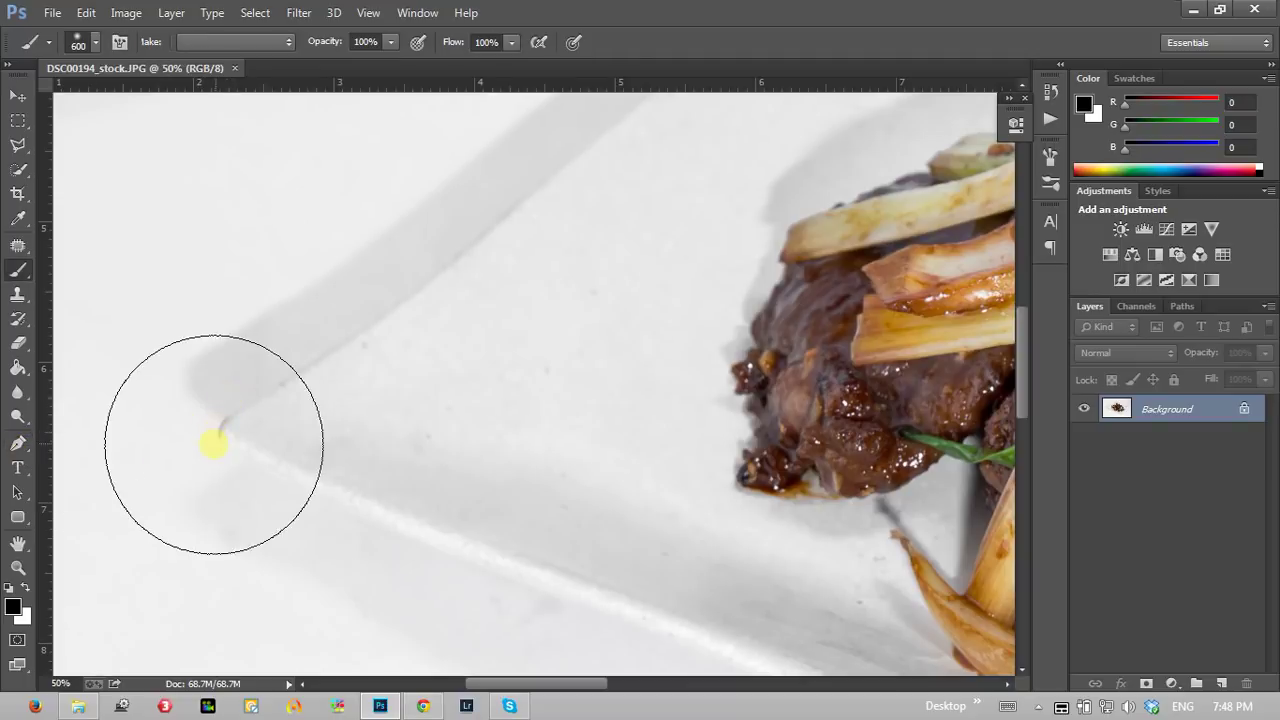
pyautogui.press('p')
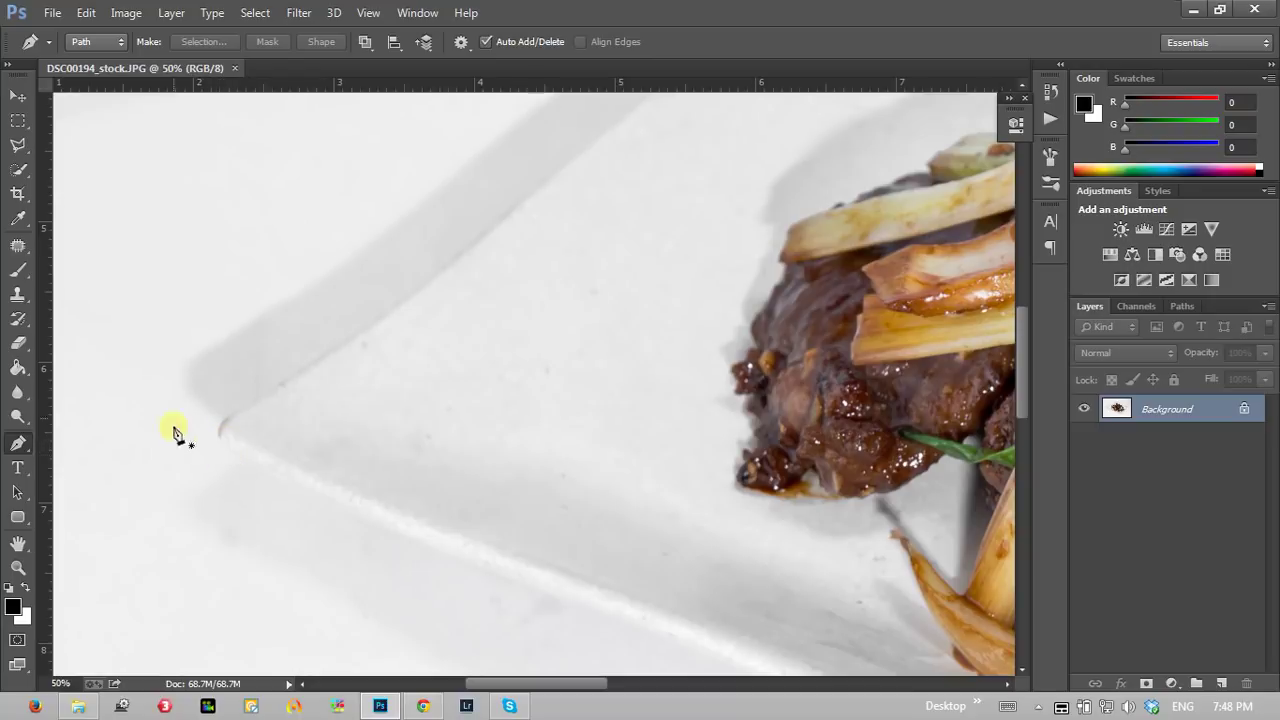
pyautogui.press('space')
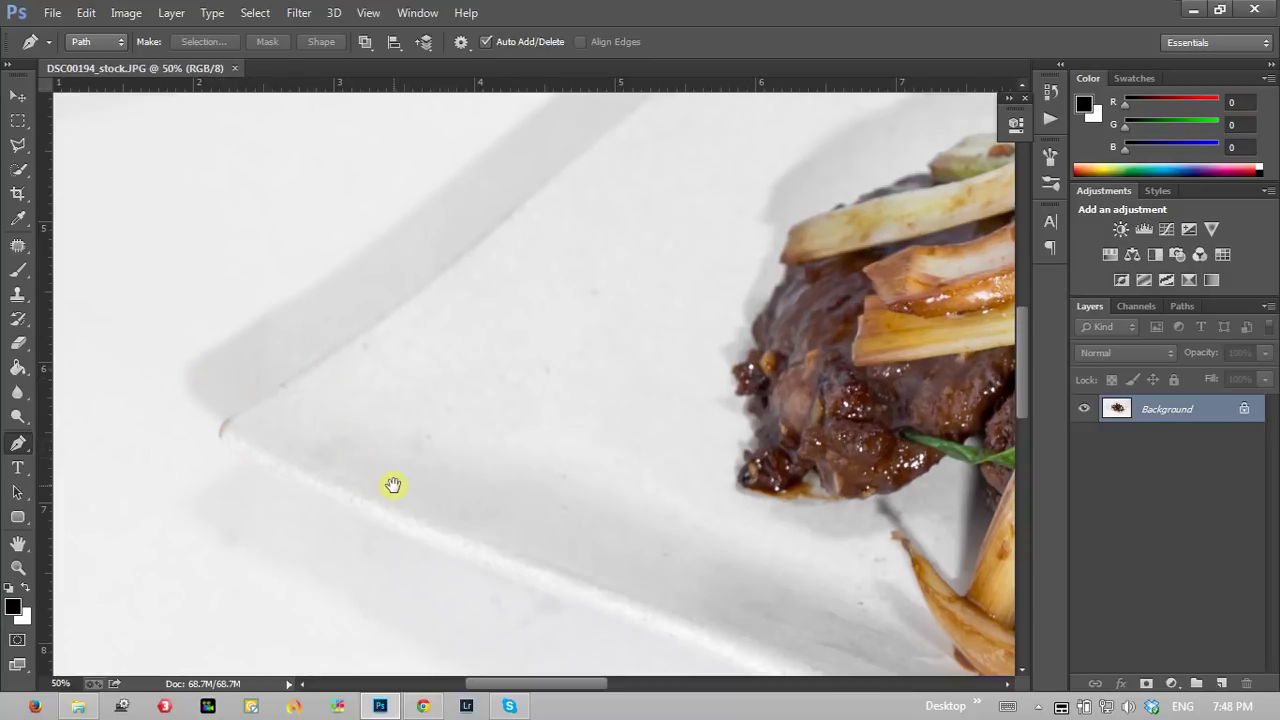
pyautogui.moveTo(393, 485); pyautogui.dragTo(323, 614)
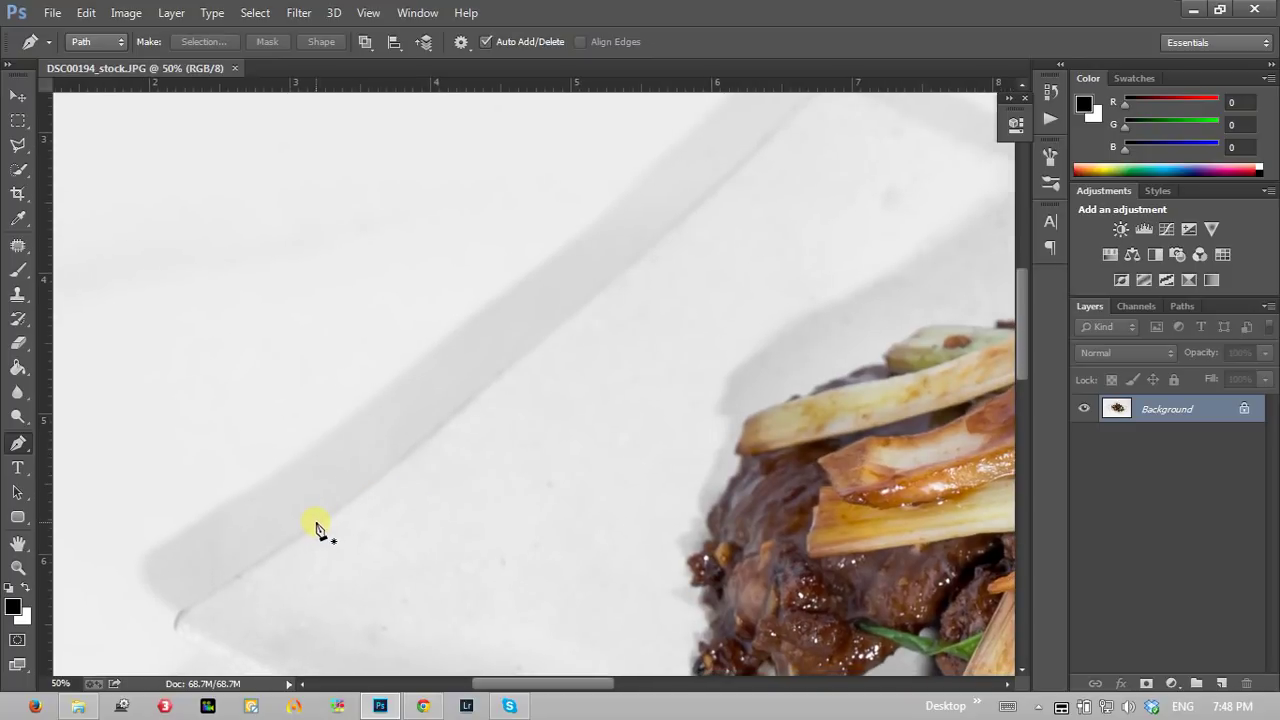
# Step: Start the path on the plate's left edge and curve anchors around its upper-left corner
pyautogui.click(316, 522)
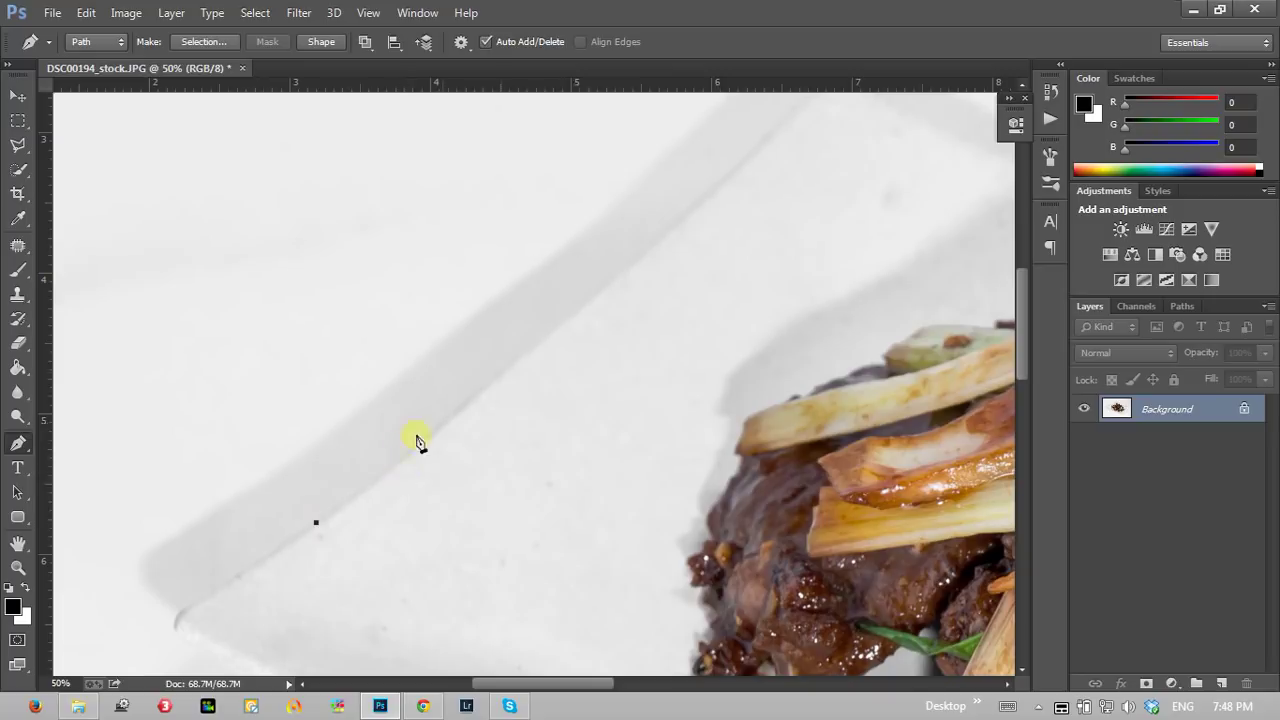
pyautogui.moveTo(664, 245); pyautogui.dragTo(632, 284)
pyautogui.click(670, 232)
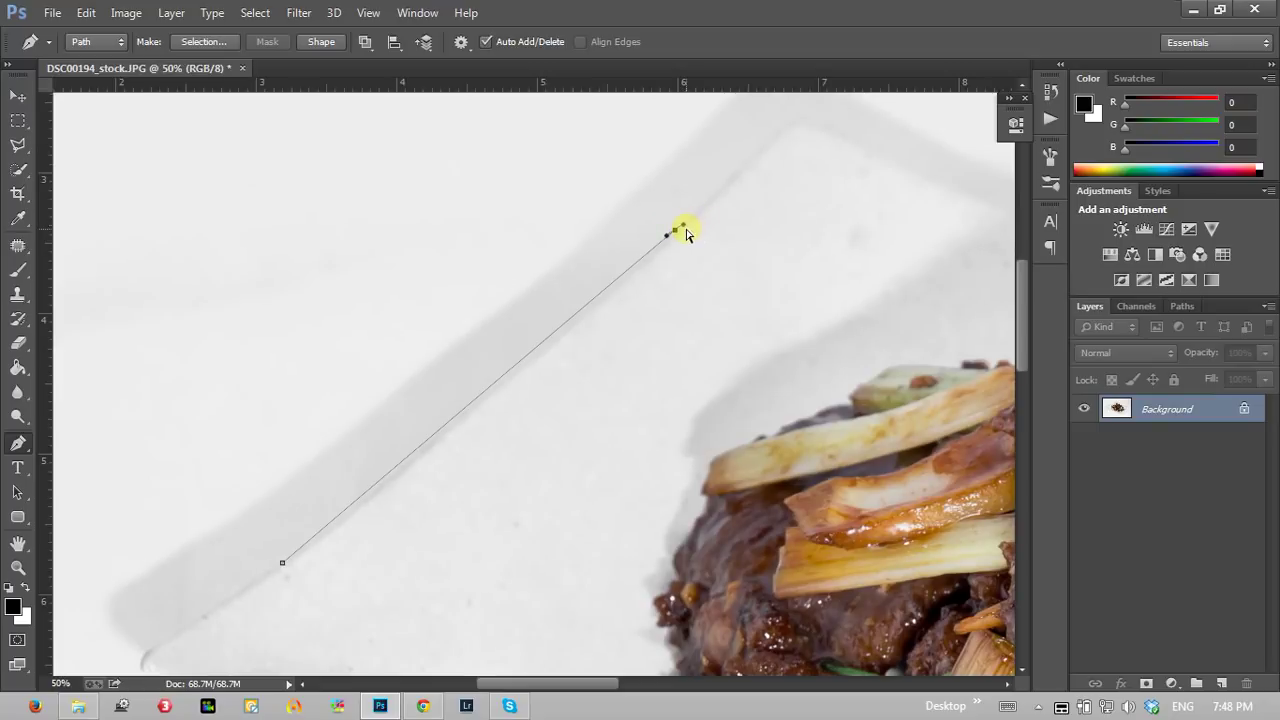
pyautogui.hotkey('ctrl', 'z')
pyautogui.click(667, 243)
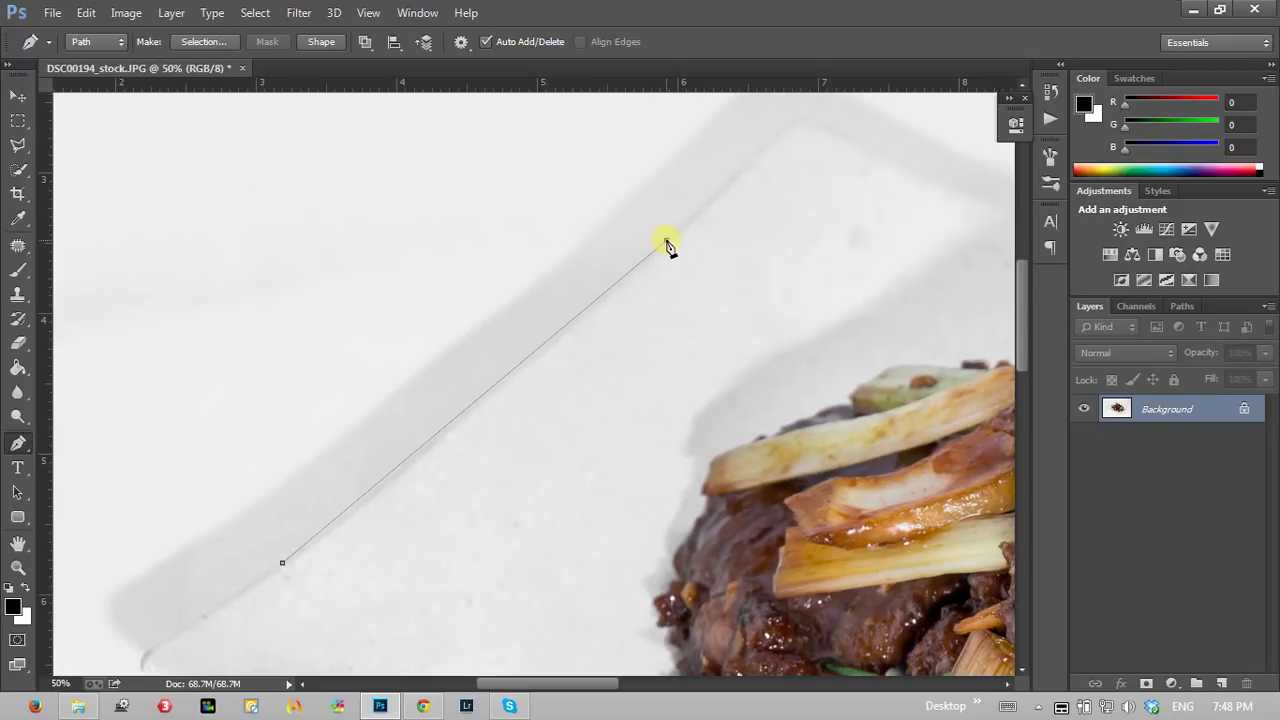
pyautogui.moveTo(676, 232); pyautogui.dragTo(687, 222)
pyautogui.moveTo(723, 231)
pyautogui.mouseDown()
pyautogui.moveTo(666, 263)
pyautogui.moveTo(551, 386)
pyautogui.moveTo(560, 357)
pyautogui.mouseUp()
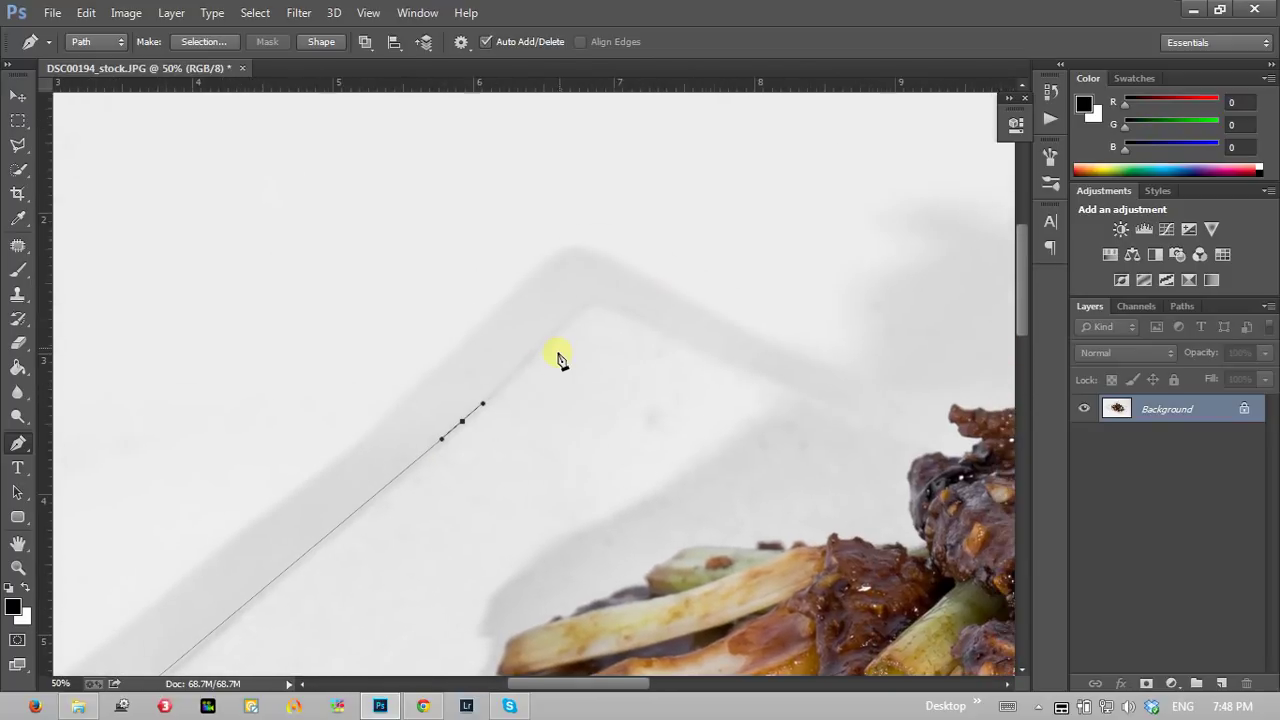
pyautogui.click(575, 319)
pyautogui.moveTo(582, 303)
pyautogui.mouseDown()
pyautogui.moveTo(587, 289)
pyautogui.moveTo(557, 259)
pyautogui.moveTo(657, 329)
pyautogui.moveTo(557, 243)
pyautogui.moveTo(605, 243)
pyautogui.moveTo(617, 251)
pyautogui.moveTo(608, 285)
pyautogui.moveTo(601, 266)
pyautogui.mouseUp()
pyautogui.moveTo(573, 316)
pyautogui.mouseDown()
pyautogui.moveTo(600, 325)
pyautogui.moveTo(587, 336)
pyautogui.moveTo(575, 314)
pyautogui.mouseUp()
pyautogui.moveTo(604, 265)
pyautogui.mouseDown()
pyautogui.moveTo(636, 286)
pyautogui.moveTo(623, 271)
pyautogui.mouseUp()
# Step: Continue with curved anchors along the plate's top rim to the top of the beef
pyautogui.moveTo(675, 334); pyautogui.dragTo(713, 358)
pyautogui.moveTo(713, 356); pyautogui.dragTo(719, 344)
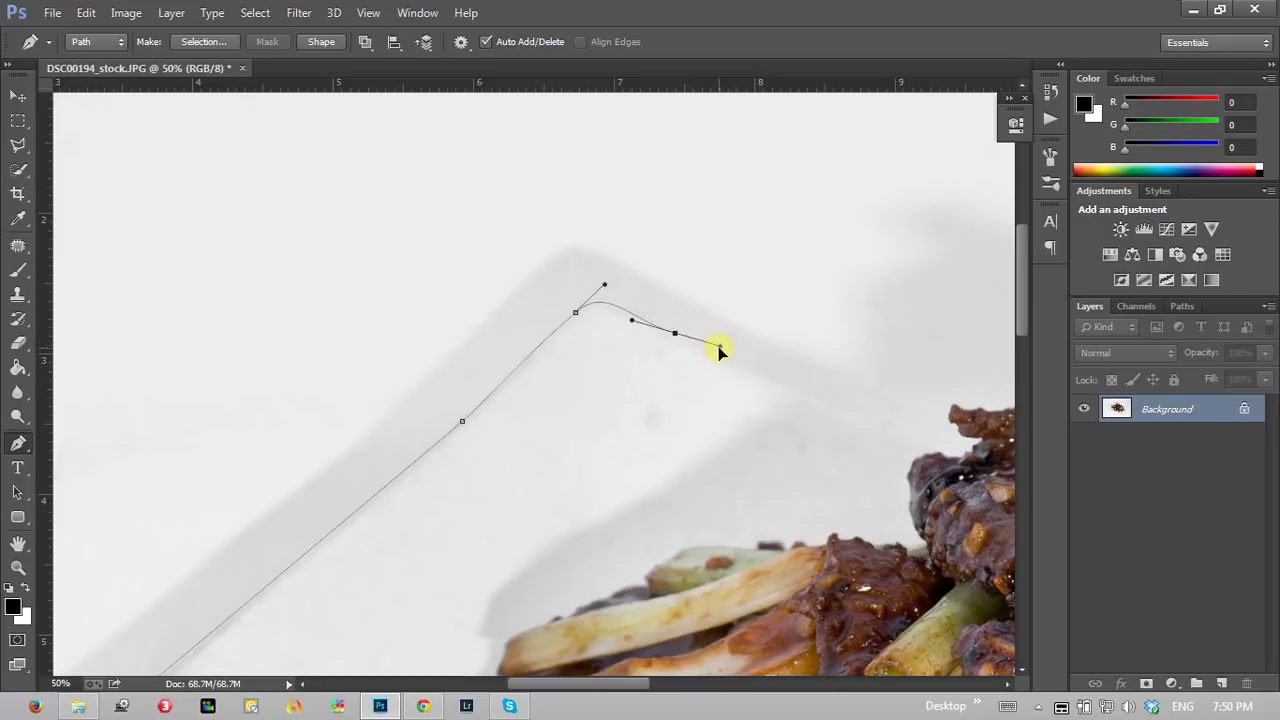
pyautogui.moveTo(719, 344)
pyautogui.mouseDown()
pyautogui.moveTo(720, 357)
pyautogui.moveTo(718, 332)
pyautogui.moveTo(714, 360)
pyautogui.mouseUp()
pyautogui.moveTo(708, 305)
pyautogui.mouseDown()
pyautogui.moveTo(703, 360)
pyautogui.moveTo(719, 358)
pyautogui.mouseUp()
pyautogui.moveTo(783, 394)
pyautogui.mouseDown()
pyautogui.moveTo(683, 426)
pyautogui.moveTo(586, 404)
pyautogui.mouseUp()
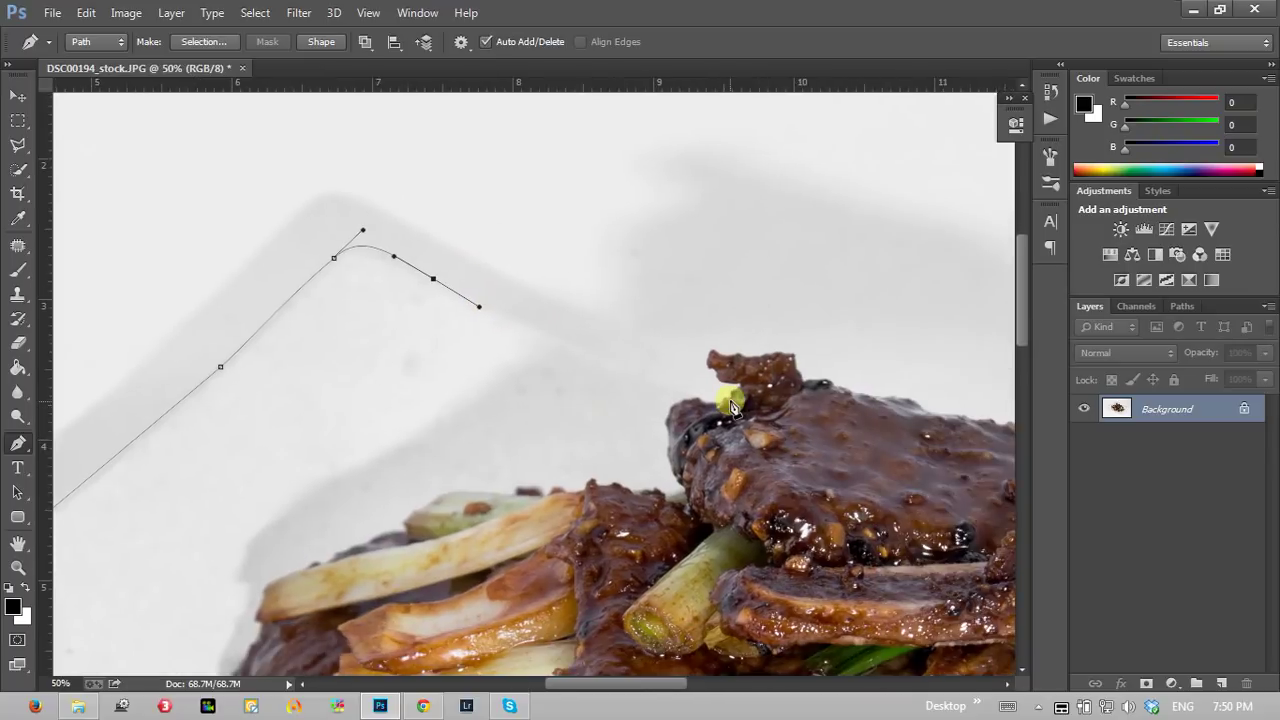
pyautogui.moveTo(720, 399)
pyautogui.mouseDown()
pyautogui.moveTo(742, 410)
pyautogui.moveTo(734, 393)
pyautogui.mouseUp()
pyautogui.moveTo(695, 351); pyautogui.dragTo(729, 339)
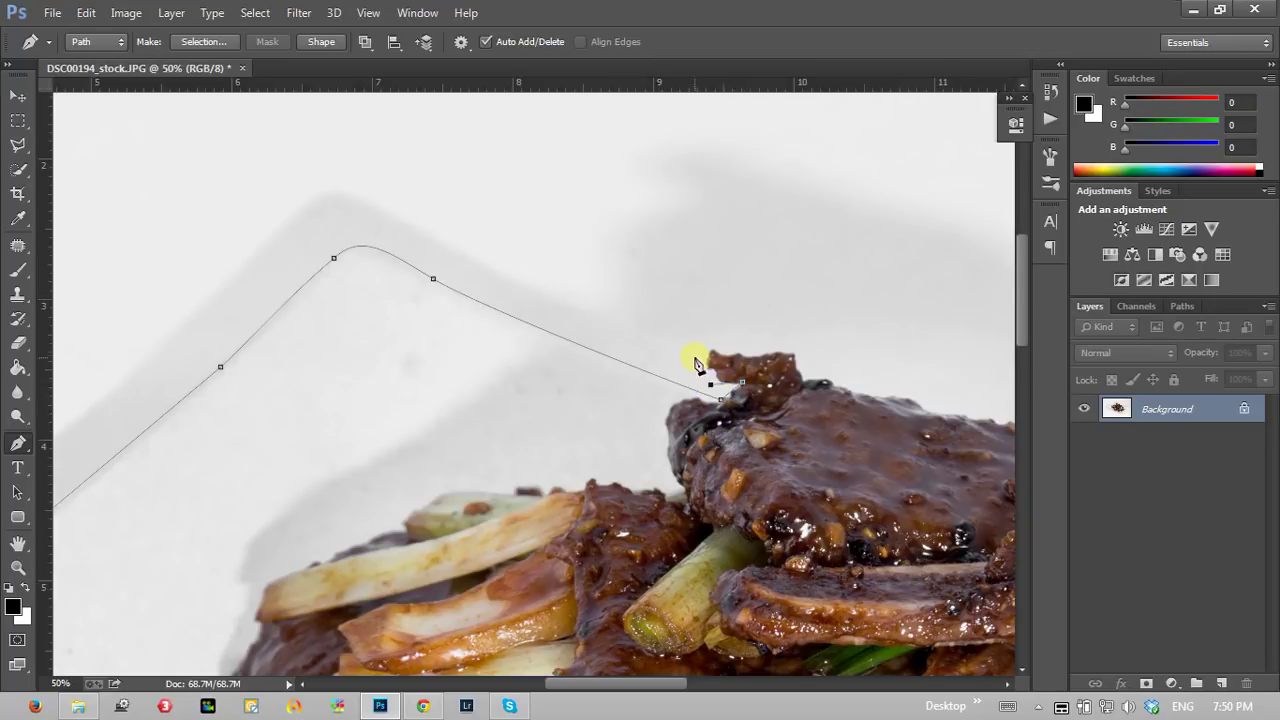
pyautogui.click(772, 347)
pyautogui.click(861, 361)
pyautogui.moveTo(908, 480); pyautogui.dragTo(657, 400)
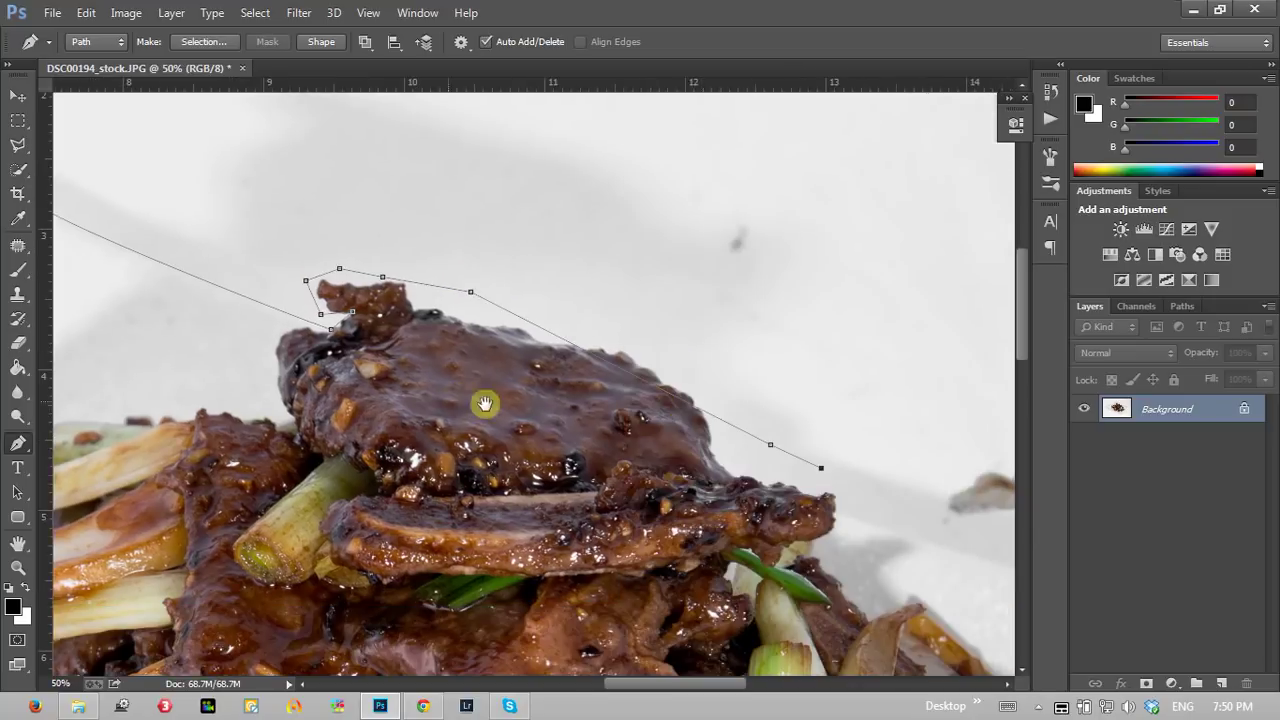
# Step: Extend the path down the plate edge and around the far corner with several anchors
pyautogui.moveTo(248, 429); pyautogui.dragTo(286, 309)
pyautogui.moveTo(649, 397)
pyautogui.mouseDown()
pyautogui.moveTo(337, 394)
pyautogui.moveTo(886, 330)
pyautogui.moveTo(737, 214)
pyautogui.mouseUp()
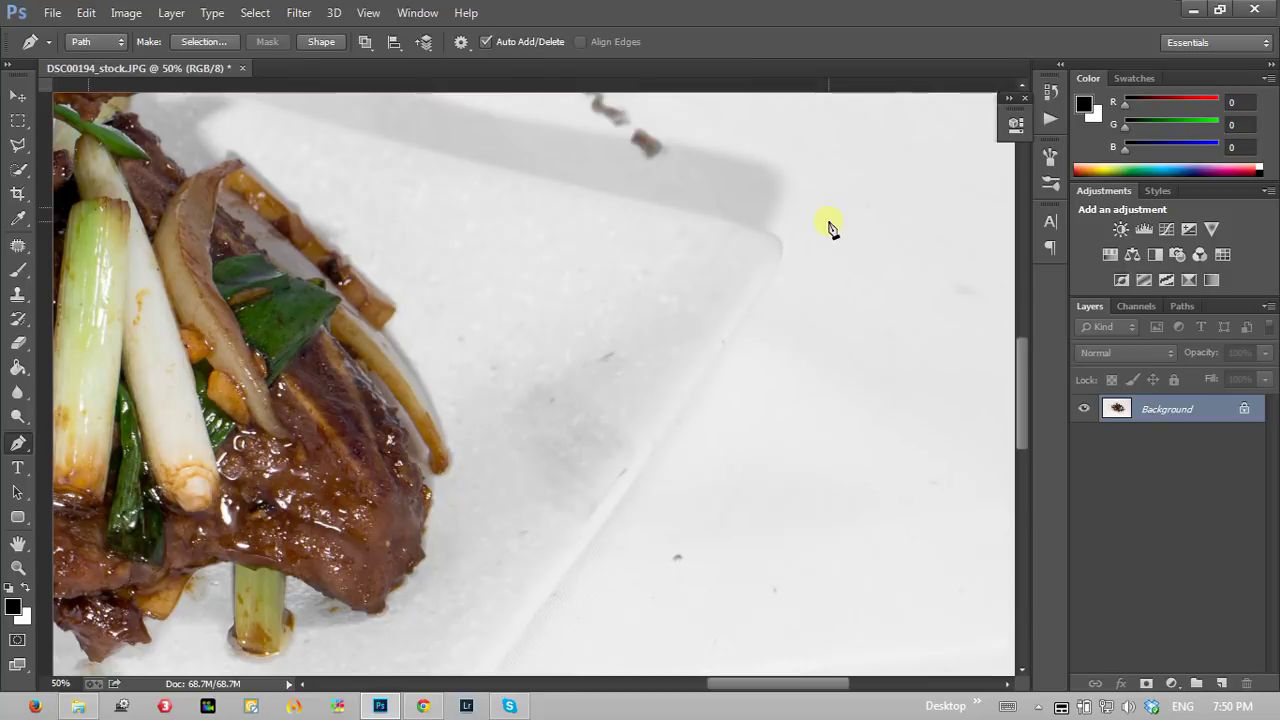
pyautogui.click(828, 221)
pyautogui.click(812, 393)
pyautogui.click(687, 509)
pyautogui.click(635, 577)
pyautogui.moveTo(437, 526); pyautogui.dragTo(891, 91)
pyautogui.click(850, 523)
pyautogui.click(680, 616)
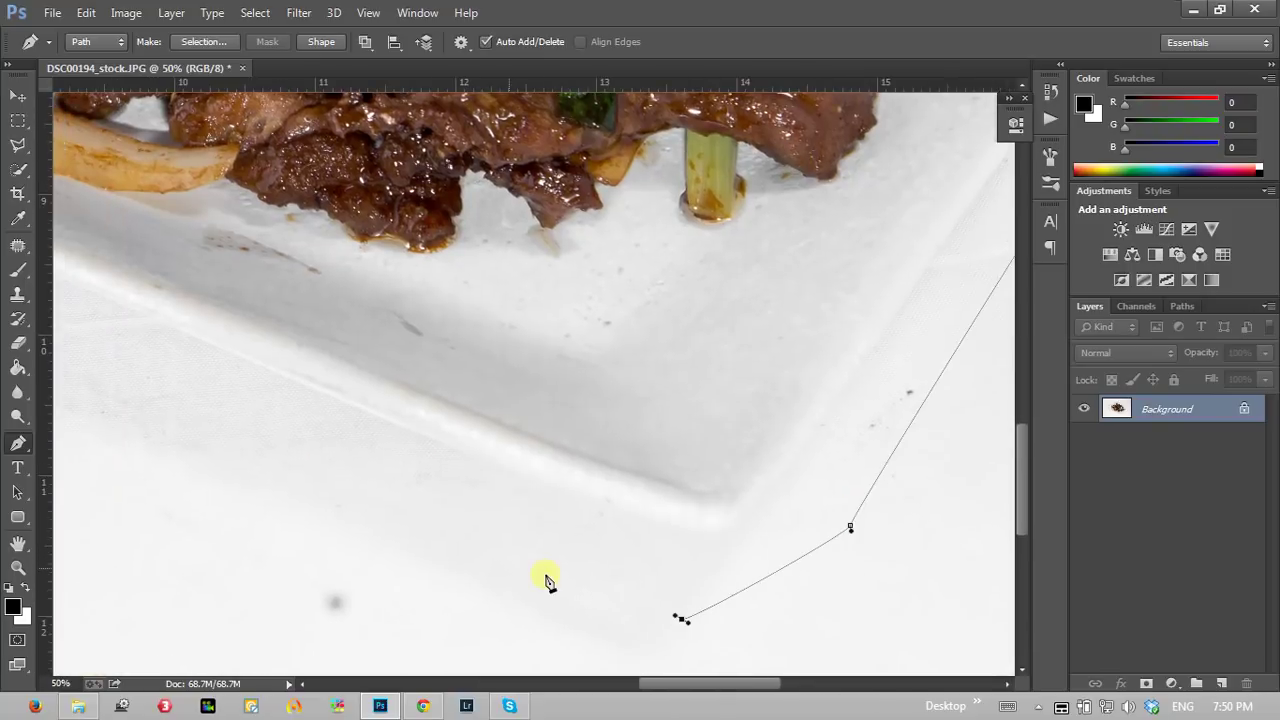
pyautogui.click(390, 540)
pyautogui.moveTo(258, 231); pyautogui.dragTo(551, 409)
pyautogui.moveTo(235, 212); pyautogui.dragTo(500, 286)
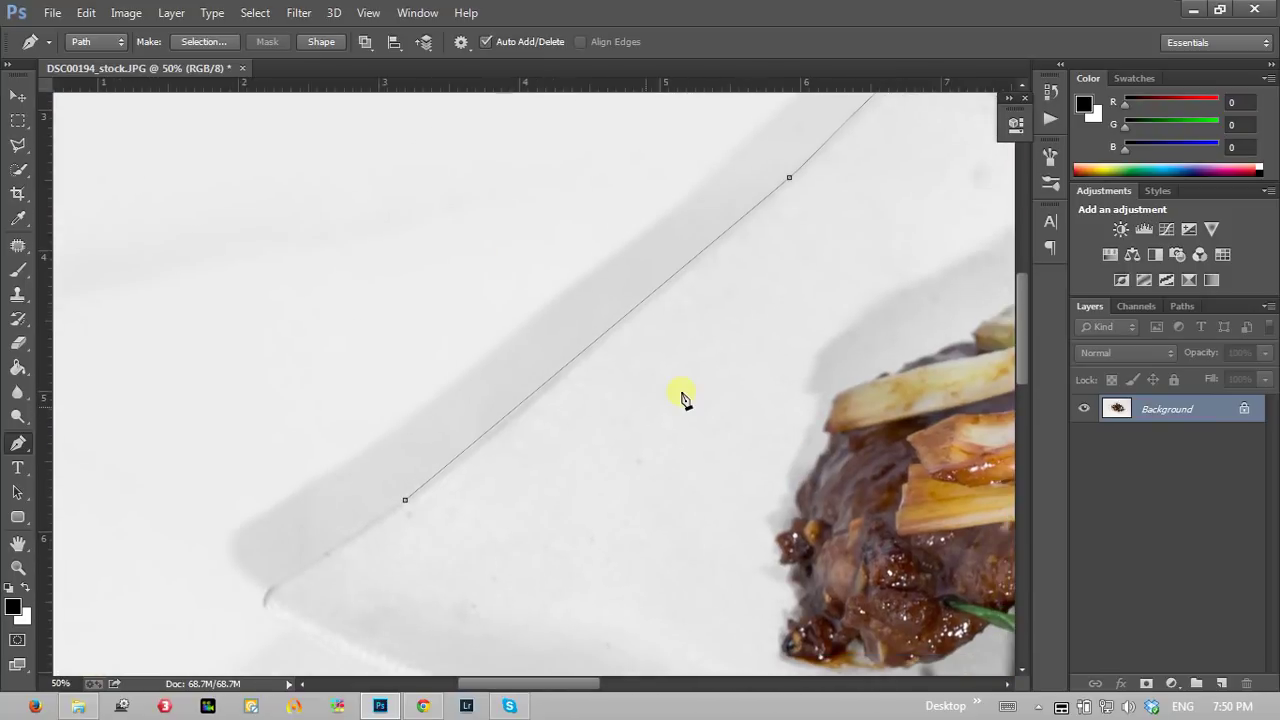
pyautogui.moveTo(731, 549); pyautogui.dragTo(583, 243)
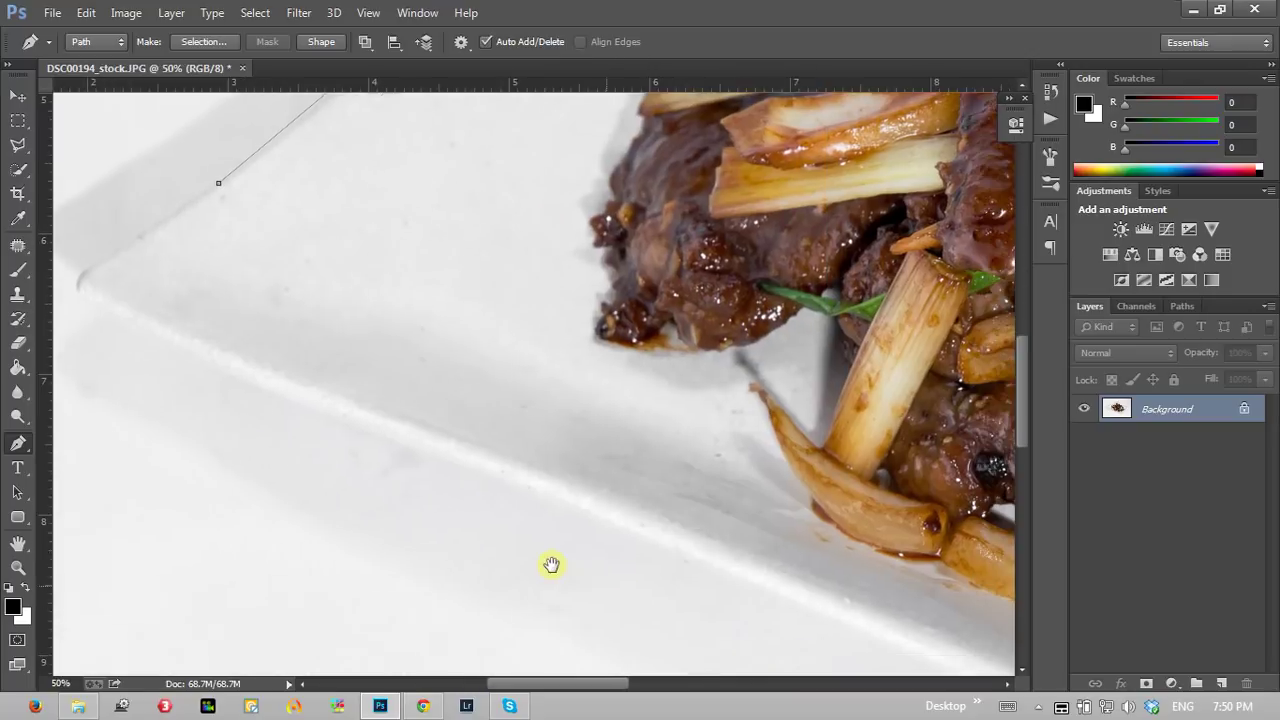
pyautogui.moveTo(551, 563); pyautogui.dragTo(380, 469)
pyautogui.moveTo(651, 580); pyautogui.dragTo(311, 325)
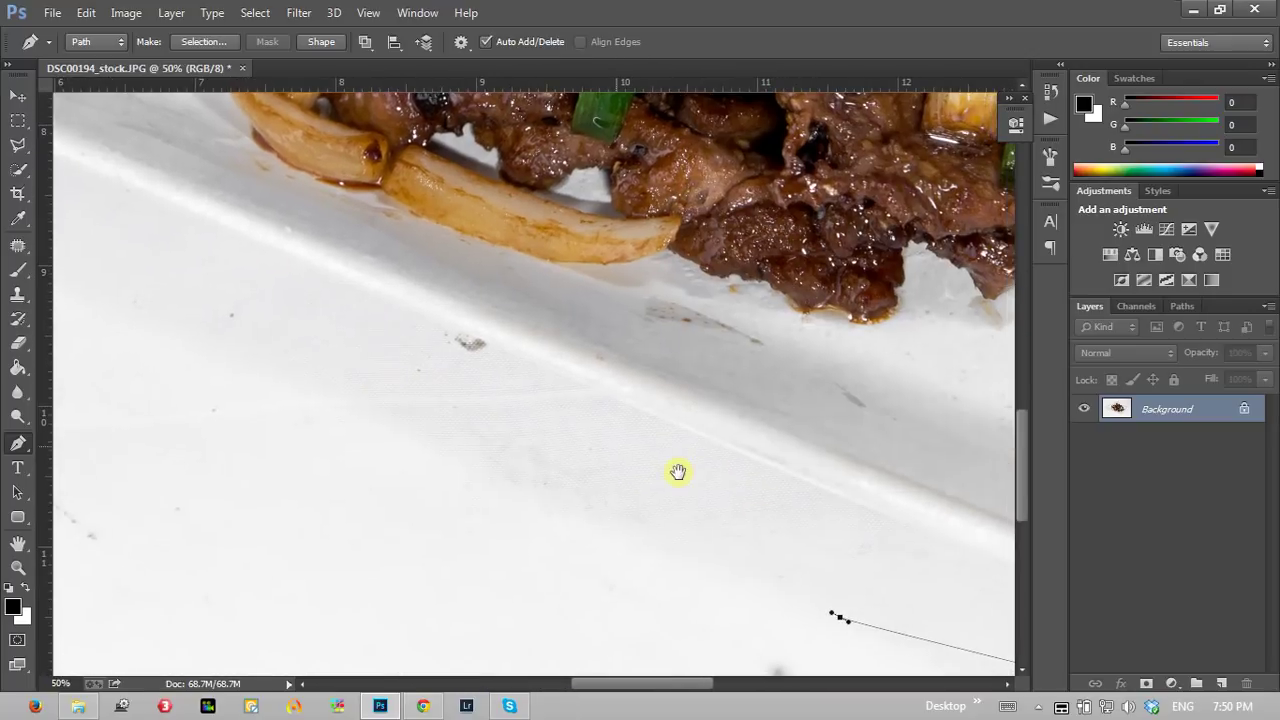
# Step: Add curved anchors along the plate's lower edge, adjusting one to hug the rim
pyautogui.click(855, 502)
pyautogui.moveTo(443, 389); pyautogui.dragTo(531, 471)
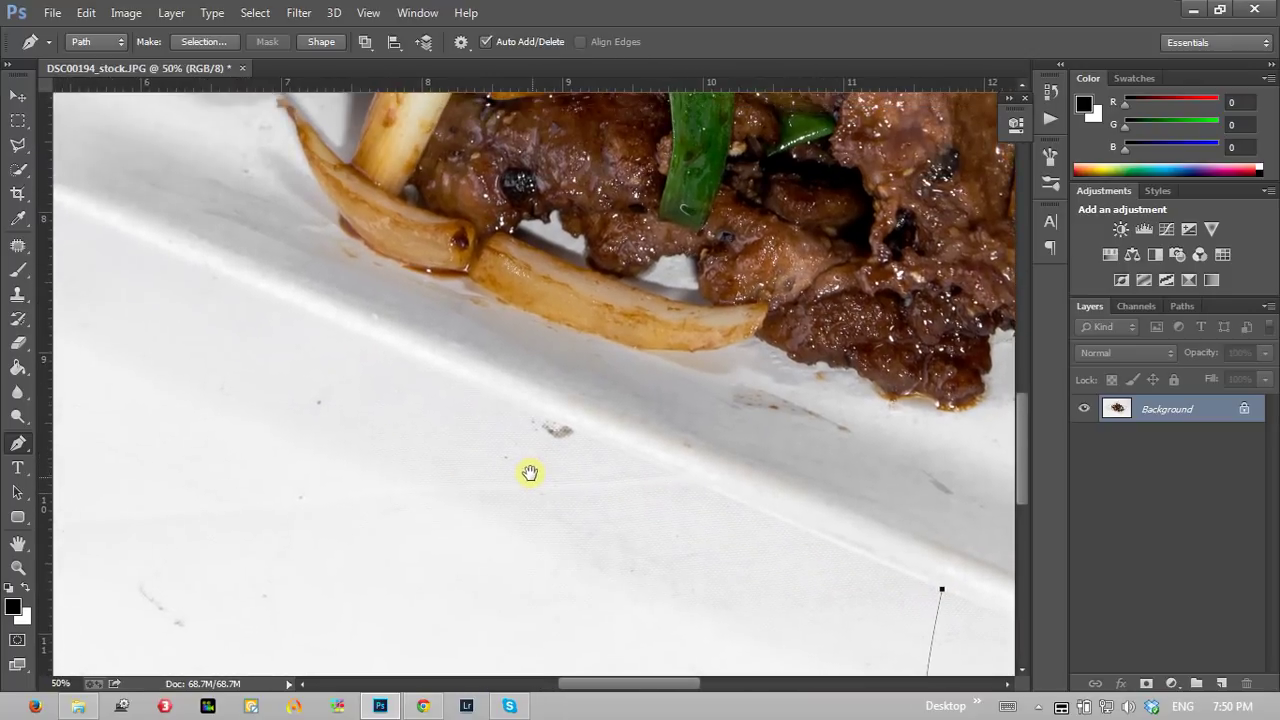
pyautogui.click(339, 333)
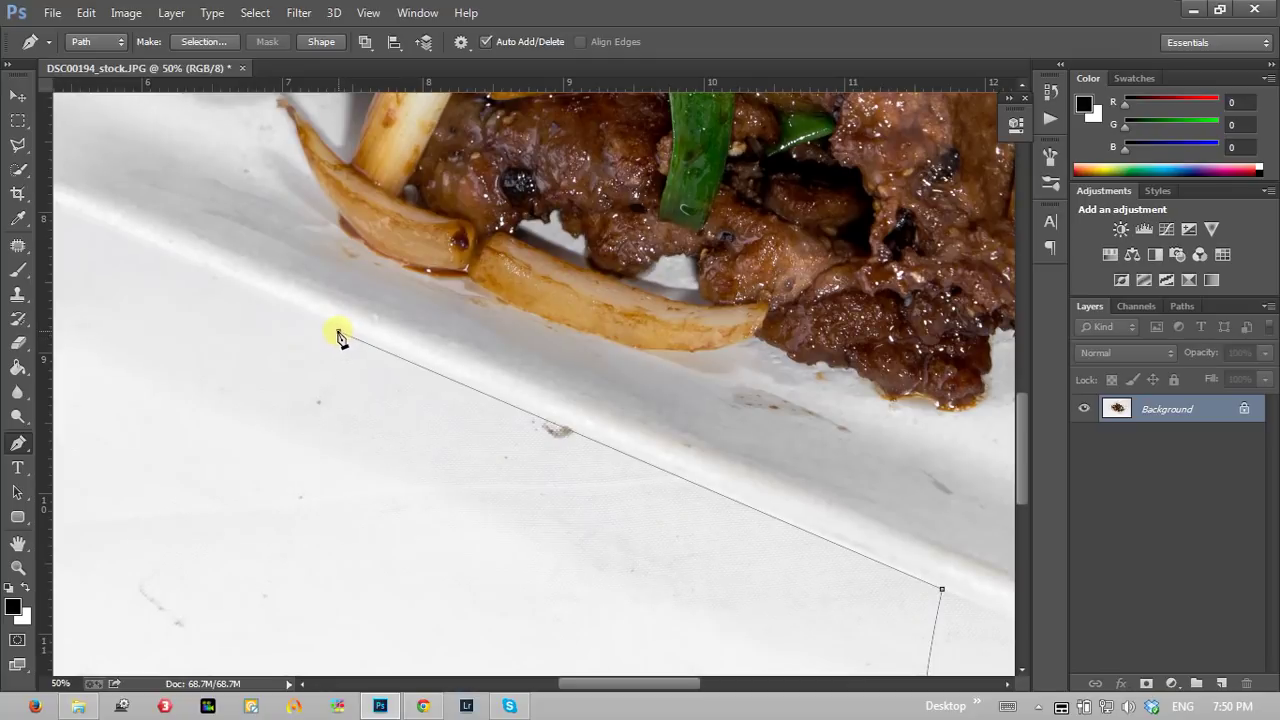
pyautogui.moveTo(339, 333); pyautogui.dragTo(286, 314)
pyautogui.moveTo(166, 263)
pyautogui.mouseDown()
pyautogui.moveTo(609, 397)
pyautogui.moveTo(711, 463)
pyautogui.mouseUp()
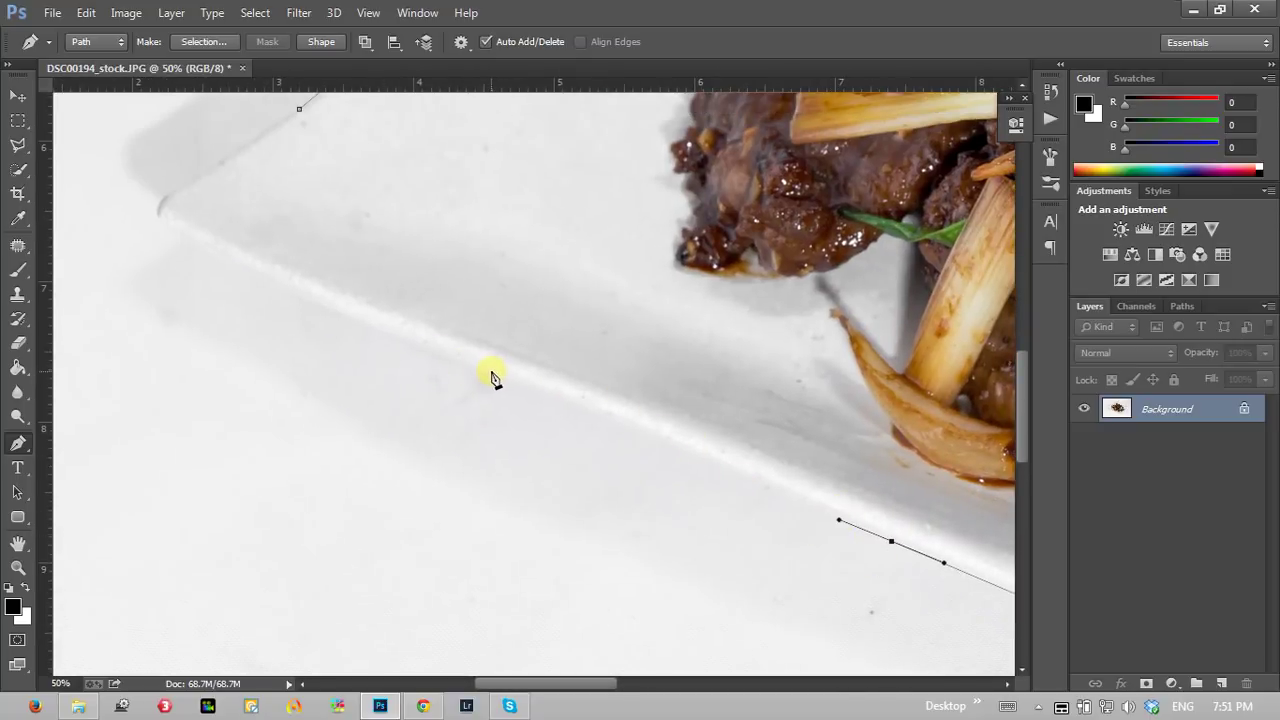
pyautogui.moveTo(490, 372); pyautogui.dragTo(427, 344)
pyautogui.moveTo(854, 517)
pyautogui.mouseDown()
pyautogui.moveTo(493, 311)
pyautogui.moveTo(290, 240)
pyautogui.mouseUp()
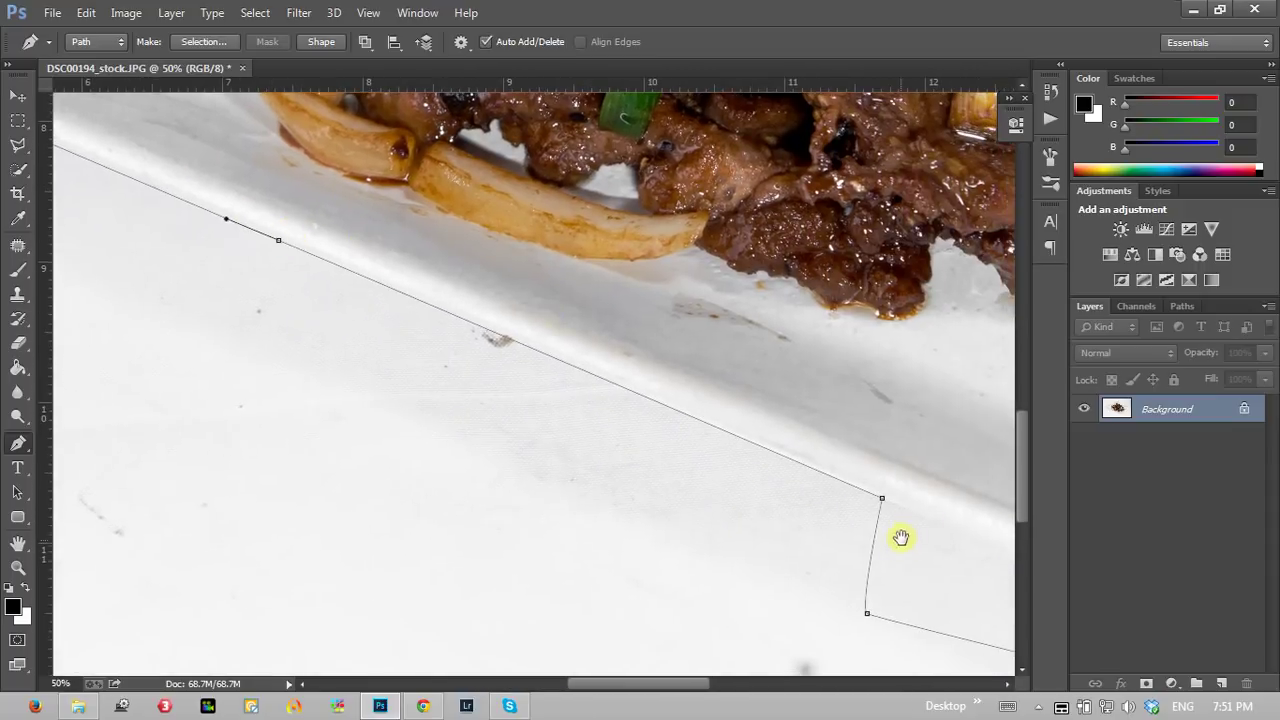
pyautogui.moveTo(901, 538)
pyautogui.mouseDown()
pyautogui.moveTo(597, 414)
pyautogui.moveTo(680, 480)
pyautogui.moveTo(757, 466)
pyautogui.mouseUp()
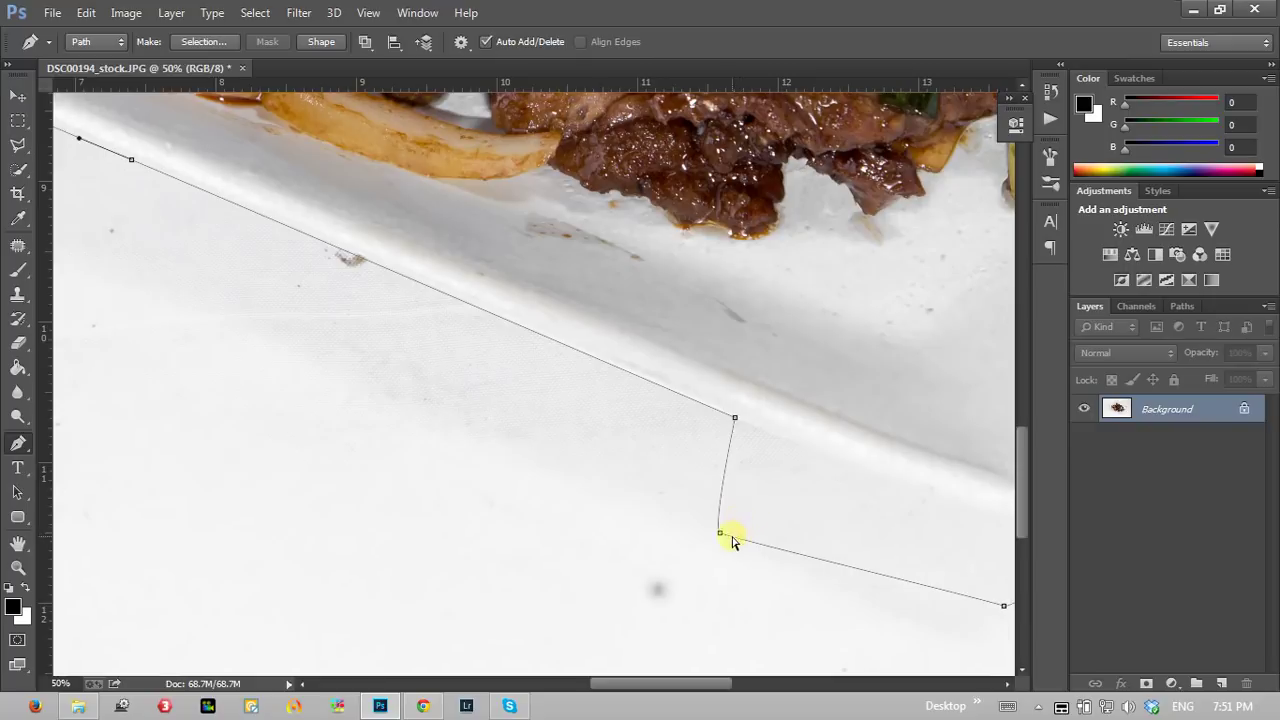
pyautogui.moveTo(720, 532); pyautogui.dragTo(912, 485)
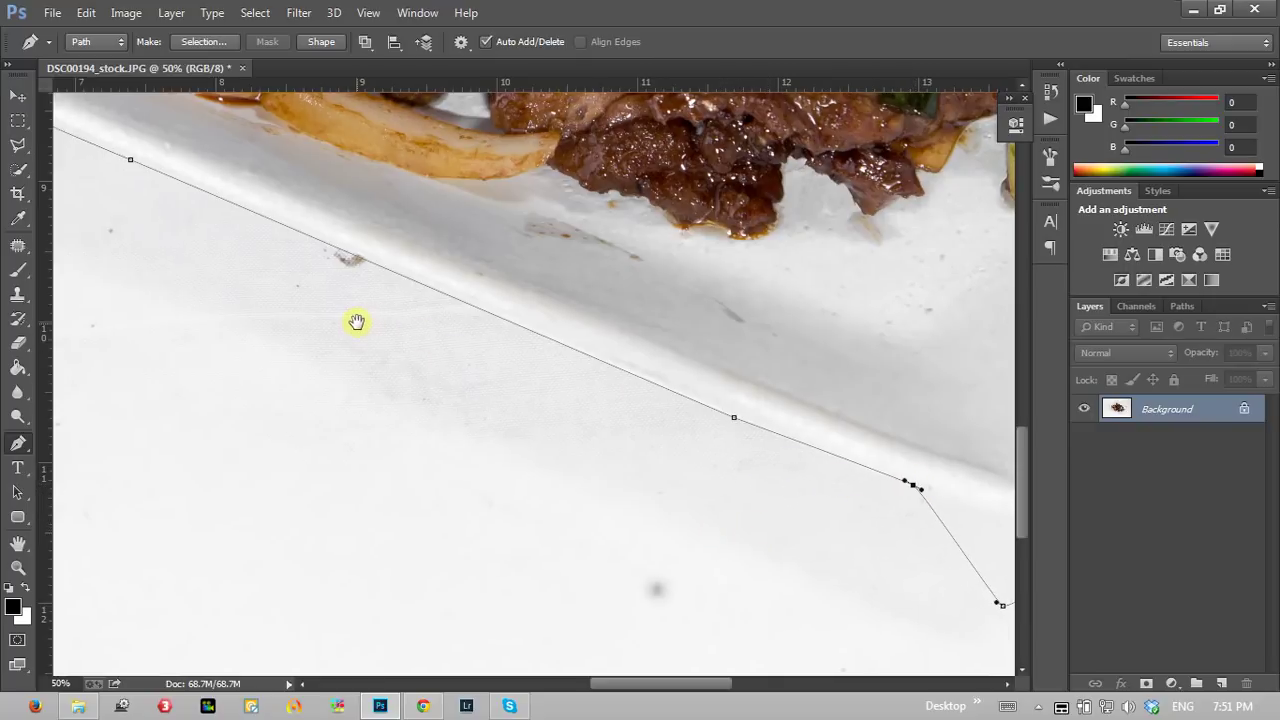
# Step: Curve the path around the plate's left corner and close it at the first anchor
pyautogui.moveTo(357, 323); pyautogui.dragTo(763, 586)
pyautogui.moveTo(120, 300); pyautogui.dragTo(619, 494)
pyautogui.click(493, 428)
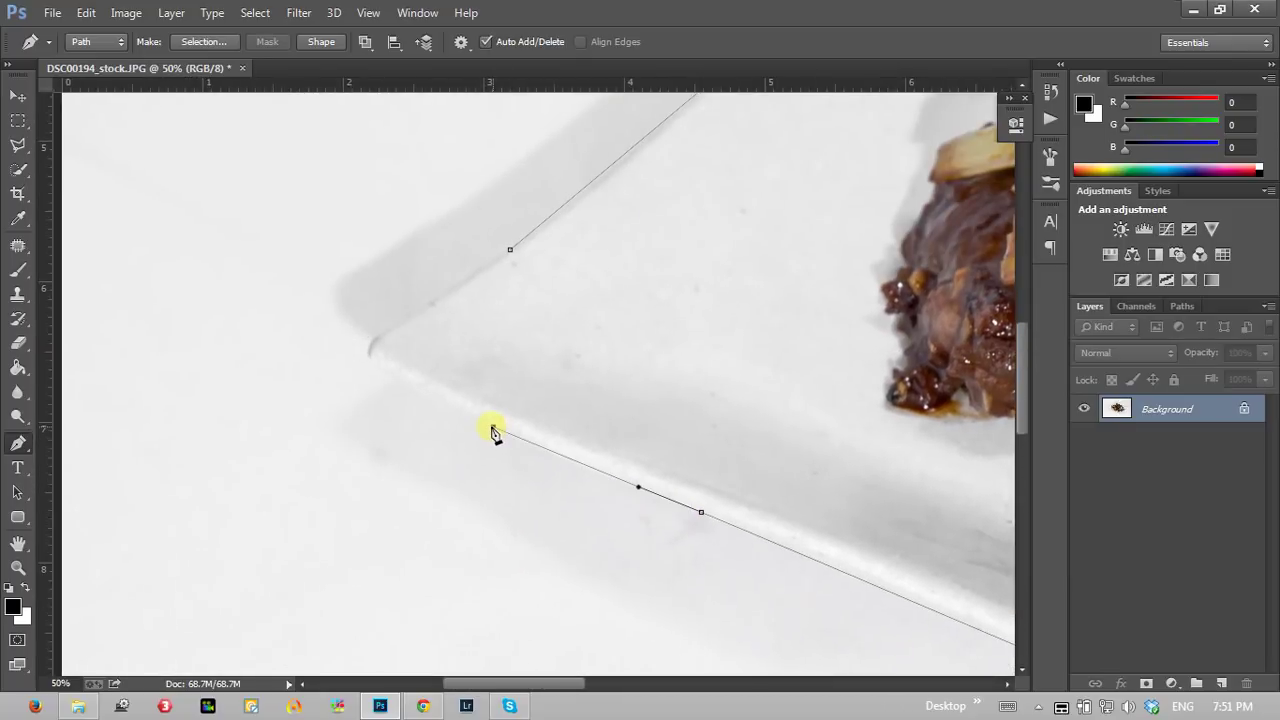
pyautogui.moveTo(493, 430); pyautogui.dragTo(453, 412)
pyautogui.moveTo(381, 369); pyautogui.dragTo(363, 360)
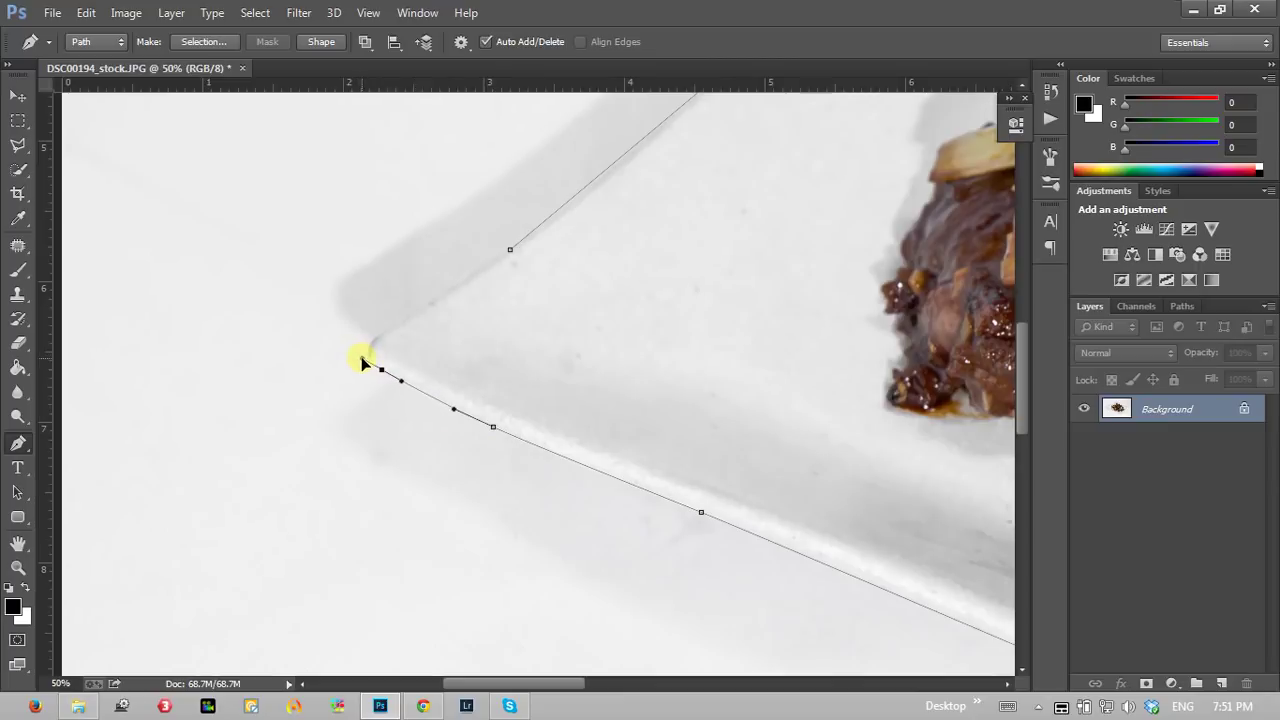
pyautogui.moveTo(396, 328); pyautogui.dragTo(421, 309)
pyautogui.click(508, 251)
pyautogui.moveTo(505, 267); pyautogui.dragTo(446, 327)
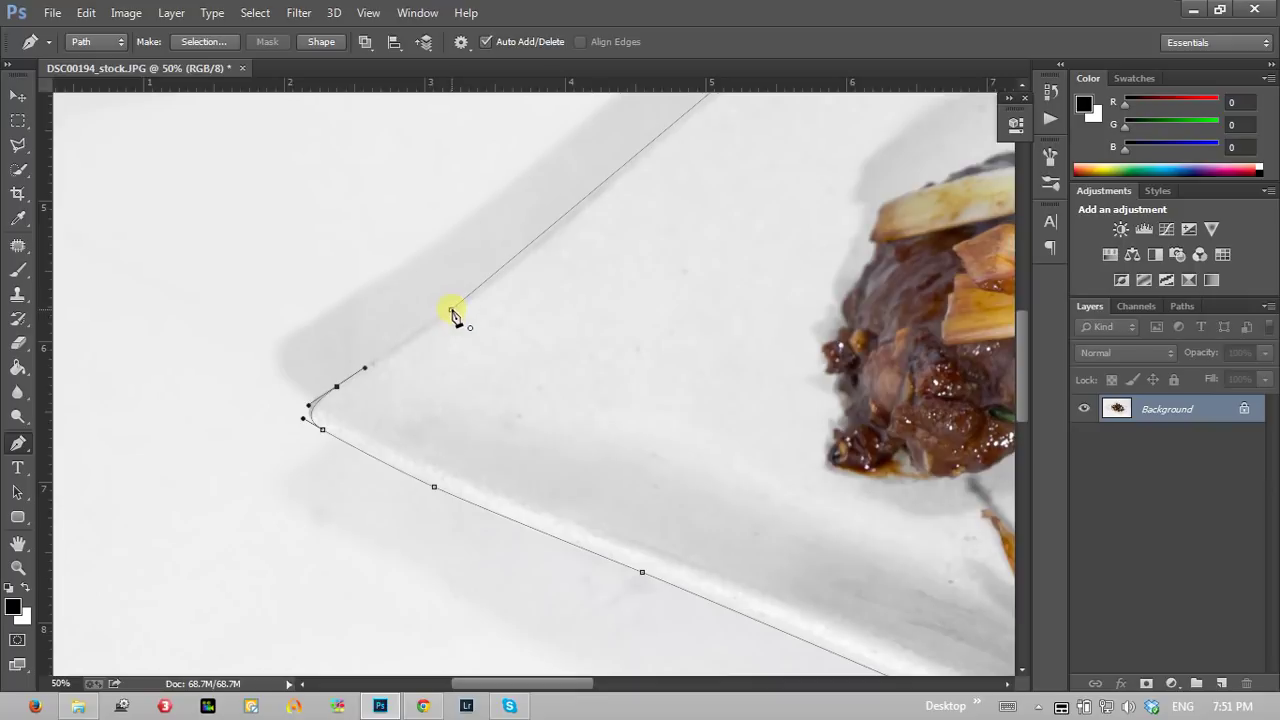
pyautogui.moveTo(451, 313)
pyautogui.mouseDown()
pyautogui.moveTo(457, 295)
pyautogui.moveTo(452, 314)
pyautogui.mouseUp()
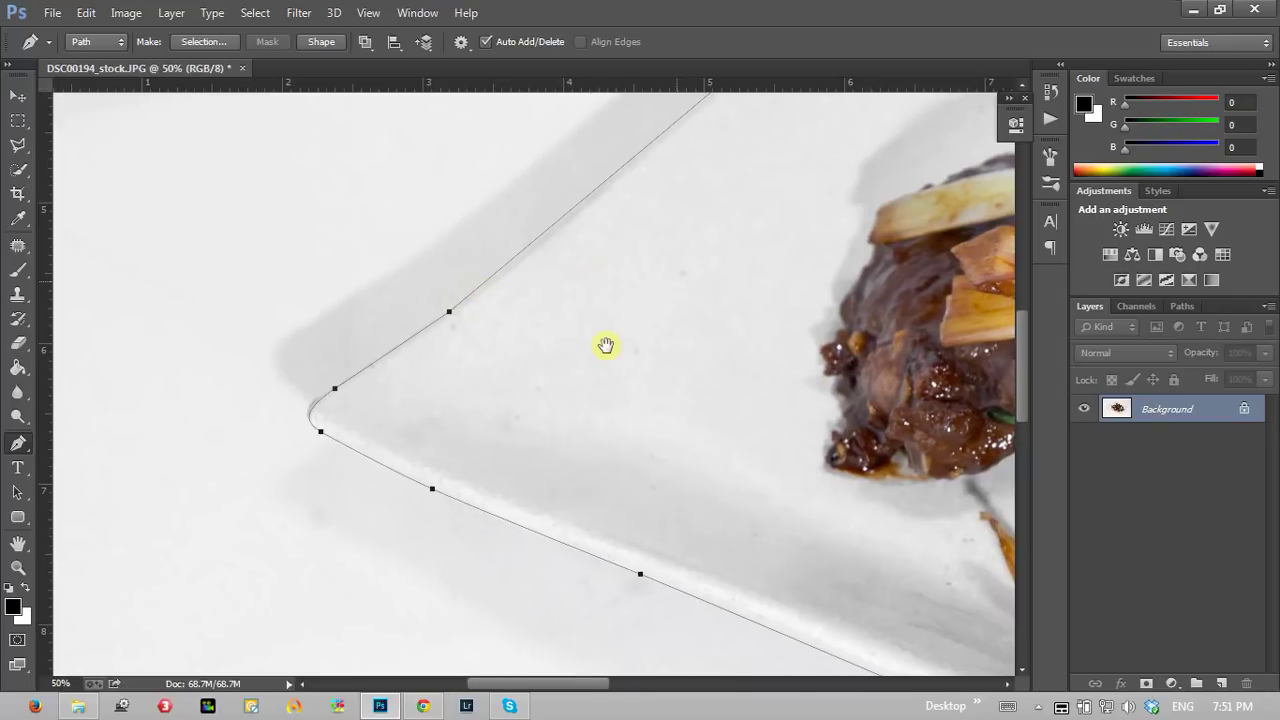
pyautogui.moveTo(606, 346)
pyautogui.mouseDown()
pyautogui.moveTo(625, 293)
pyautogui.moveTo(543, 277)
pyautogui.mouseUp()
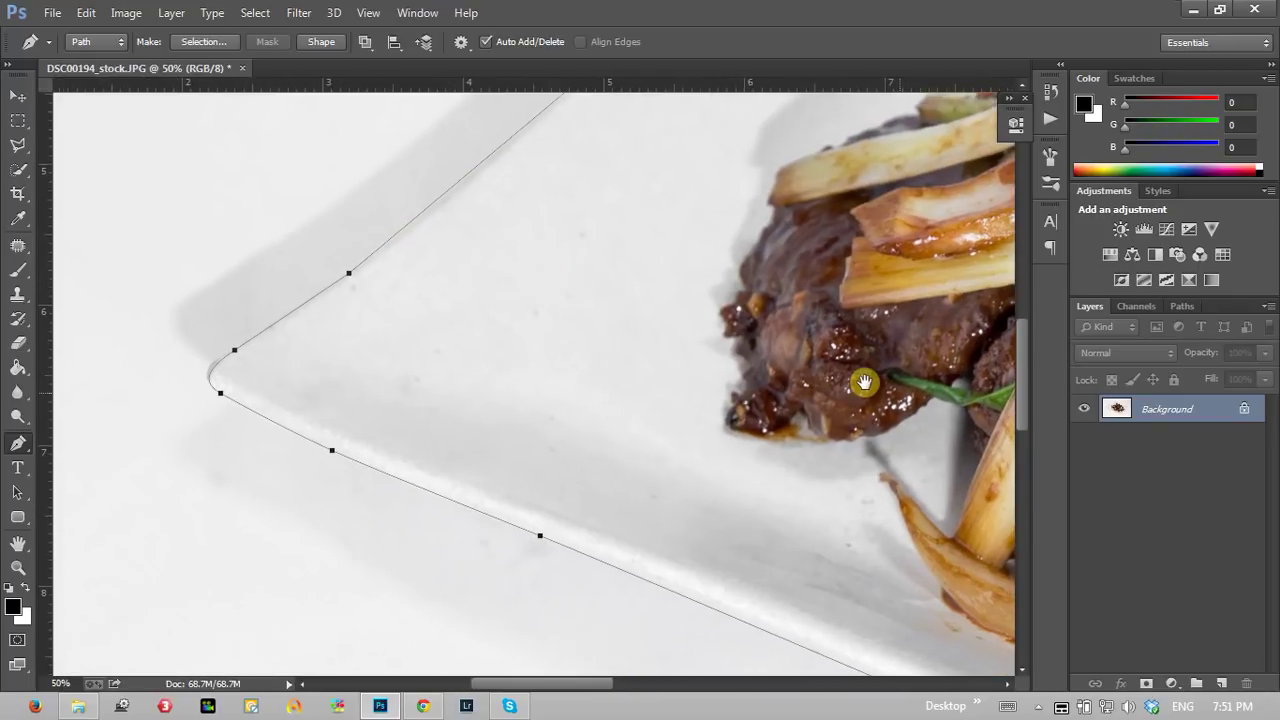
pyautogui.moveTo(860, 377)
pyautogui.mouseDown()
pyautogui.moveTo(829, 286)
pyautogui.moveTo(727, 492)
pyautogui.moveTo(443, 360)
pyautogui.mouseUp()
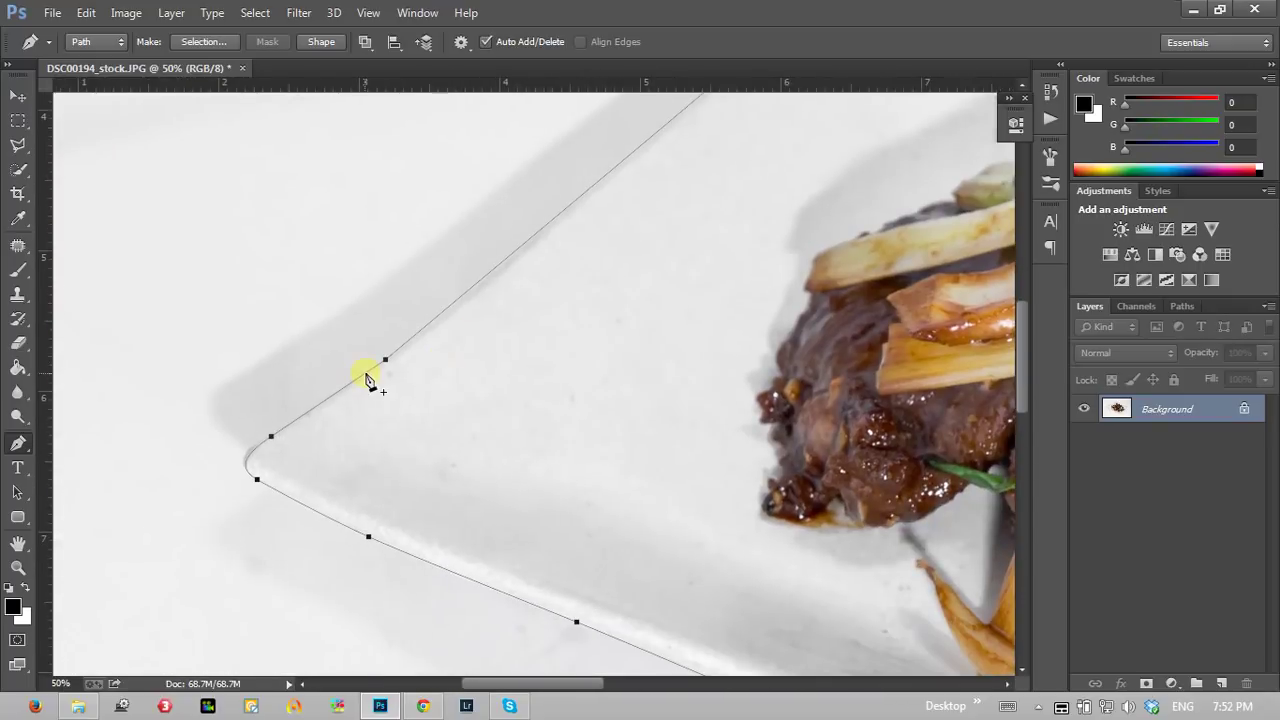
# Step: Make a new anti-aliased selection from the plate path with 0-pixel feather
pyautogui.rightClick(467, 348)
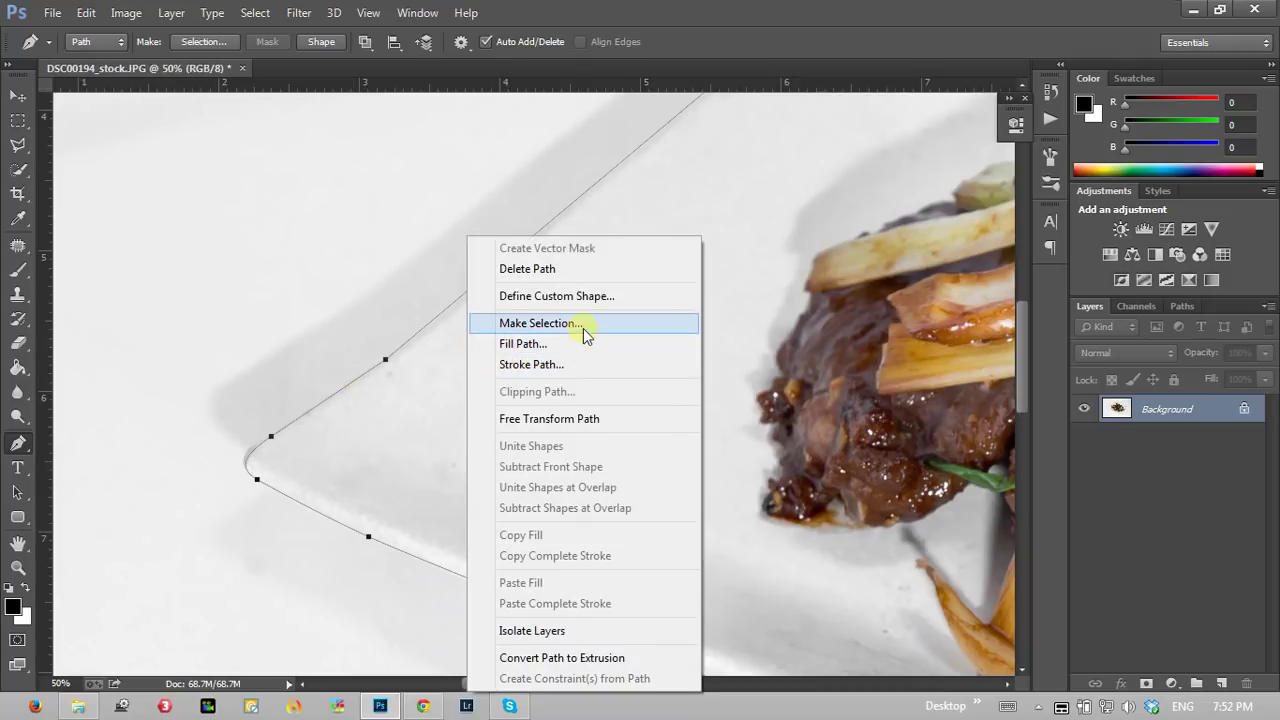
pyautogui.click(588, 323)
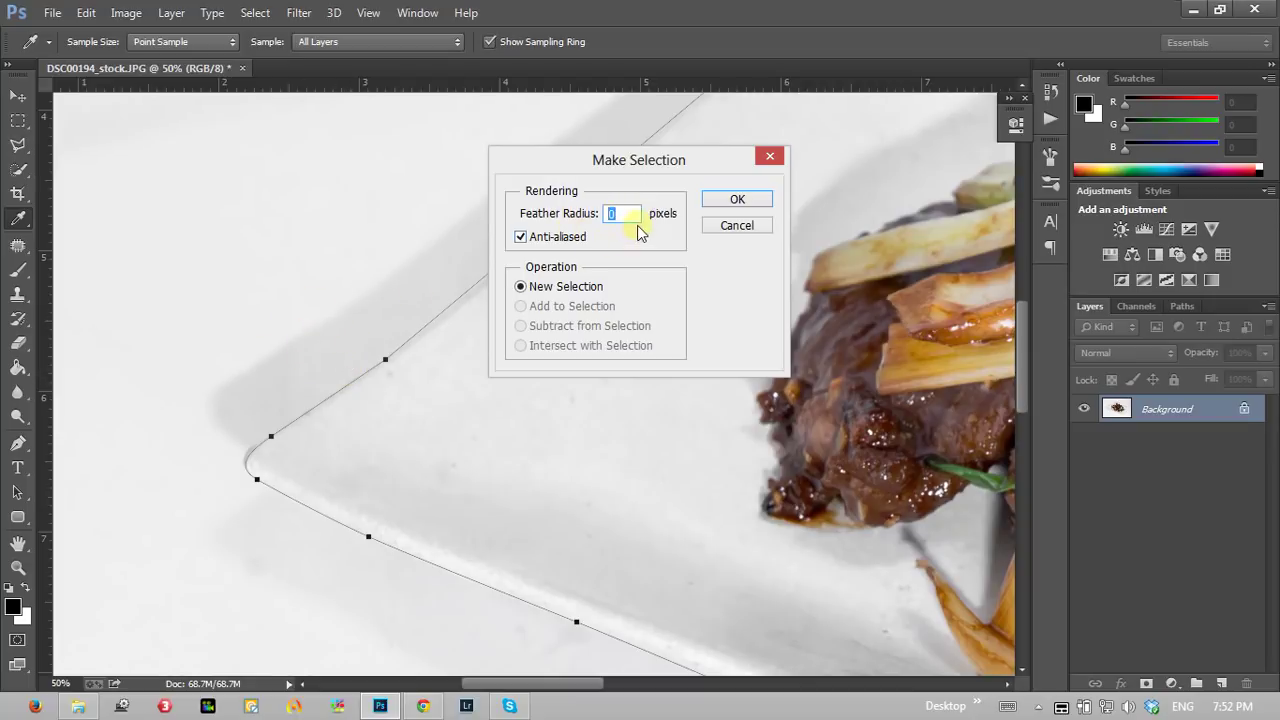
pyautogui.click(737, 198)
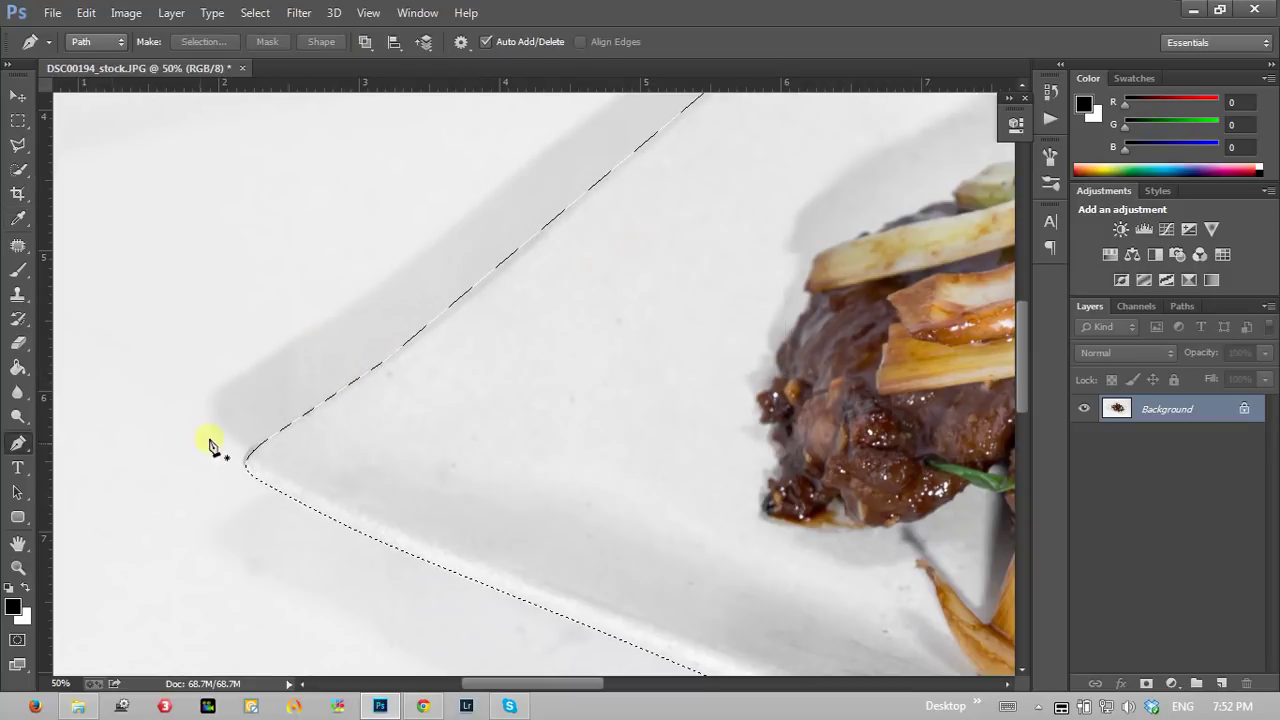
# Step: Bring the plate's left corner into view and curve the path's sharp corner there
pyautogui.click(18, 567)
pyautogui.moveTo(463, 357); pyautogui.dragTo(347, 423)
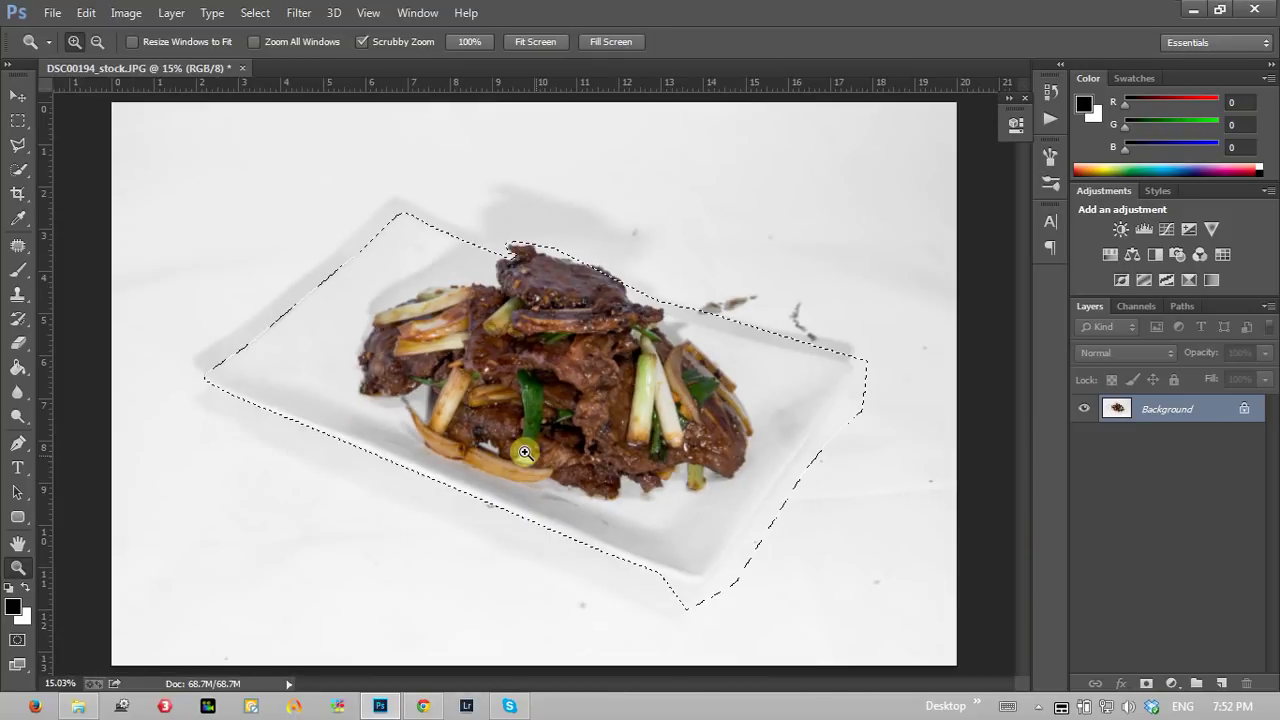
pyautogui.moveTo(206, 371); pyautogui.dragTo(186, 377)
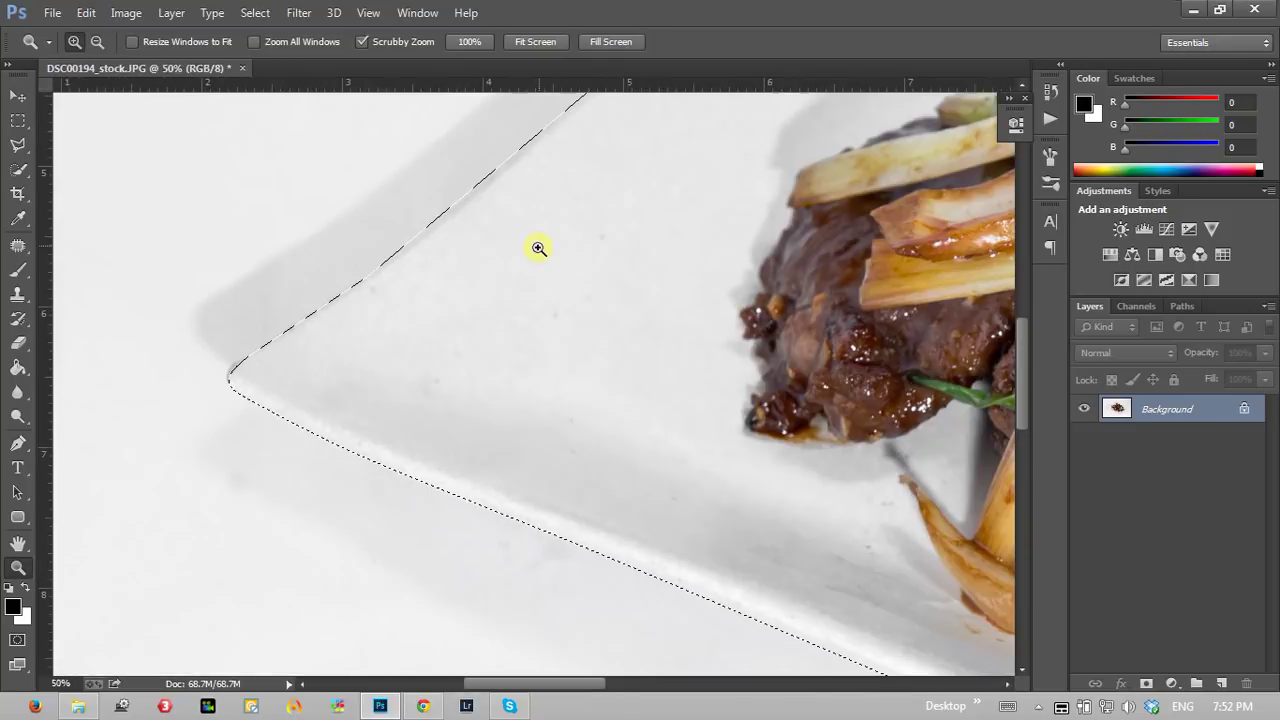
pyautogui.moveTo(606, 223); pyautogui.dragTo(417, 457)
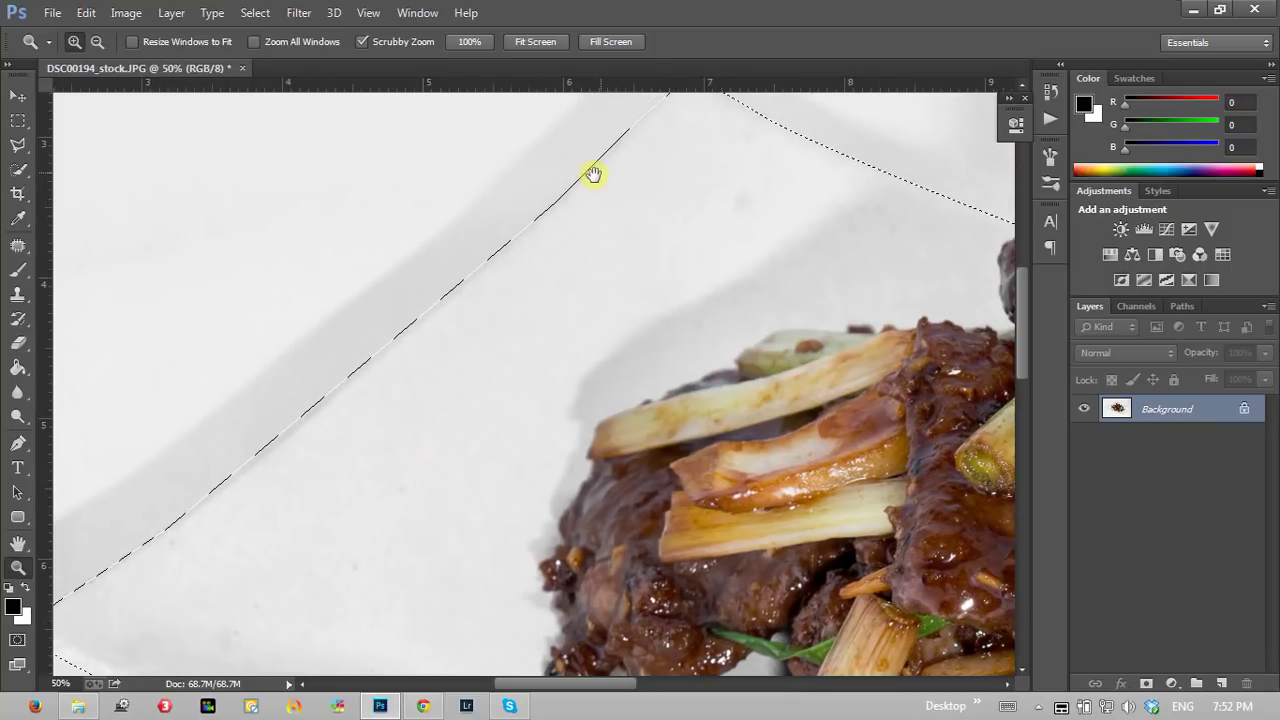
pyautogui.moveTo(274, 517); pyautogui.dragTo(512, 311)
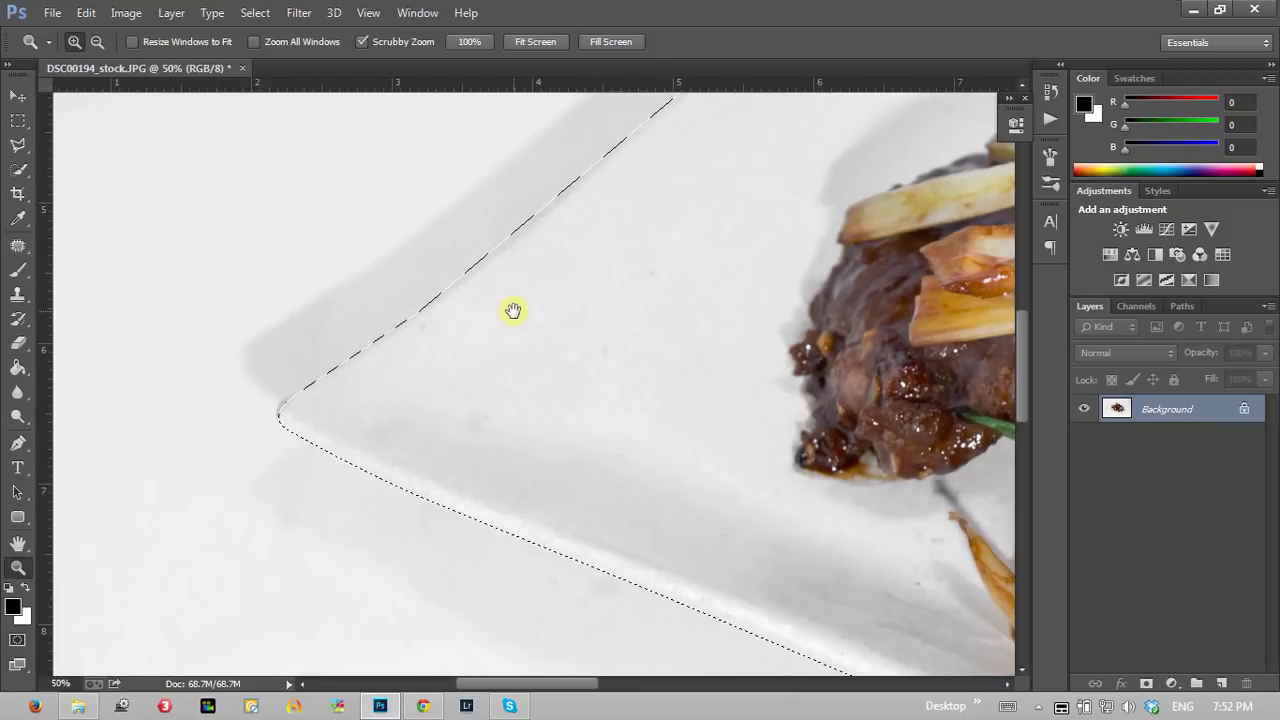
pyautogui.click(18, 445)
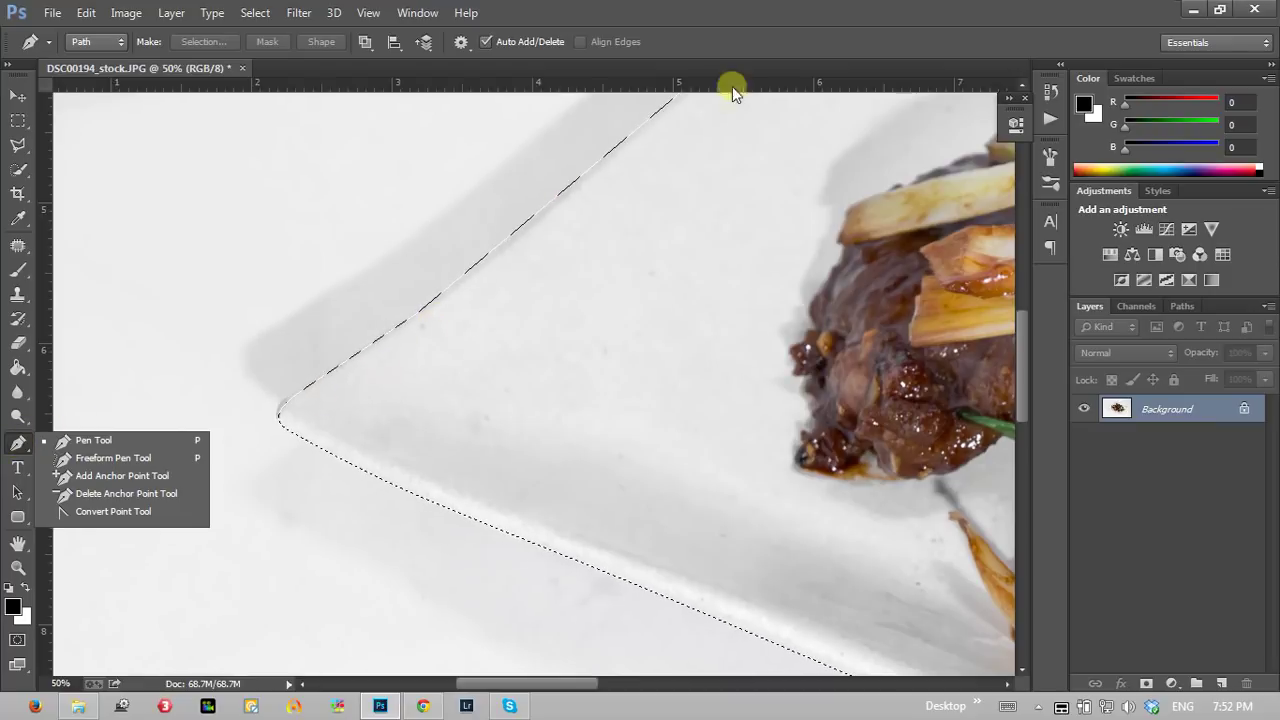
pyautogui.moveTo(737, 334)
pyautogui.mouseDown()
pyautogui.moveTo(671, 334)
pyautogui.moveTo(687, 298)
pyautogui.mouseUp()
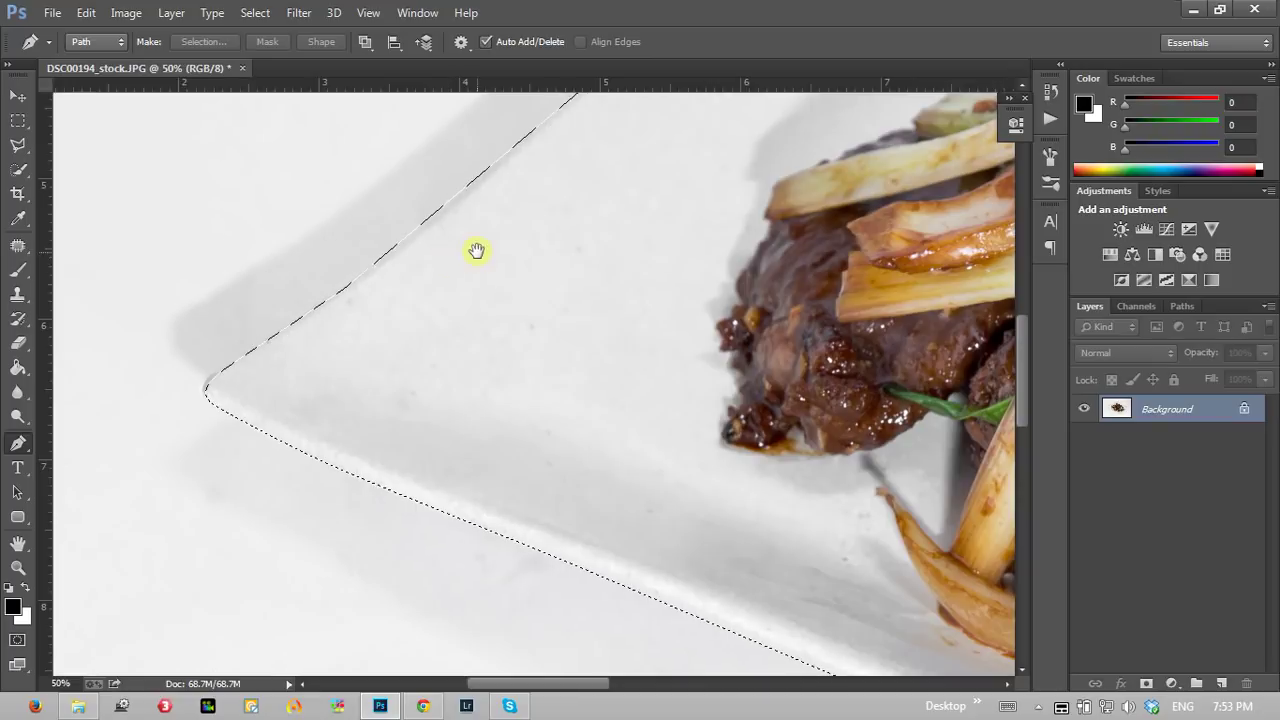
pyautogui.moveTo(457, 260); pyautogui.dragTo(494, 266)
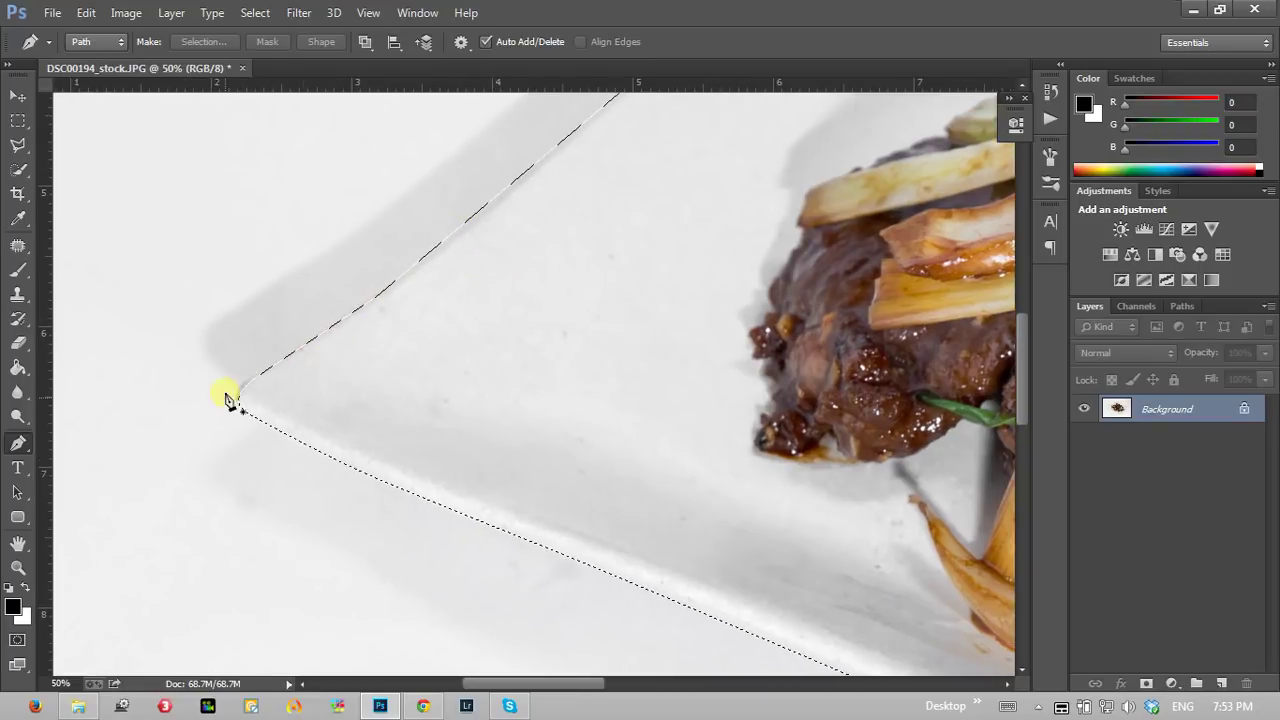
pyautogui.moveTo(228, 400); pyautogui.dragTo(329, 451)
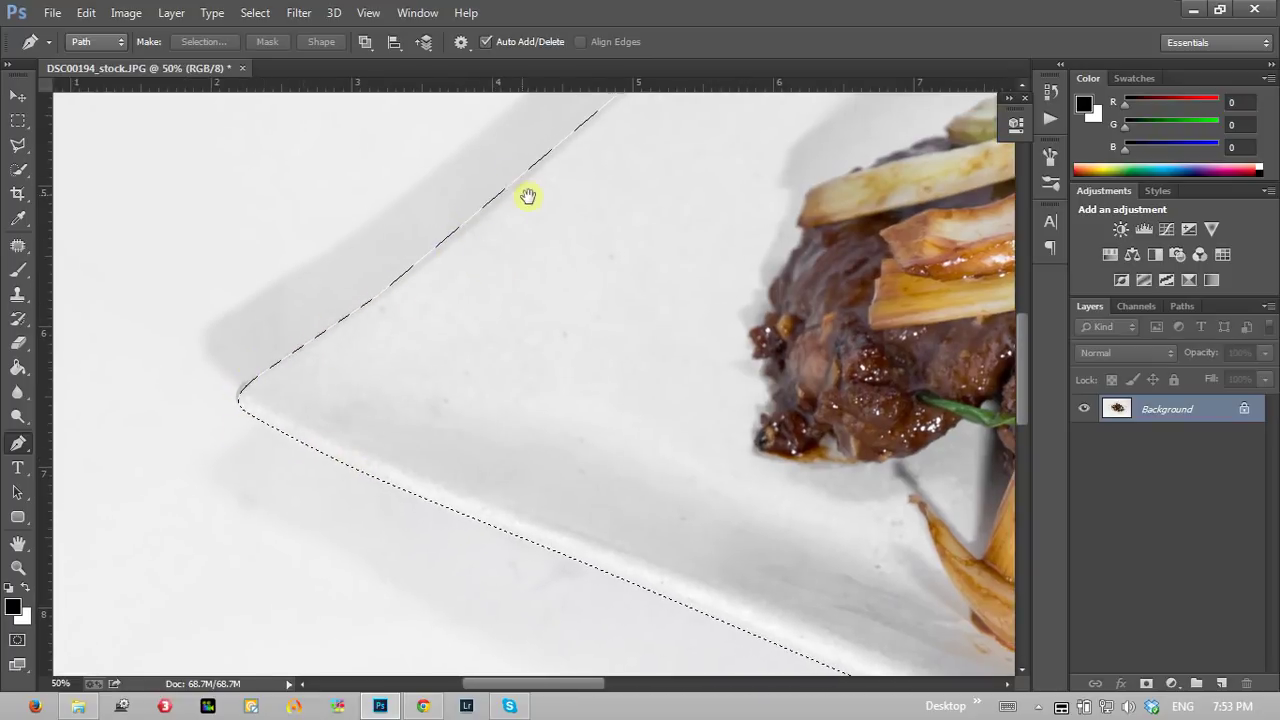
# Step: Load the closed plate path as a selection with Ctrl+Enter and undo the stray Ctrl+J layer
pyautogui.rightClick(20, 443)
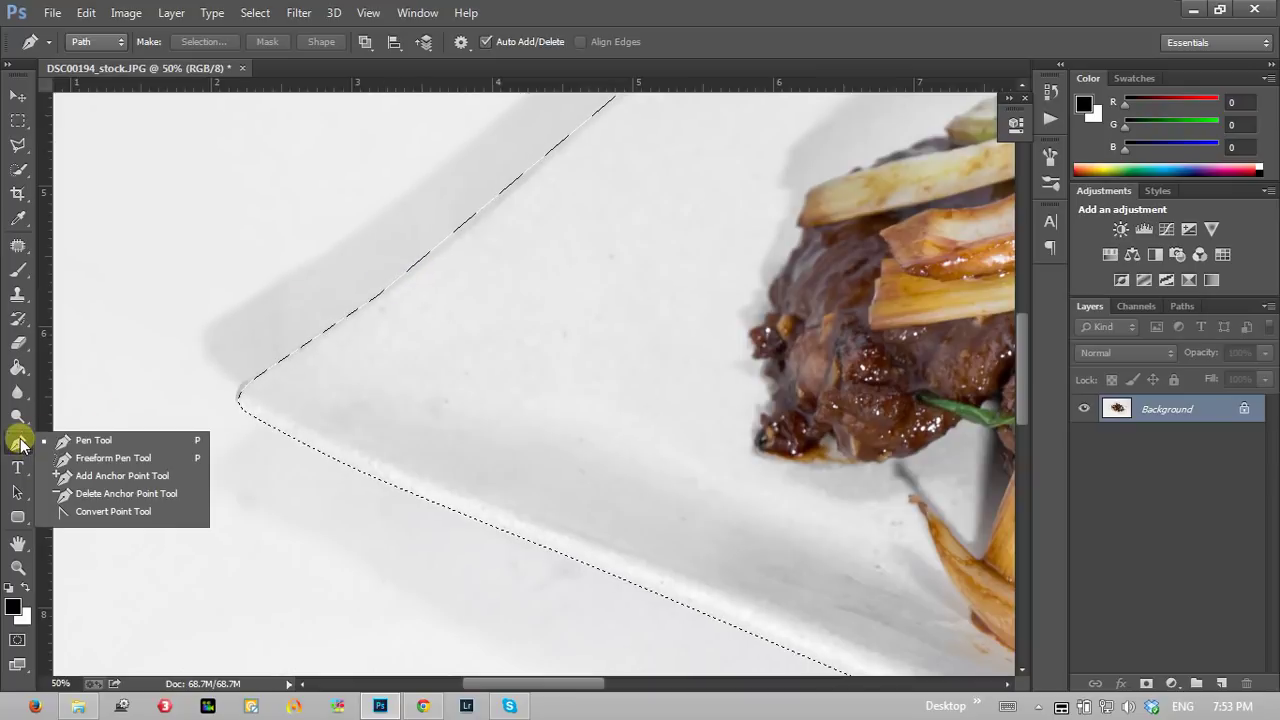
pyautogui.click(17, 443)
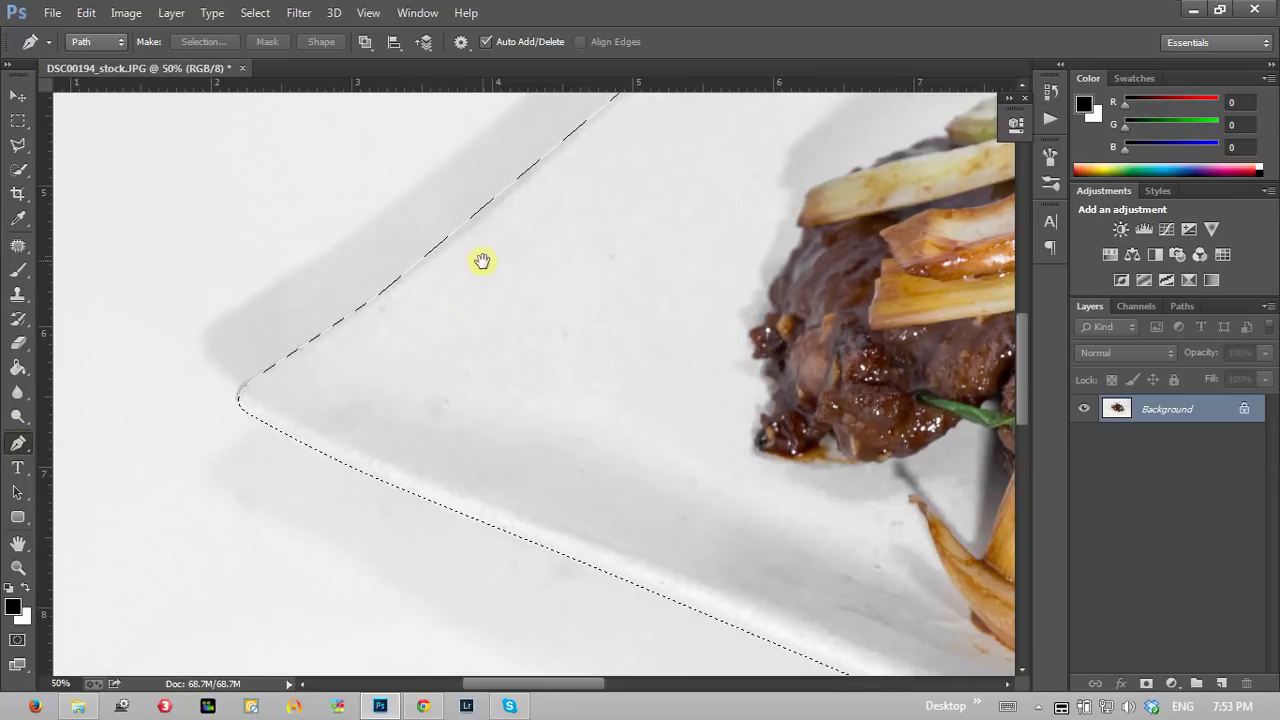
pyautogui.moveTo(482, 261); pyautogui.dragTo(448, 331)
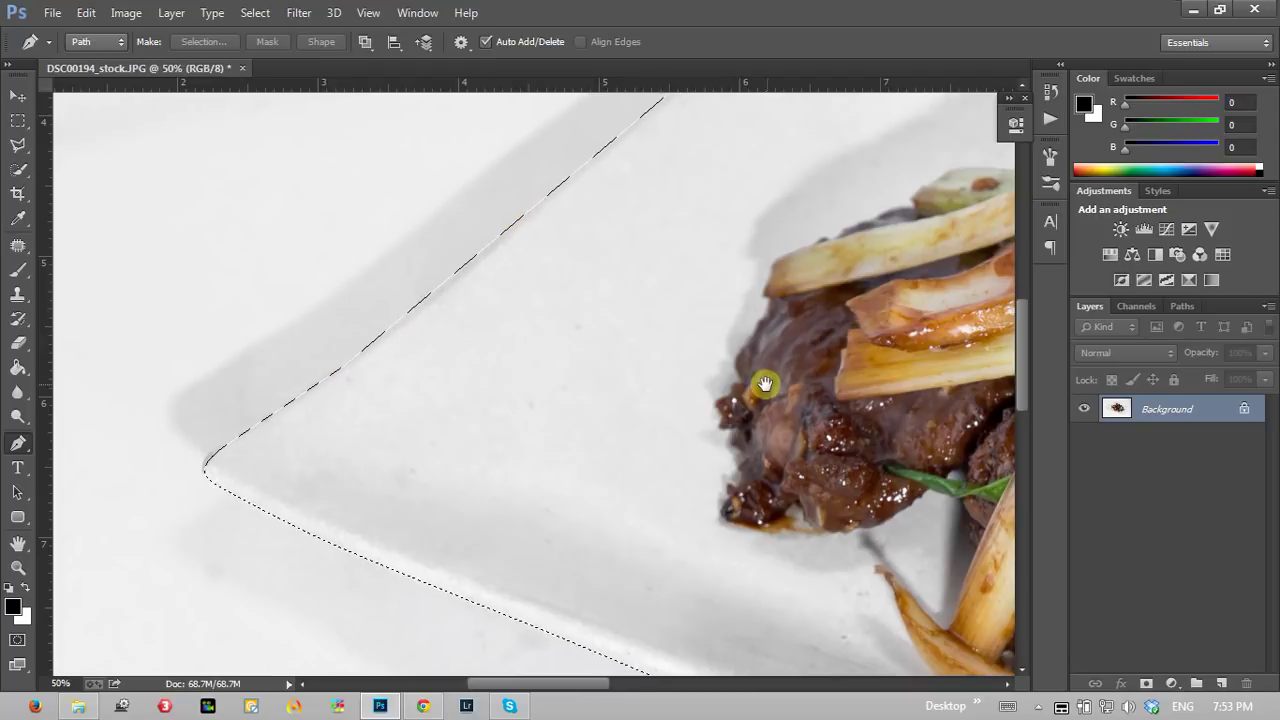
pyautogui.moveTo(760, 386)
pyautogui.mouseDown()
pyautogui.moveTo(514, 457)
pyautogui.moveTo(658, 449)
pyautogui.mouseUp()
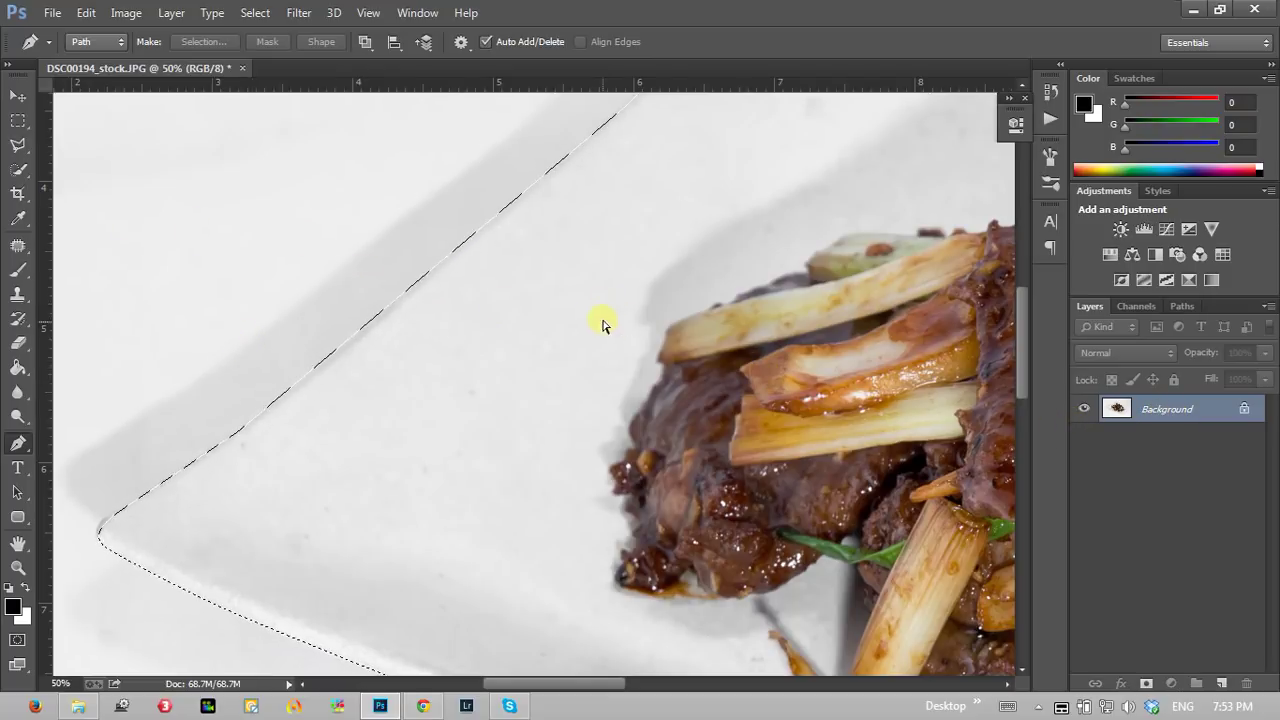
pyautogui.hotkey('ctrl', 'Return')
pyautogui.hotkey('ctrl', 'j')
pyautogui.click(1160, 436)
pyautogui.hotkey('ctrl', 'z')
# Step: Copy the selected dish to Layer 1 and hide the Background to show transparency
pyautogui.hotkey('ctrl', 'j')
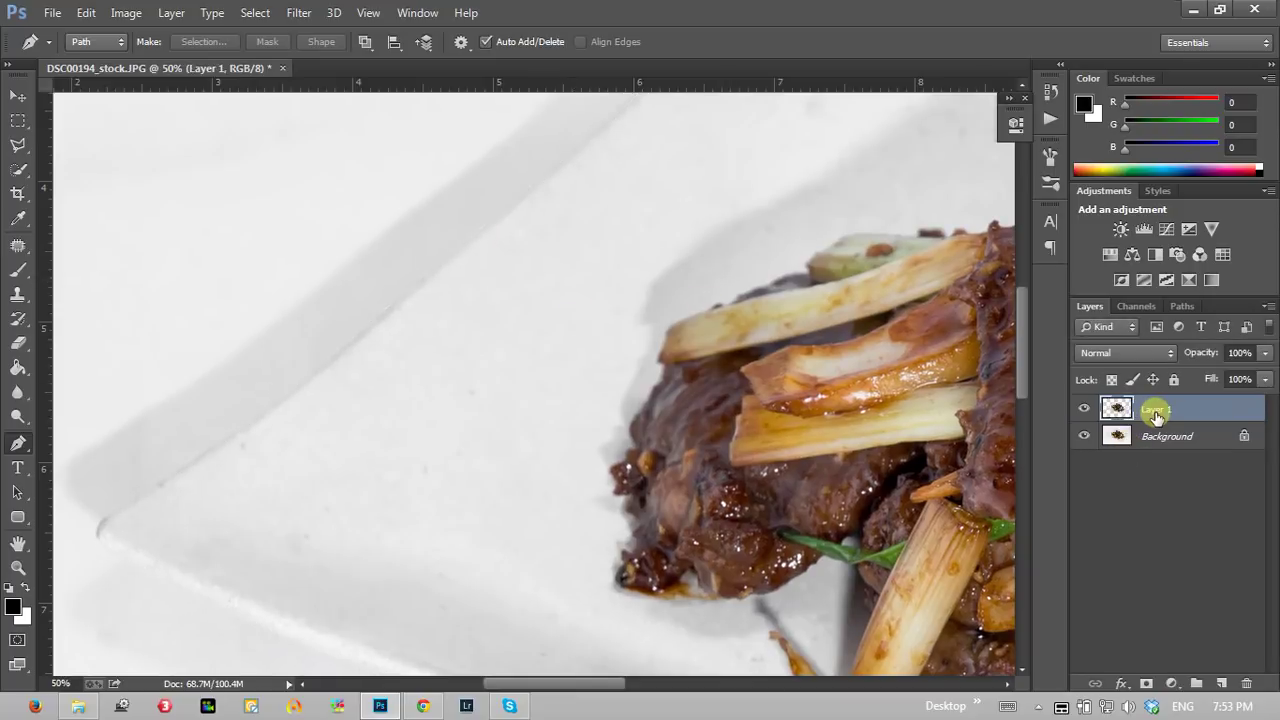
pyautogui.click(1084, 436)
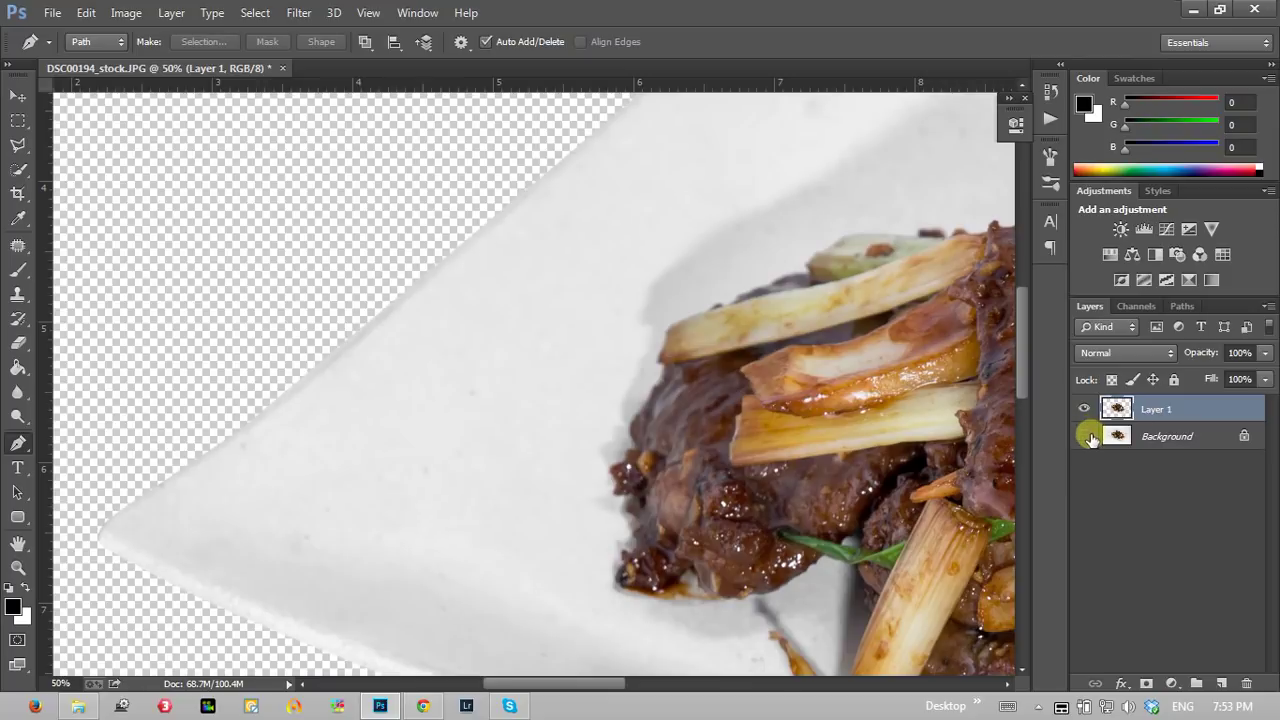
pyautogui.click(1084, 436)
pyautogui.click(1084, 436)
pyautogui.doubleClick(1084, 436)
# Step: Fit the image on screen, nudge the dish layer, and zoom to 25% on the plate's corner
pyautogui.press('z')
pyautogui.rightClick(217, 438)
pyautogui.click(235, 449)
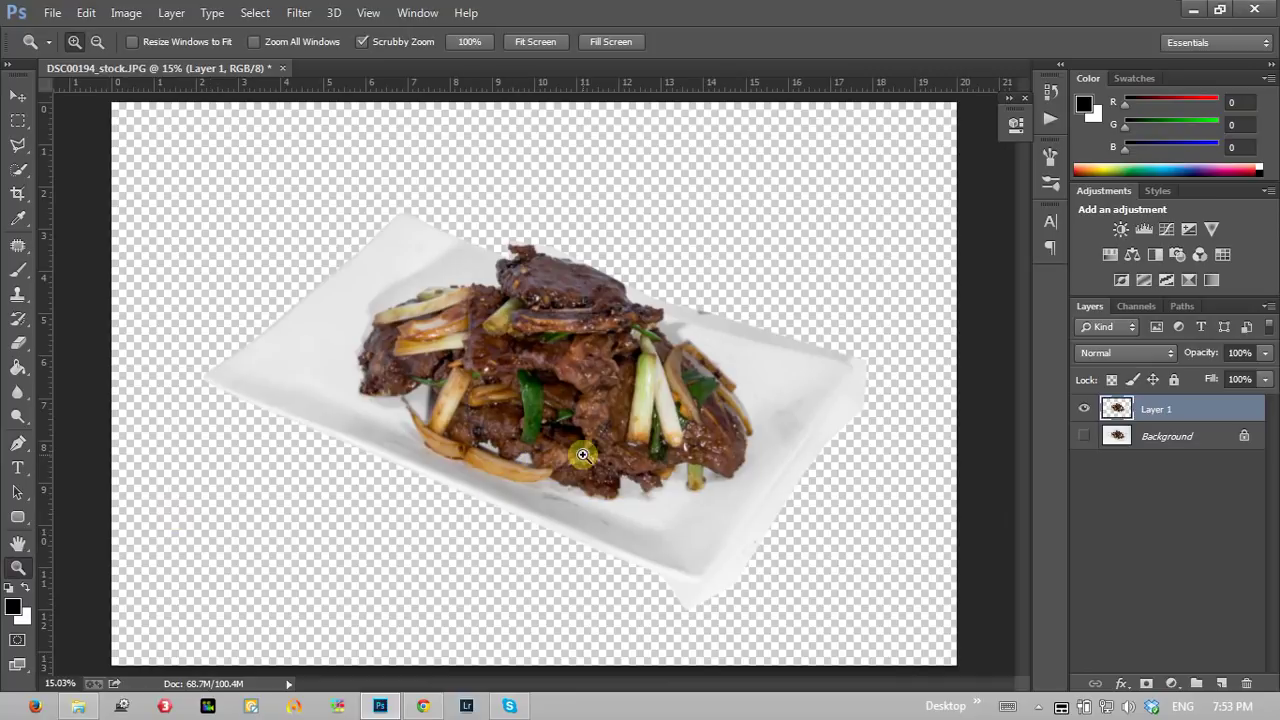
pyautogui.click(264, 367)
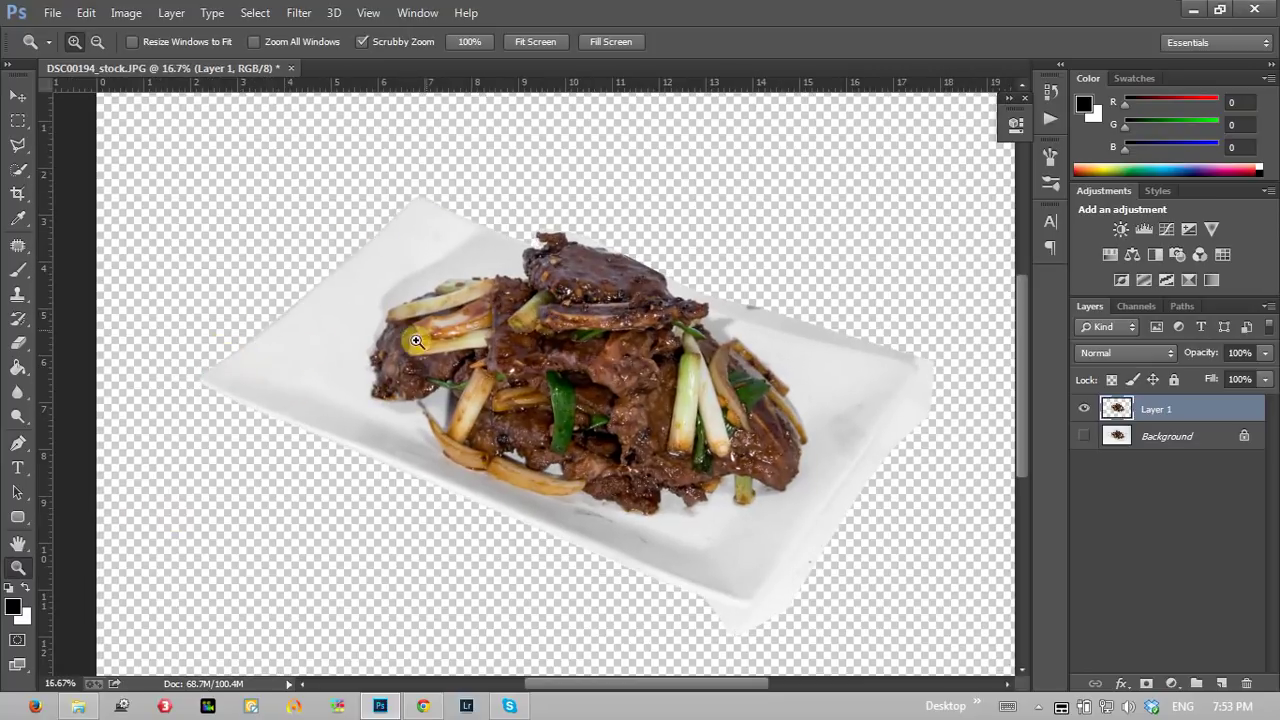
pyautogui.click(18, 96)
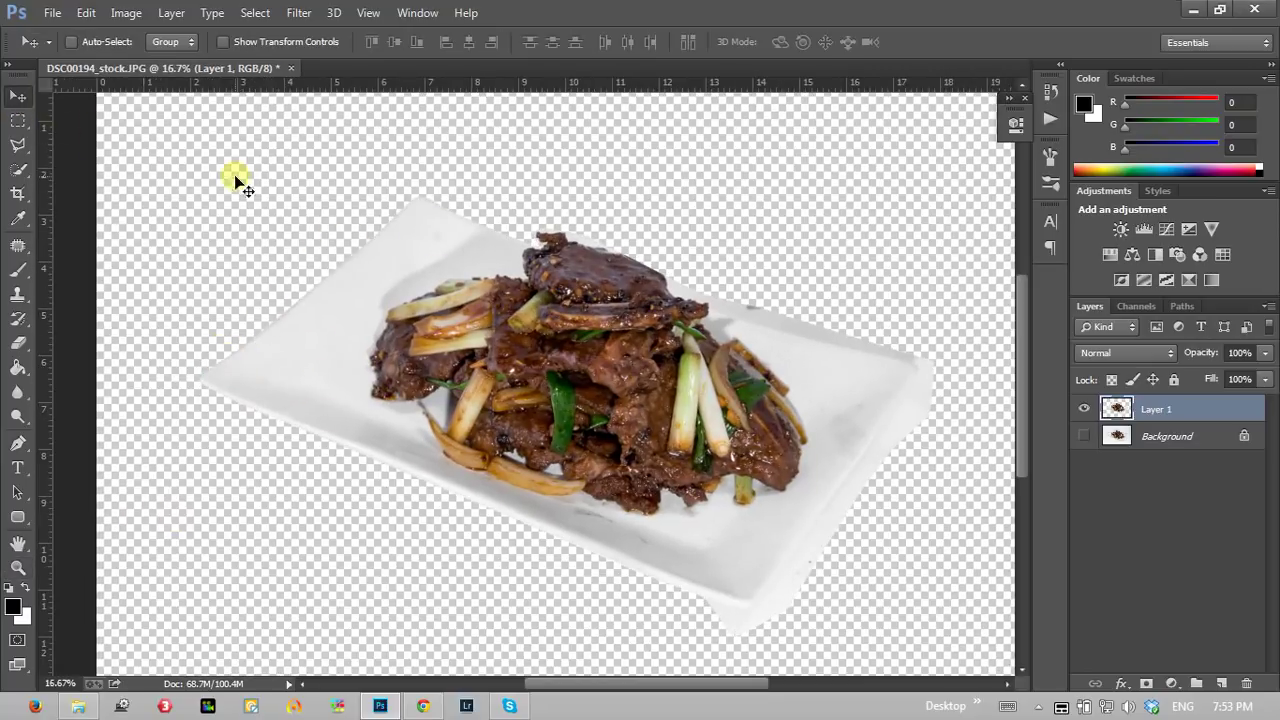
pyautogui.moveTo(486, 361)
pyautogui.mouseDown()
pyautogui.moveTo(508, 385)
pyautogui.moveTo(482, 392)
pyautogui.mouseUp()
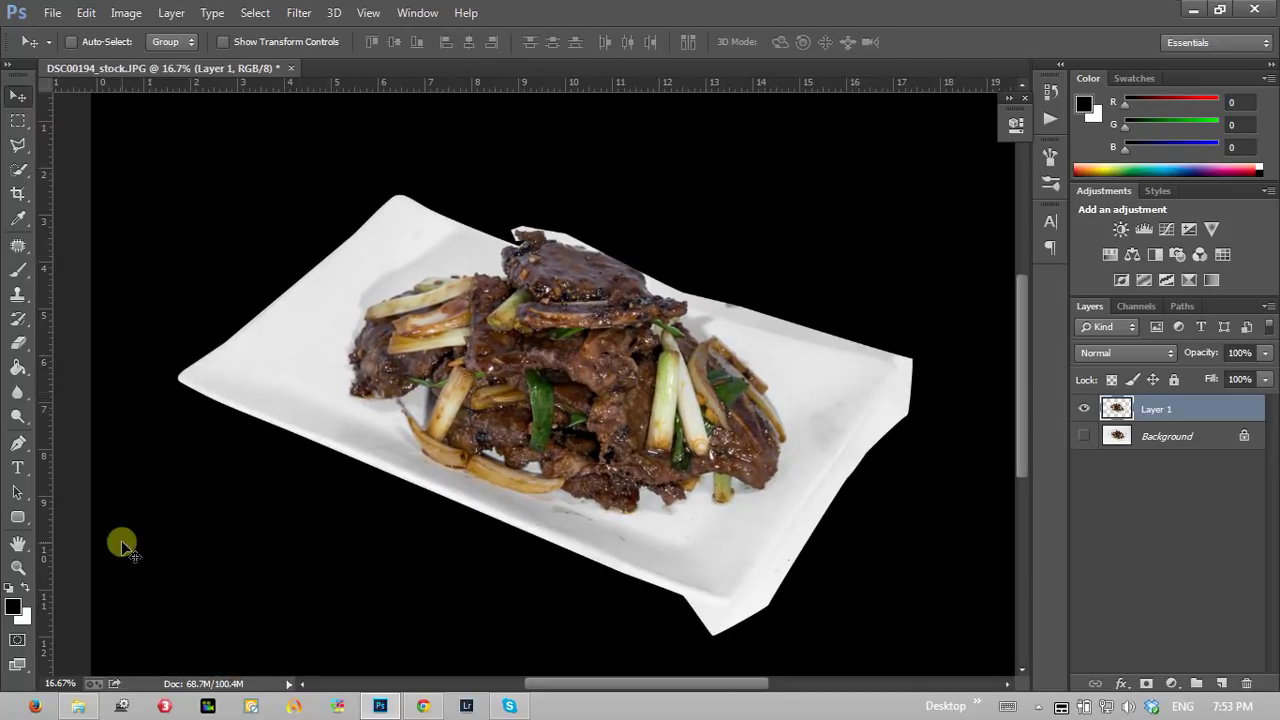
pyautogui.click(17, 566)
pyautogui.click(195, 382)
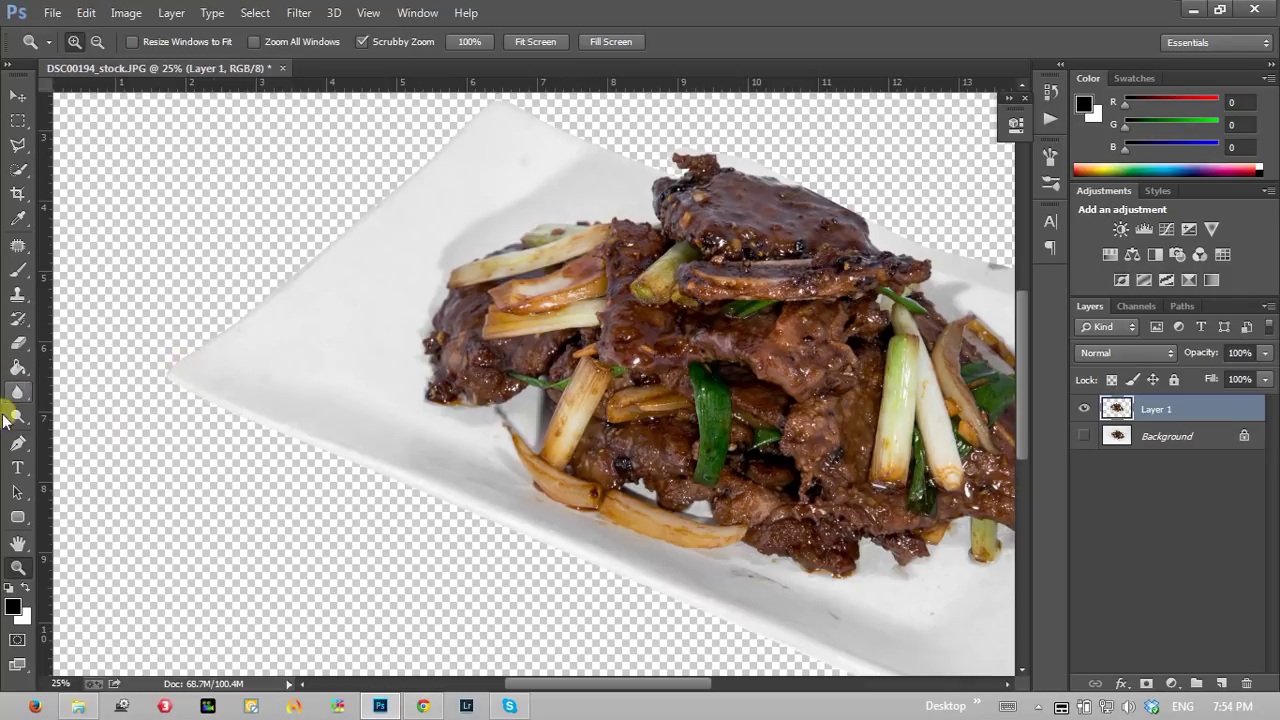
# Step: Trace a closed Pen path around the leftover patch beyond the plate's lower-right corner
pyautogui.click(17, 443)
pyautogui.scroll(-5, 713, 234)
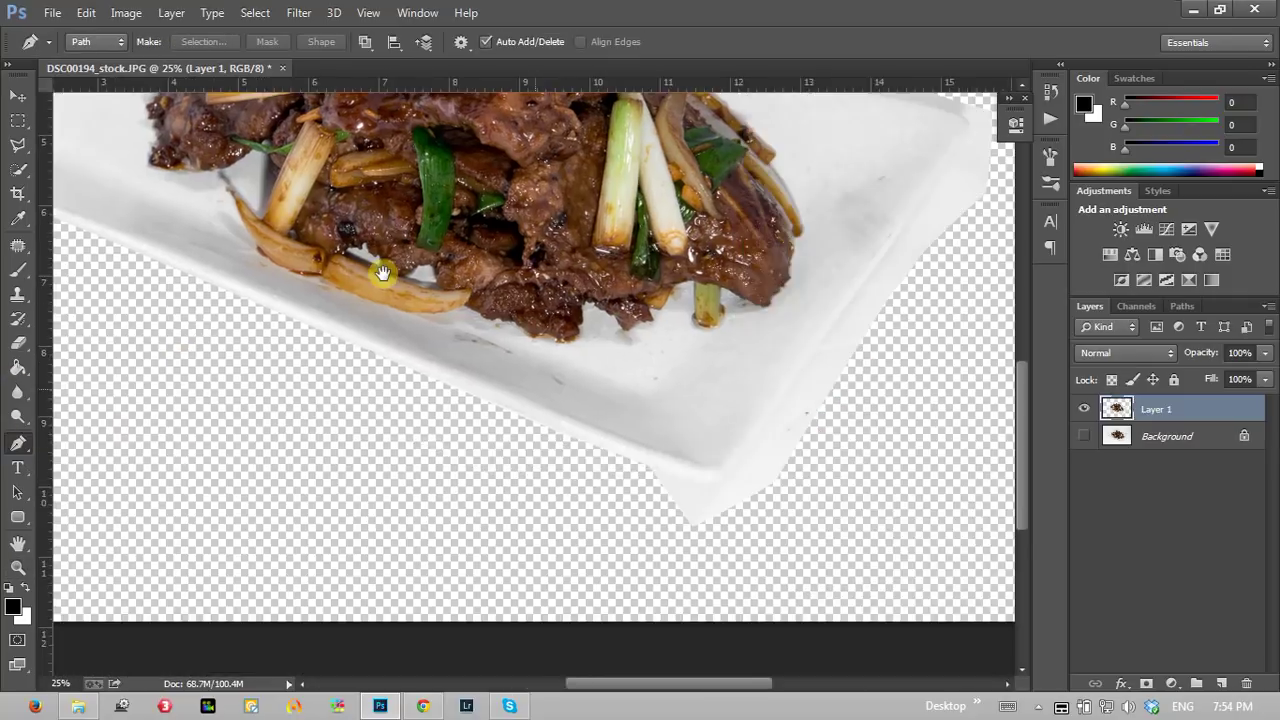
pyautogui.hscroll(5, 708, 280)
pyautogui.click(714, 287)
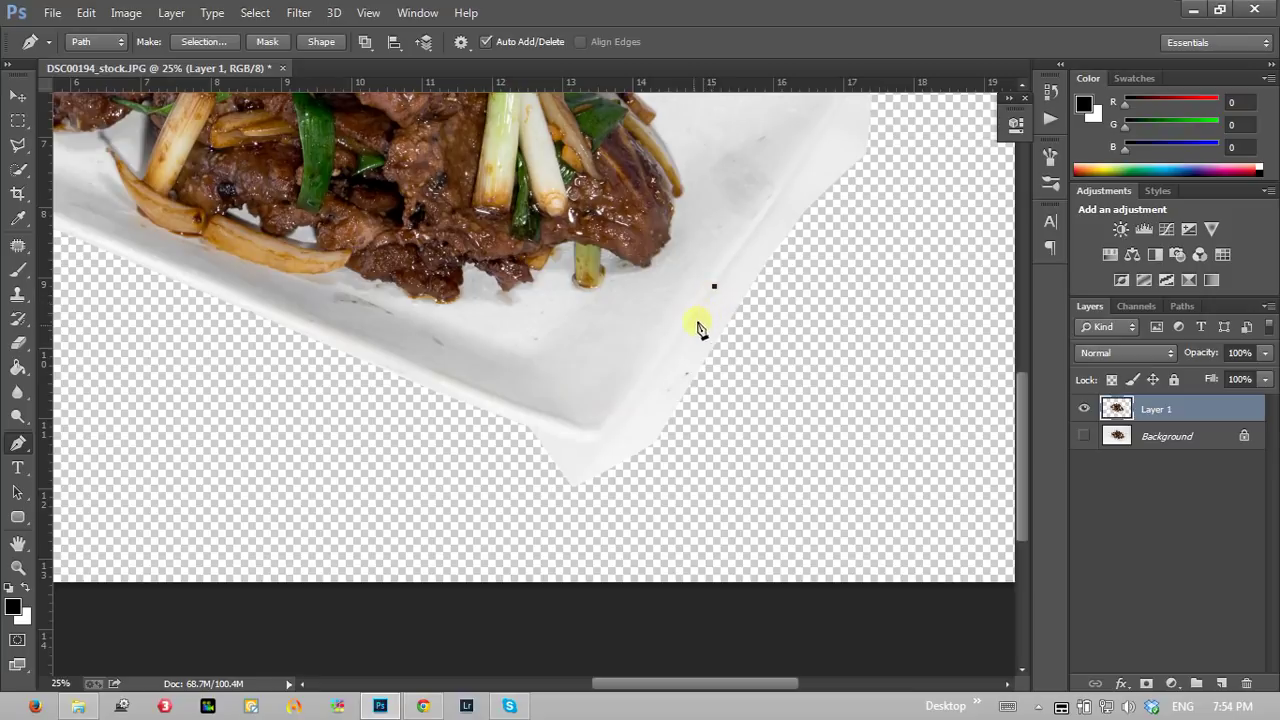
pyautogui.click(636, 399)
pyautogui.click(637, 487)
pyautogui.click(722, 447)
pyautogui.click(757, 361)
pyautogui.click(772, 300)
pyautogui.click(715, 288)
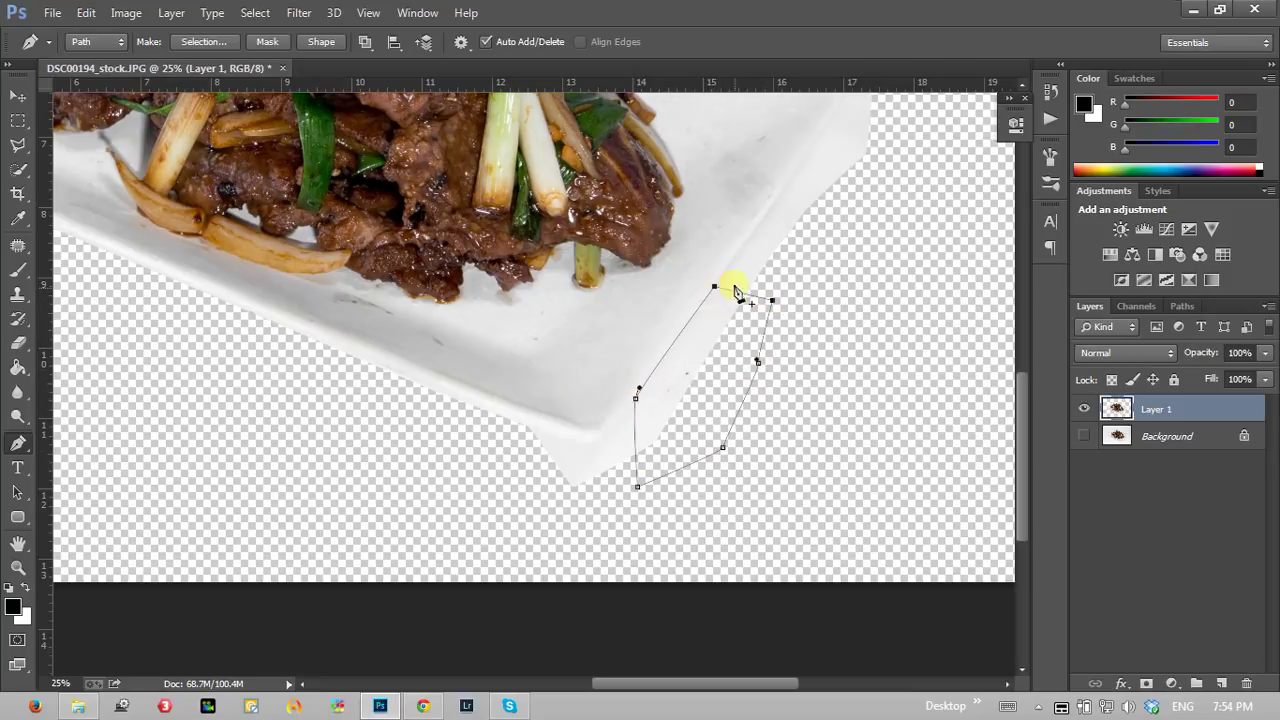
# Step: Make the path a selection with 0 feather, clear it, and select the Background layer
pyautogui.rightClick(726, 341)
pyautogui.rightClick(698, 347)
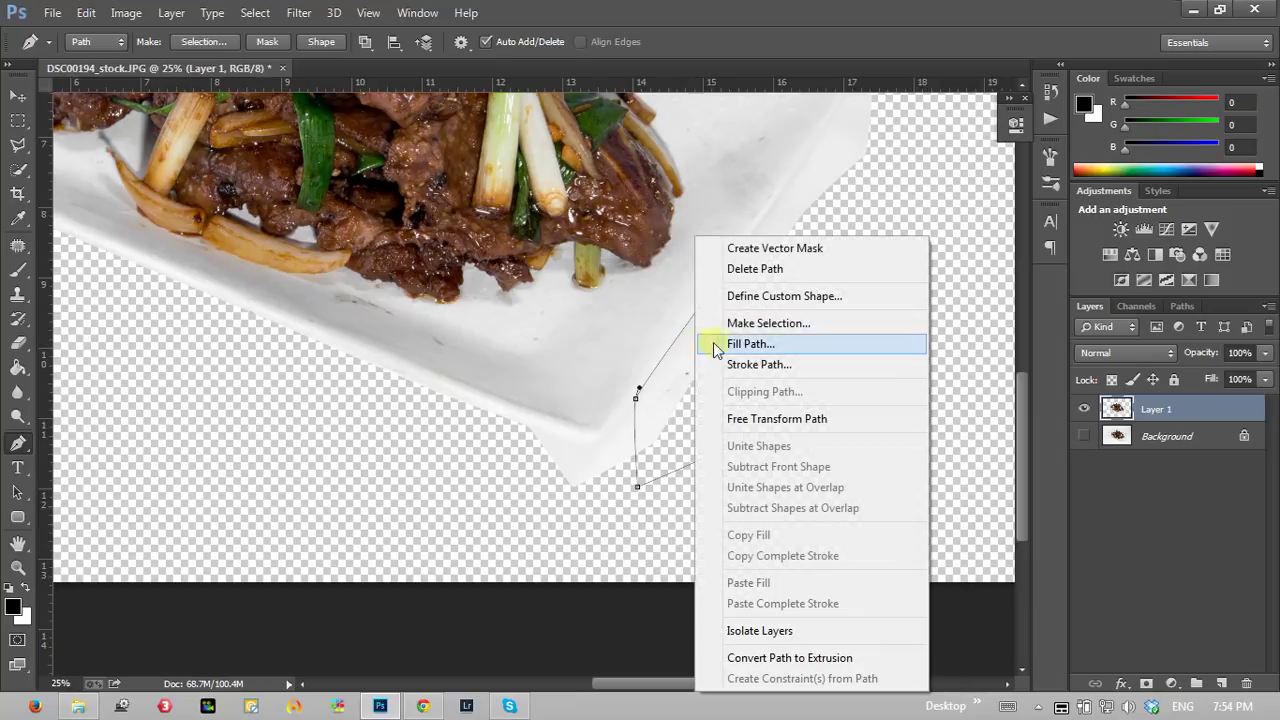
pyautogui.click(712, 323)
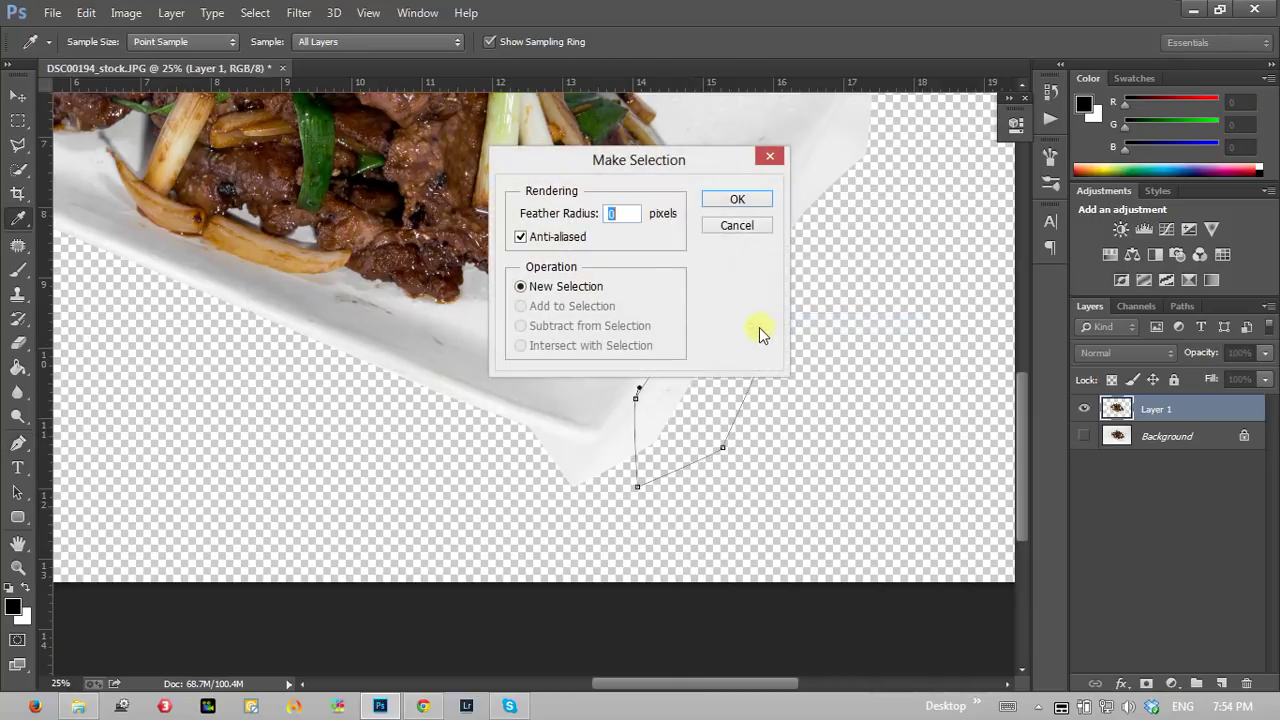
pyautogui.click(727, 202)
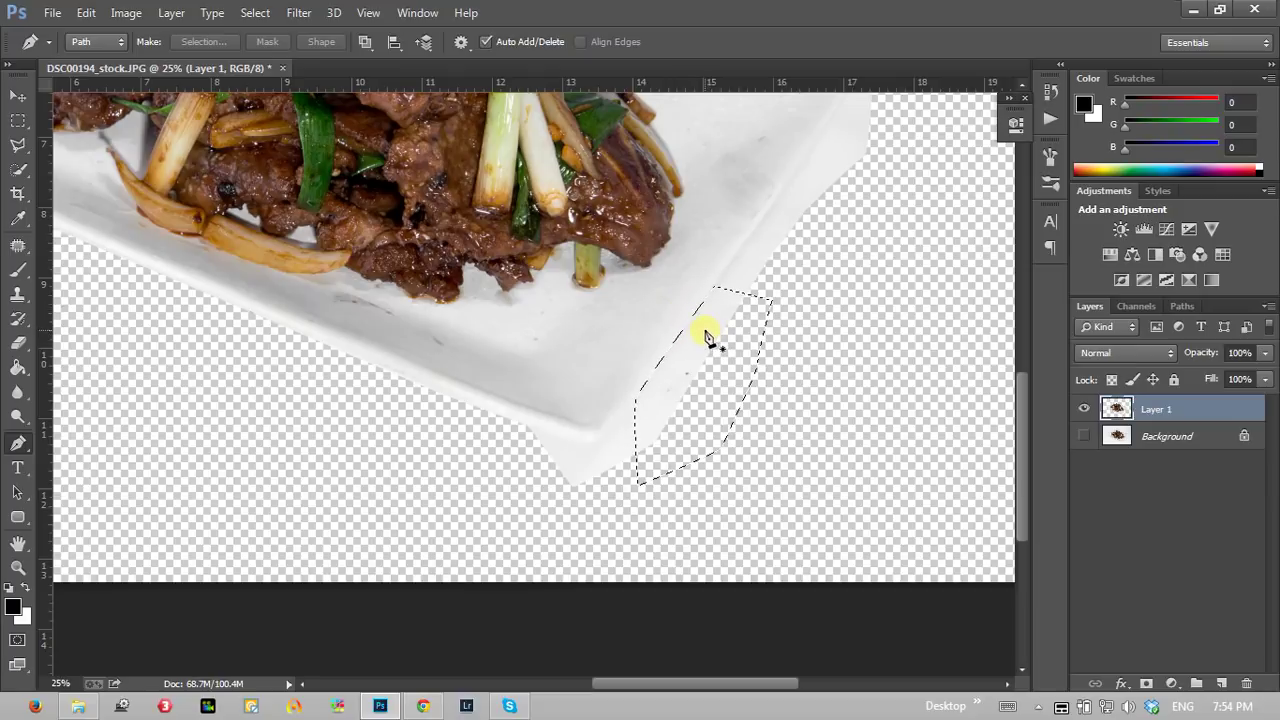
pyautogui.click(18, 120)
pyautogui.click(218, 241)
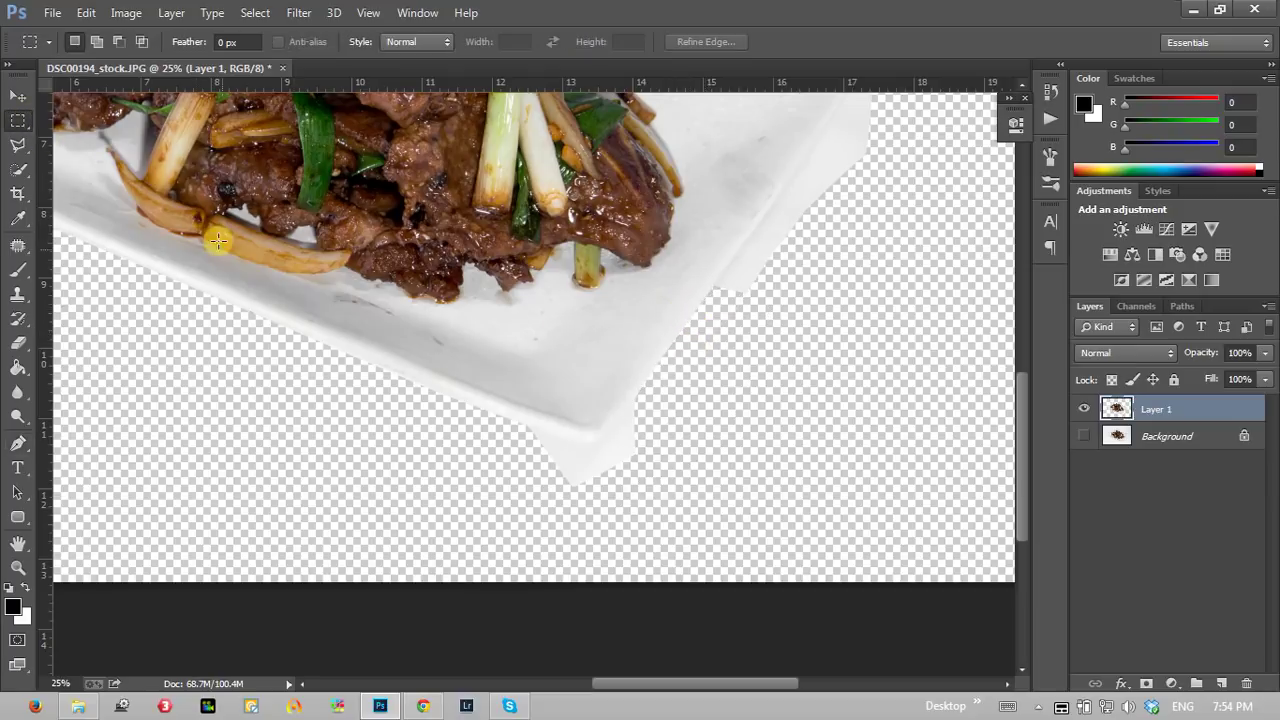
pyautogui.moveTo(540, 187); pyautogui.dragTo(443, 440)
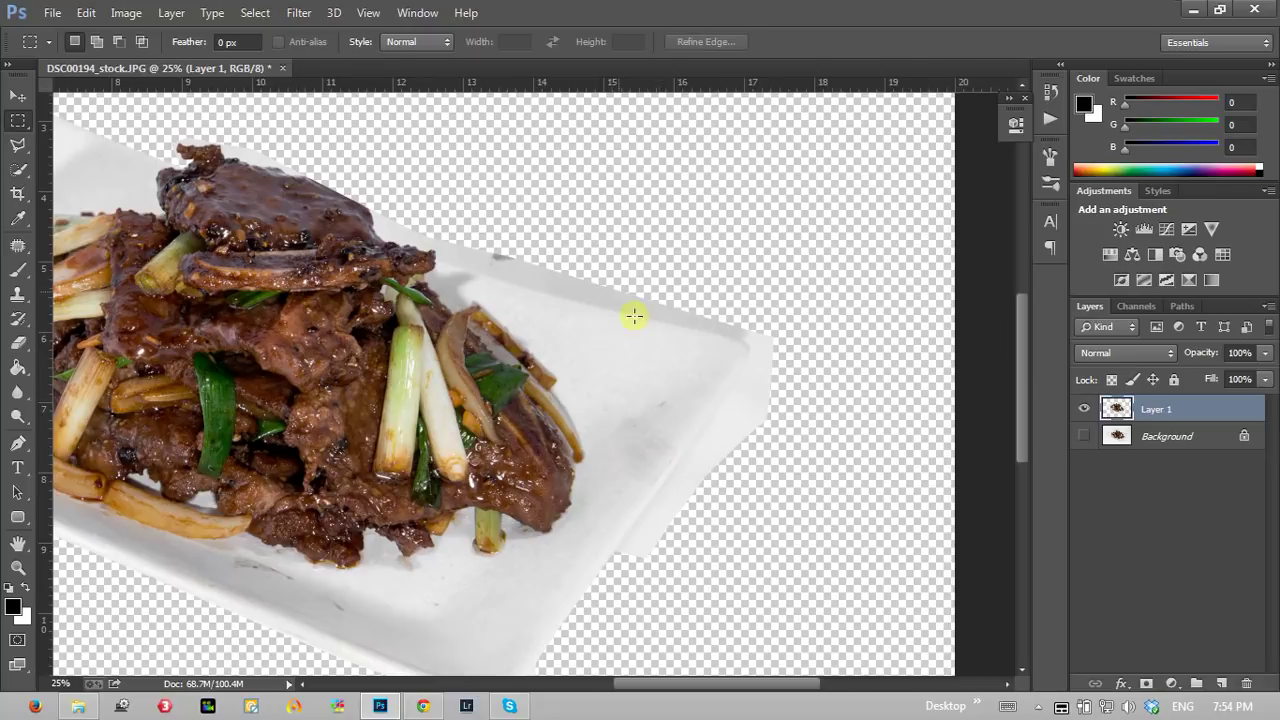
pyautogui.moveTo(174, 396); pyautogui.dragTo(493, 325)
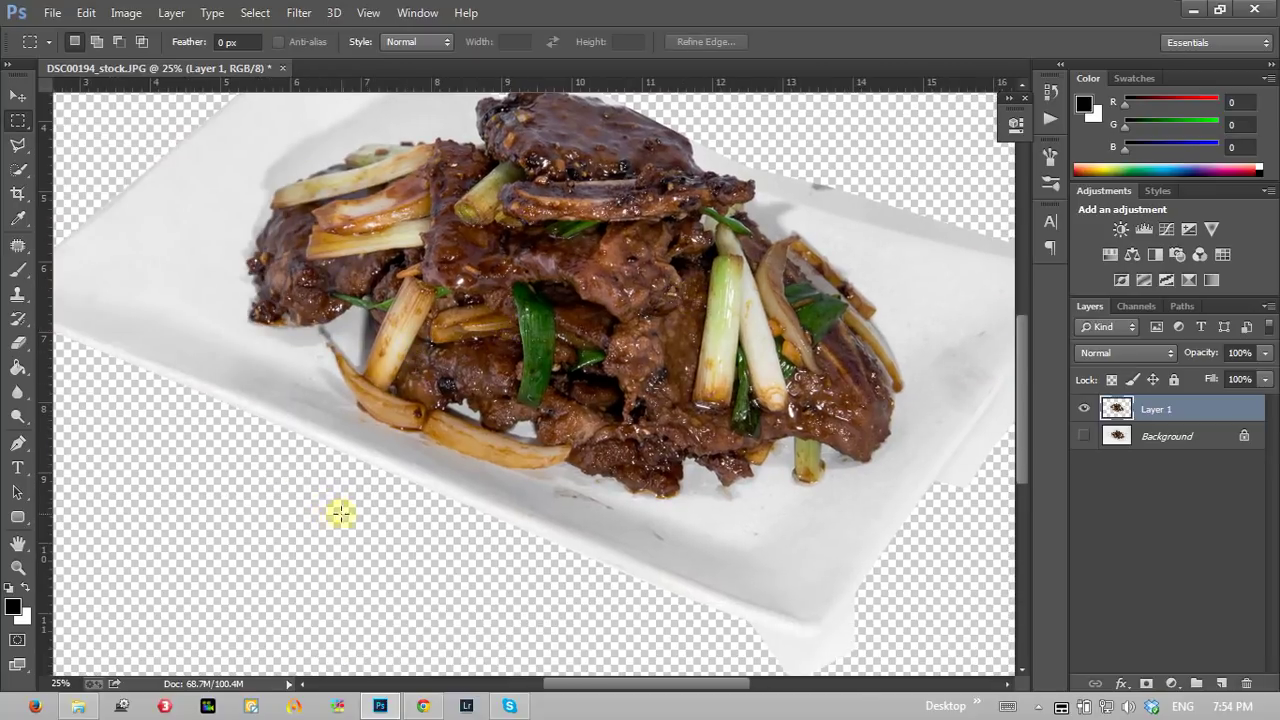
pyautogui.click(1140, 436)
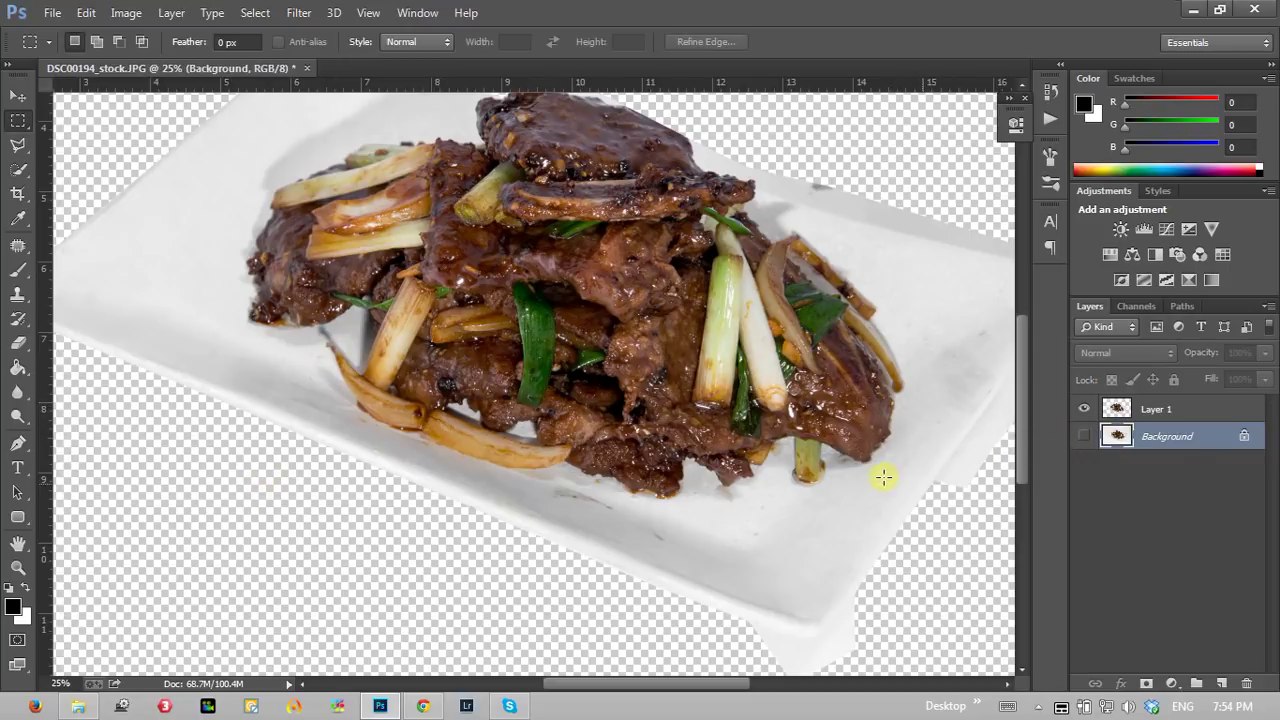
# Step: Create Layer 2 above Background and fill it with white using the Paint Bucket
pyautogui.hotkey('ctrl', 'shift', 'n')
pyautogui.press('Return')
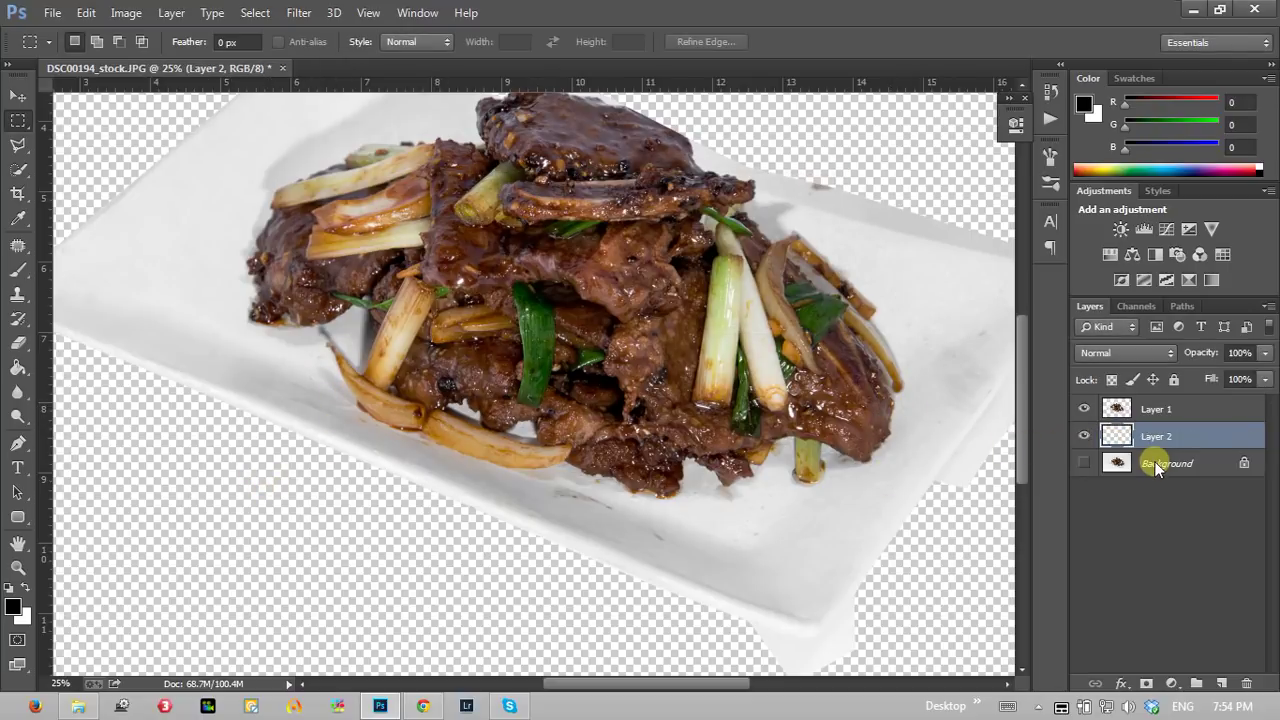
pyautogui.click(18, 390)
pyautogui.click(18, 368)
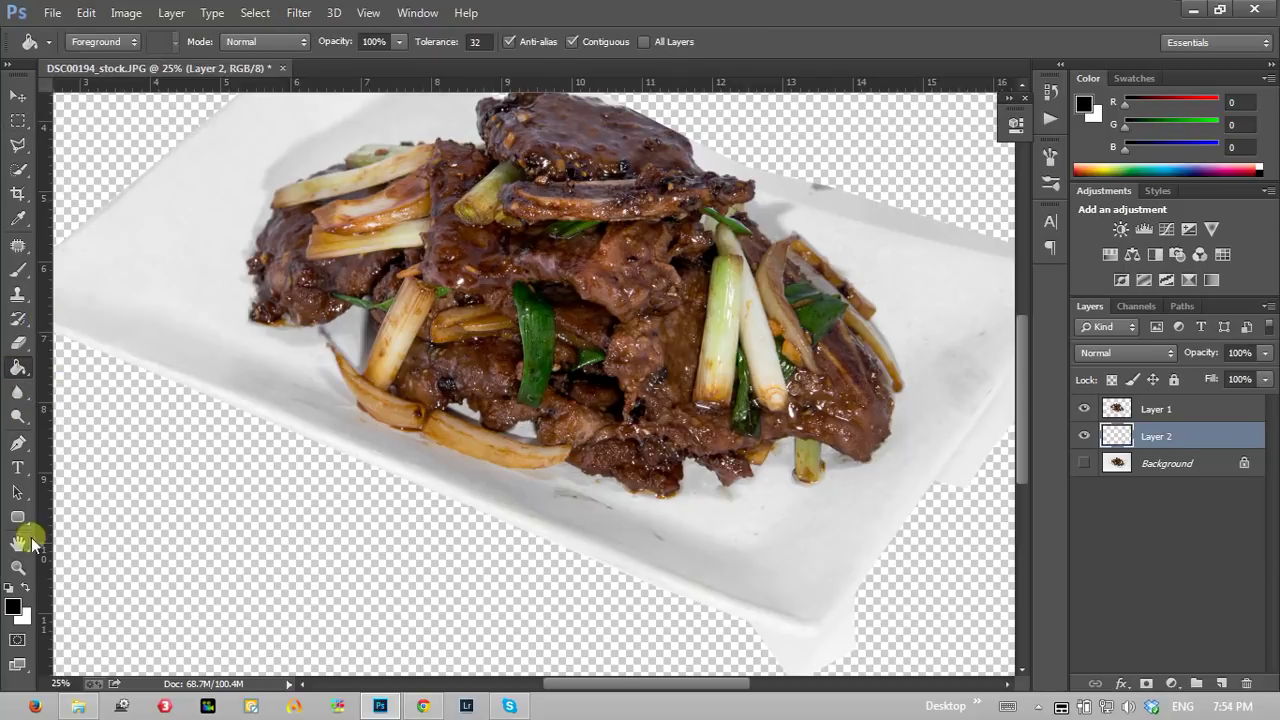
pyautogui.click(25, 588)
pyautogui.click(160, 520)
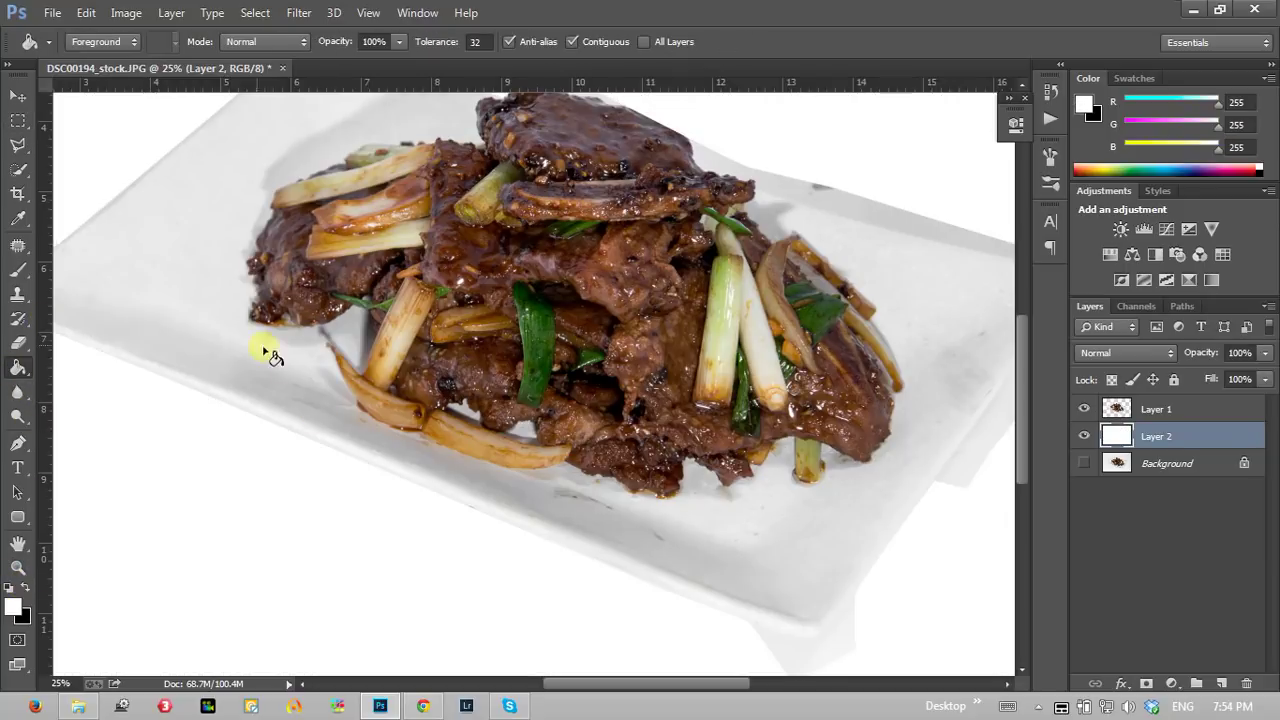
pyautogui.moveTo(266, 349); pyautogui.dragTo(416, 442)
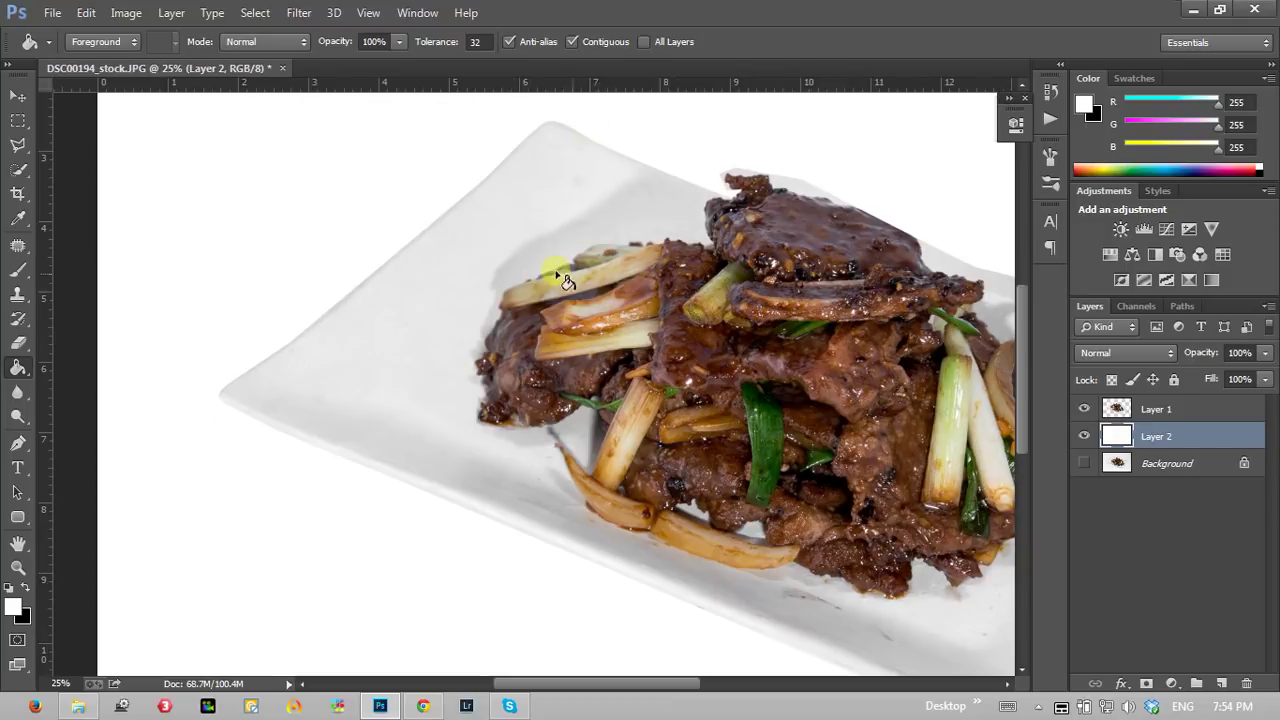
pyautogui.moveTo(478, 284); pyautogui.dragTo(467, 322)
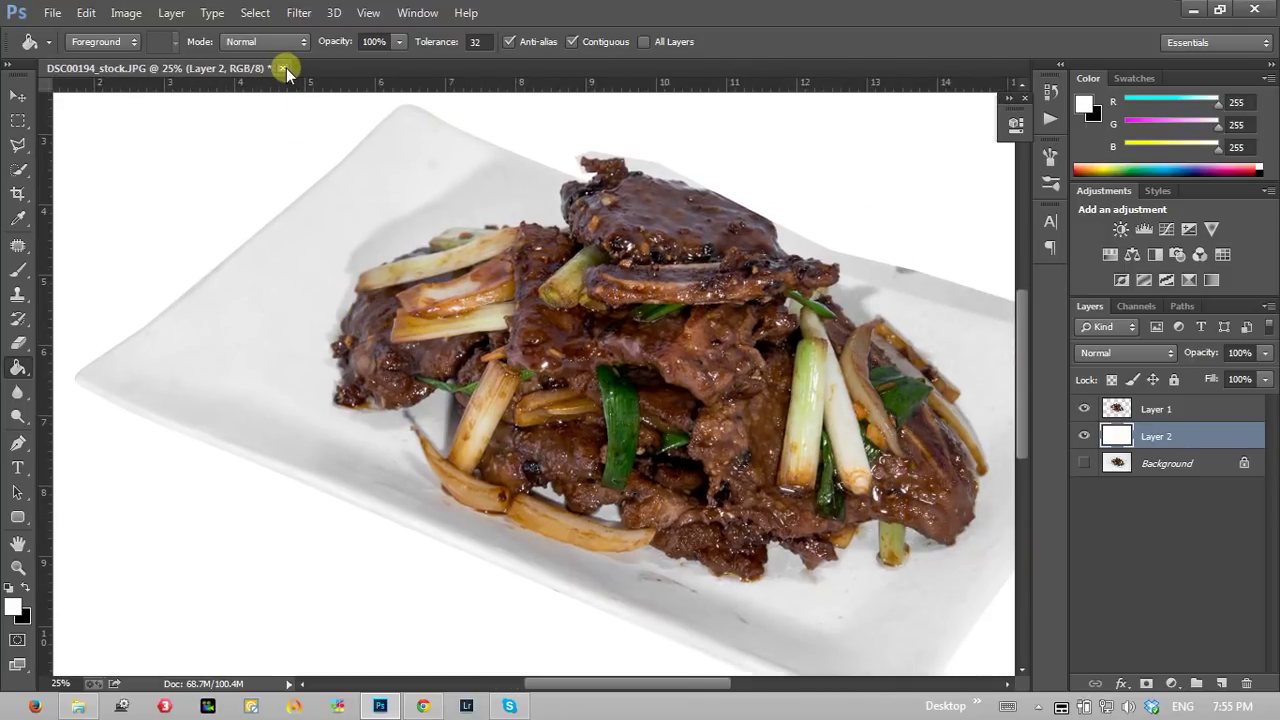
# Step: Close the dish without saving and drag Hair-Style-Wallpapers-11 from the stock folder into Photoshop
pyautogui.click(285, 70)
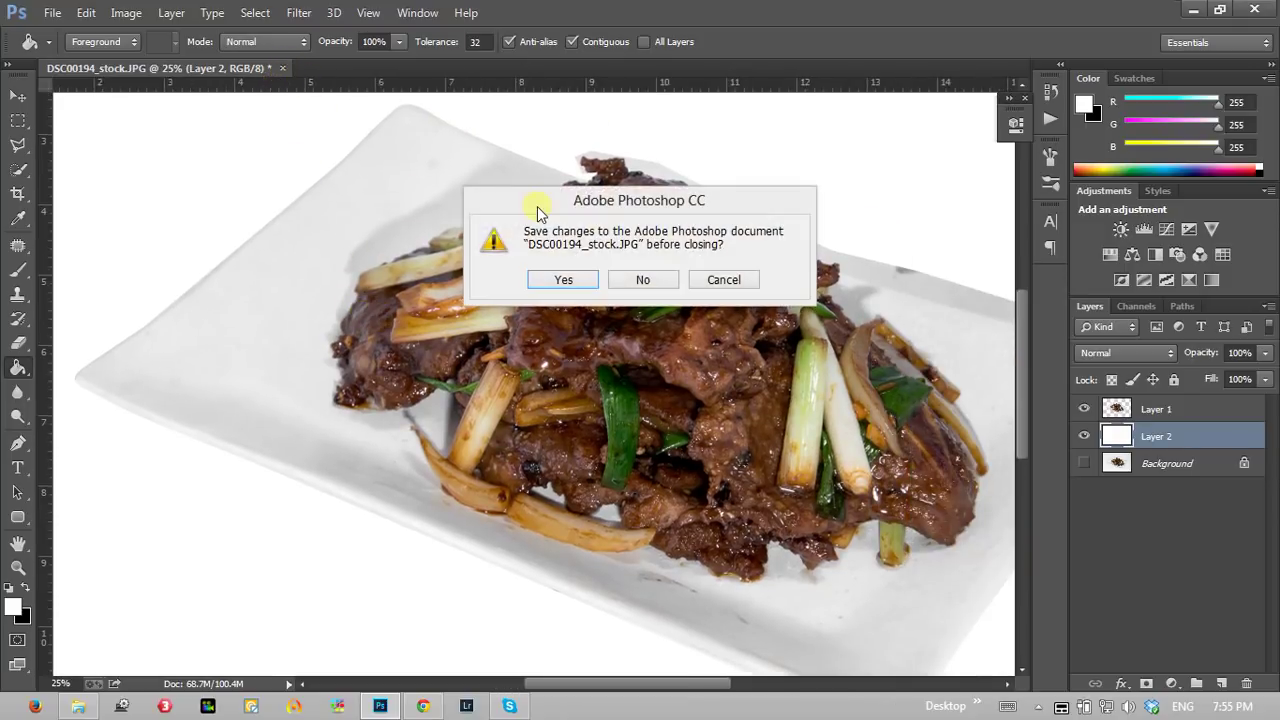
pyautogui.click(640, 282)
pyautogui.click(80, 705)
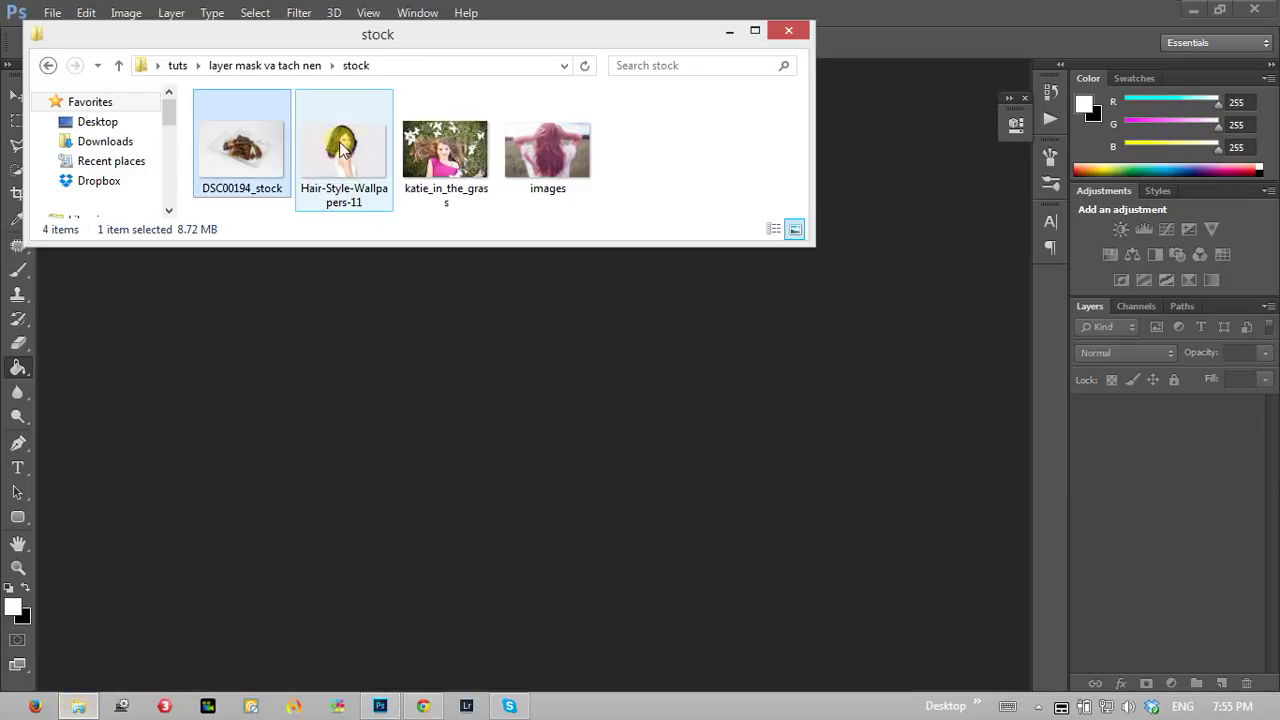
pyautogui.click(636, 152)
pyautogui.moveTo(349, 155); pyautogui.dragTo(563, 393)
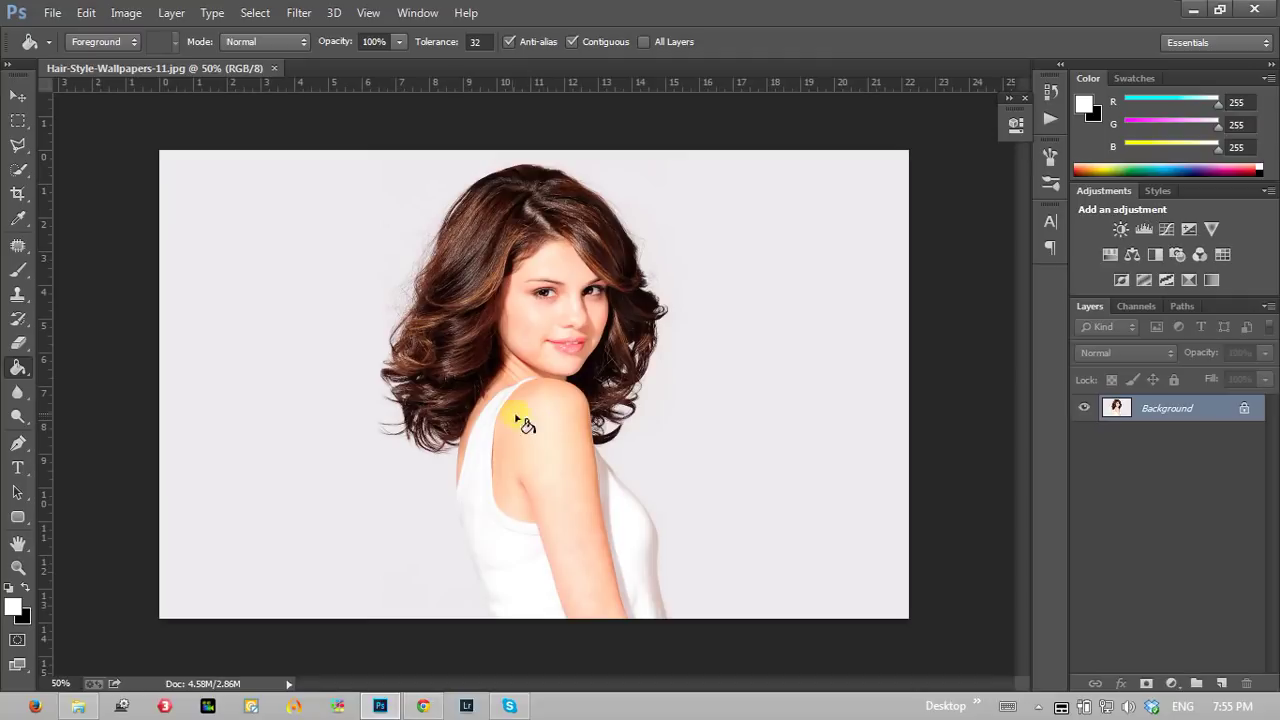
# Step: Zoom to 100% on the woman's shoulder and torso
pyautogui.click(18, 566)
pyautogui.click(504, 440)
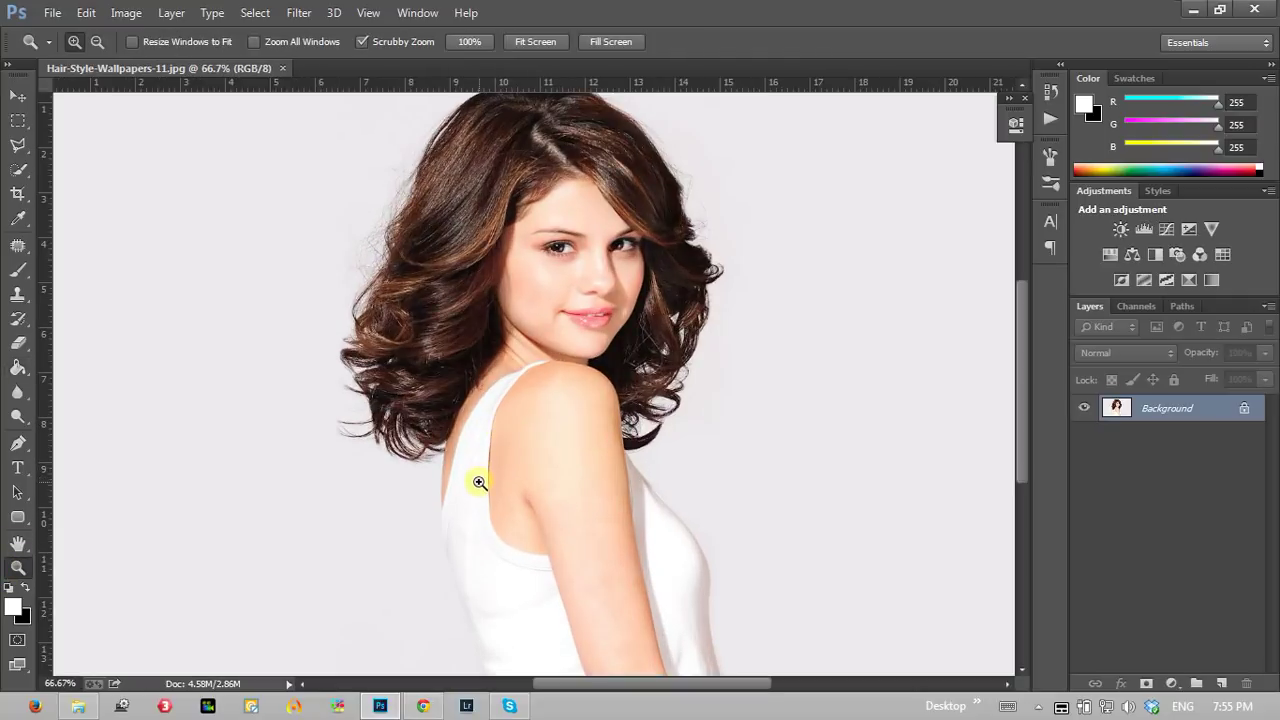
pyautogui.click(477, 477)
pyautogui.moveTo(474, 531); pyautogui.dragTo(405, 320)
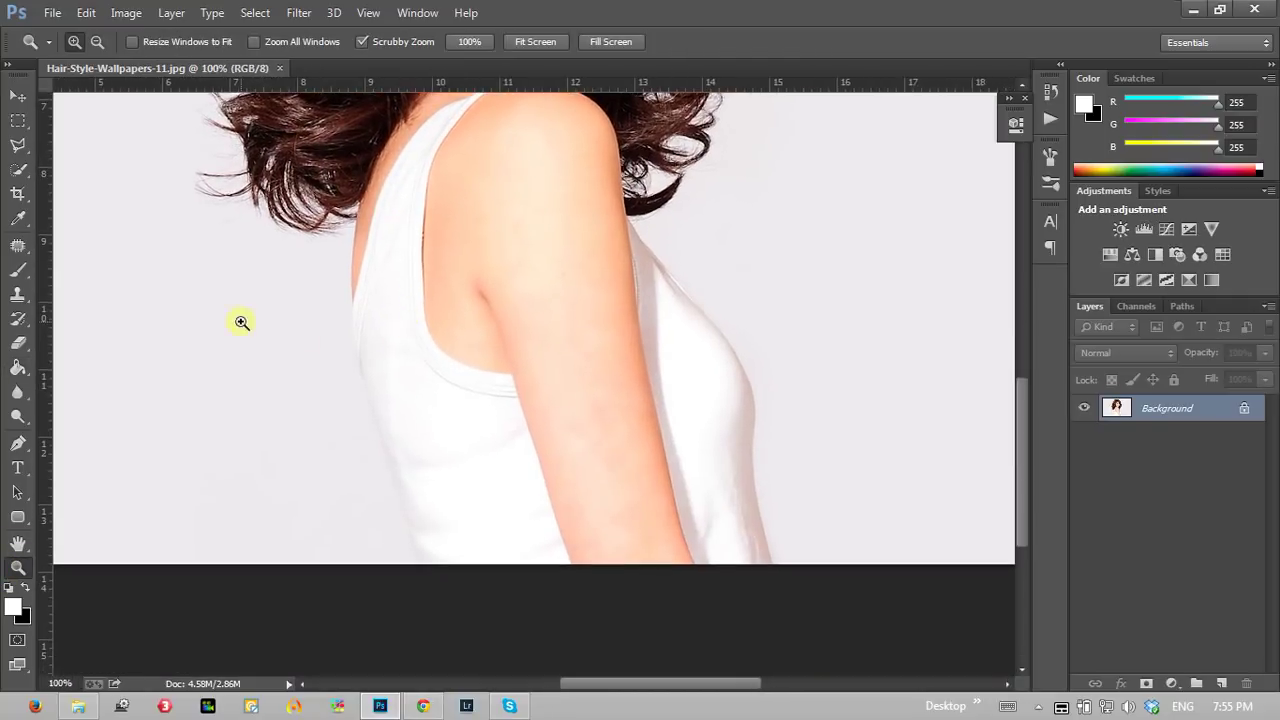
# Step: Finish a lasso selection on the canvas, then drop it and return to the lasso tools
pyautogui.click(18, 145)
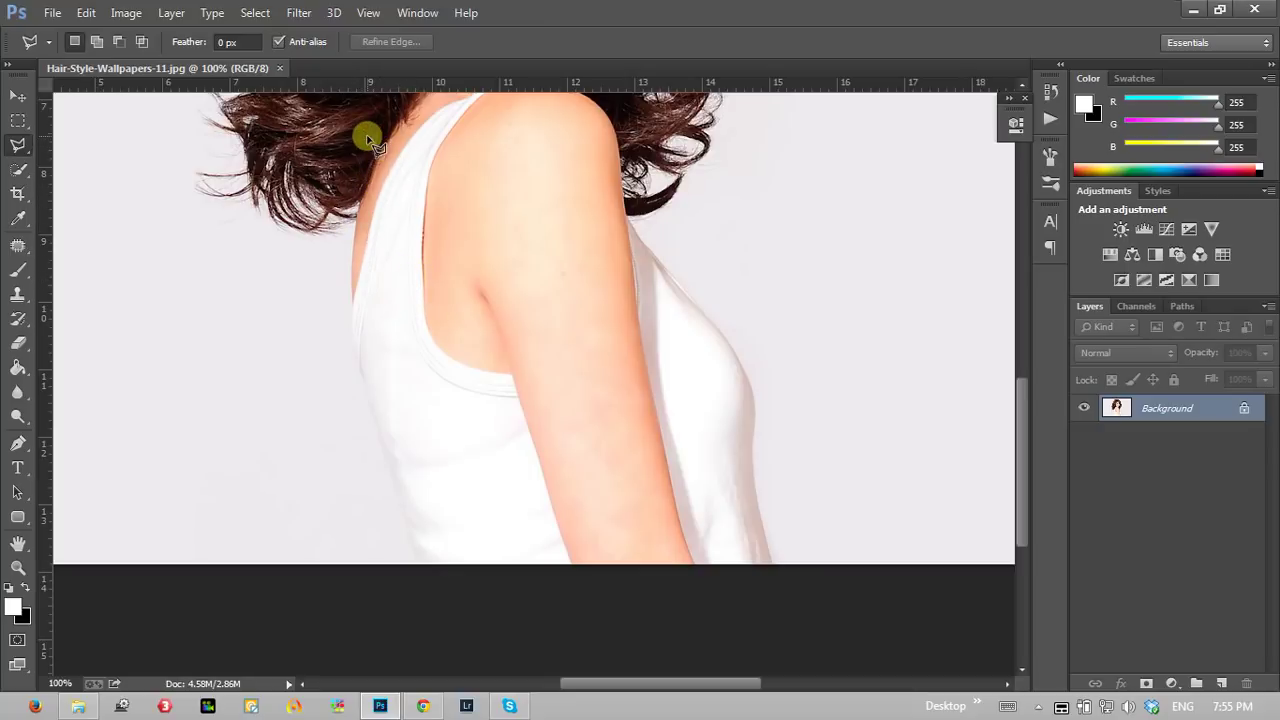
pyautogui.click(424, 706)
pyautogui.click(426, 707)
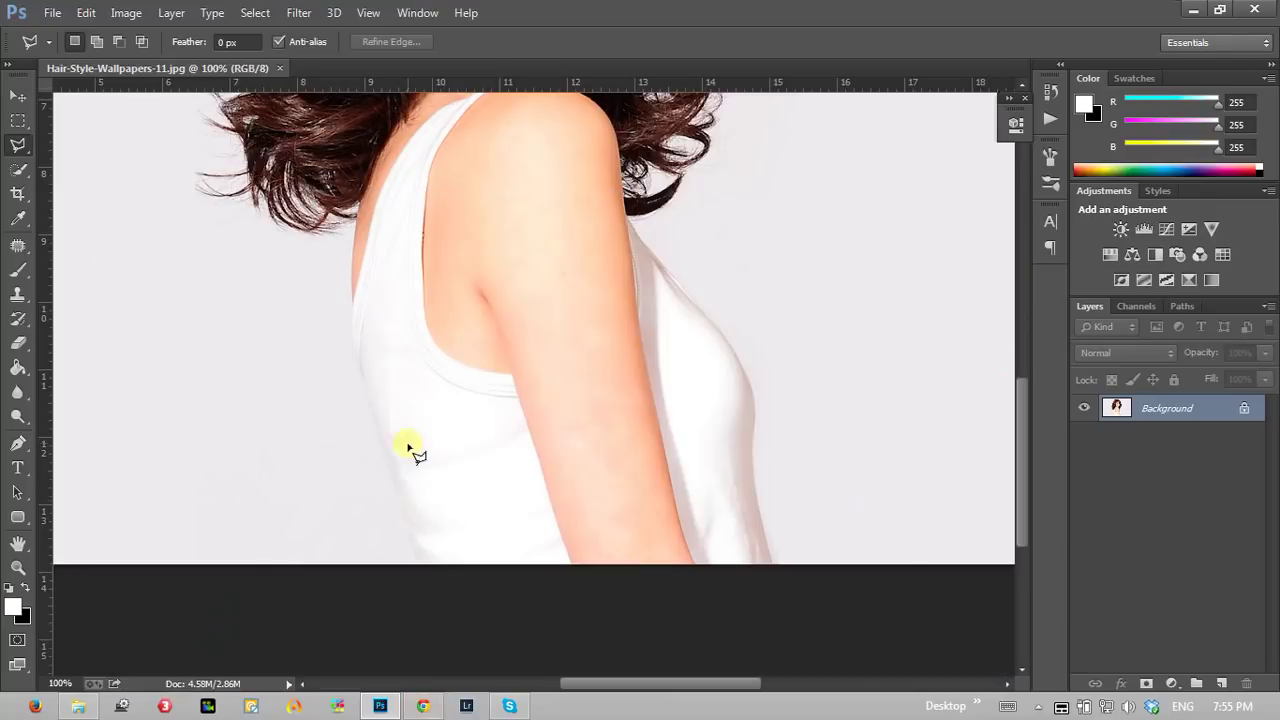
pyautogui.click(360, 207)
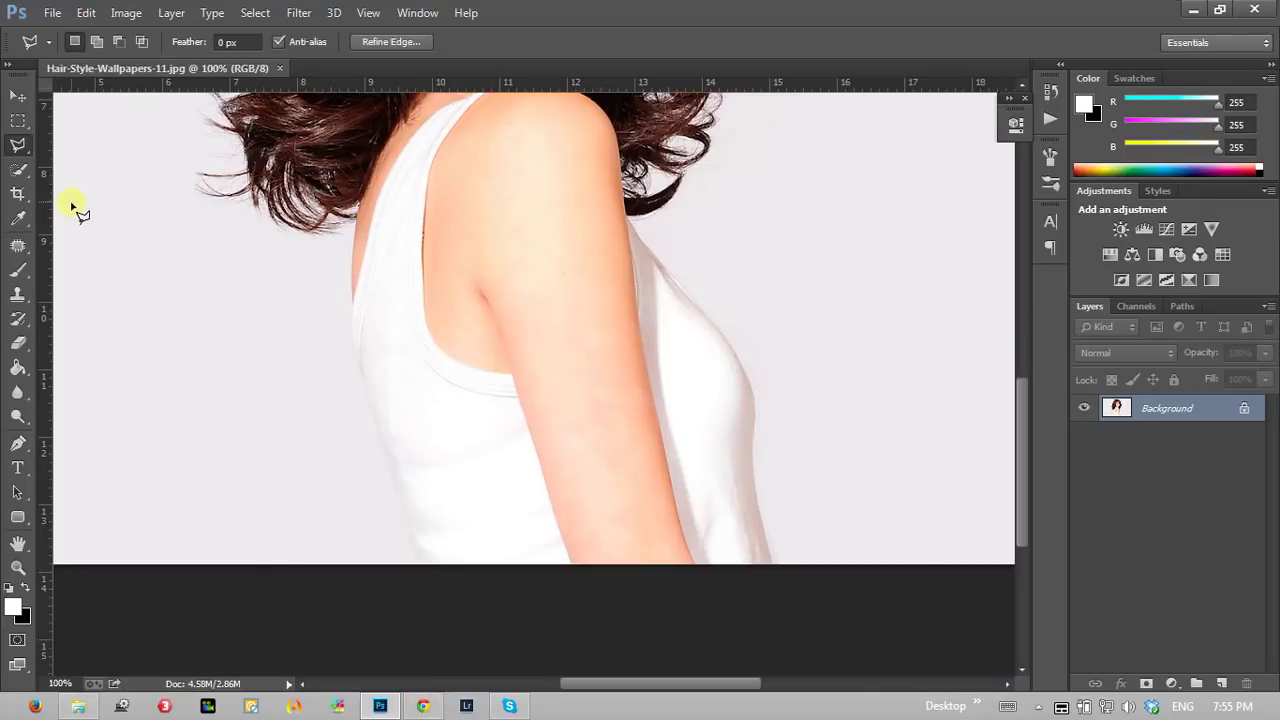
pyautogui.click(18, 120)
pyautogui.click(114, 166)
pyautogui.click(19, 150)
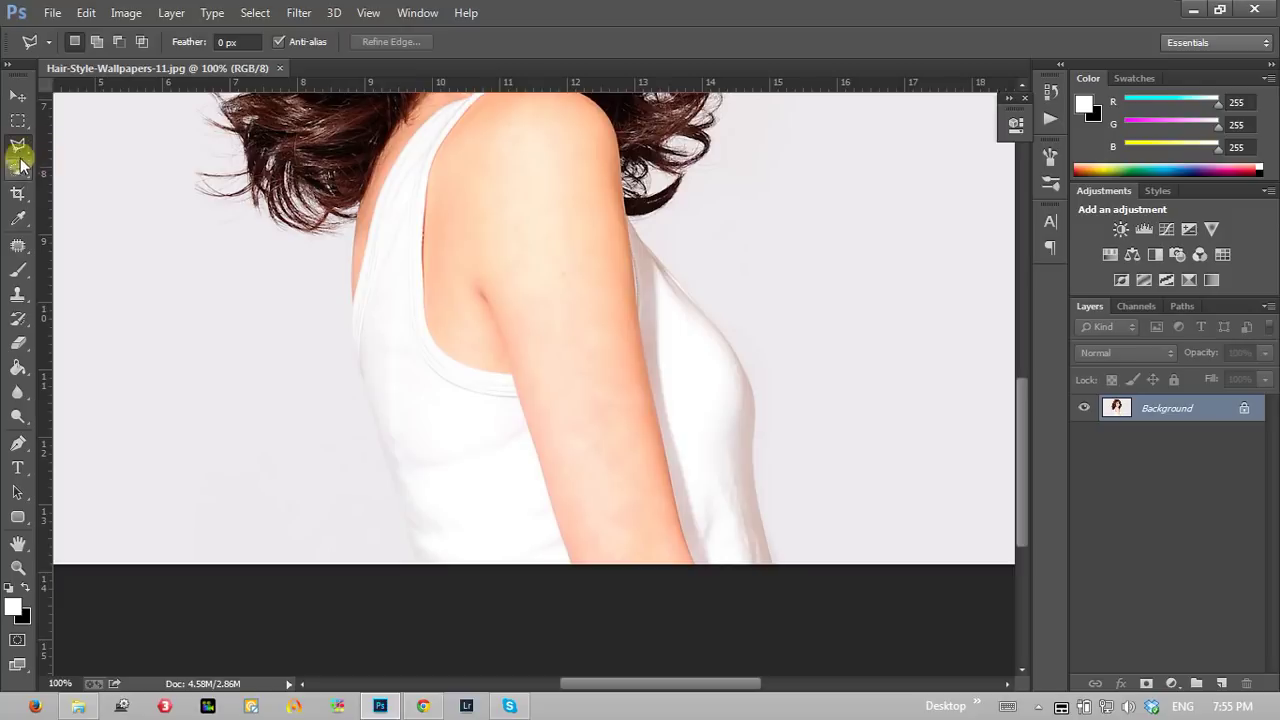
# Step: Trace a Magnetic Lasso selection down the shoulder strap edge
pyautogui.rightClick(14, 148)
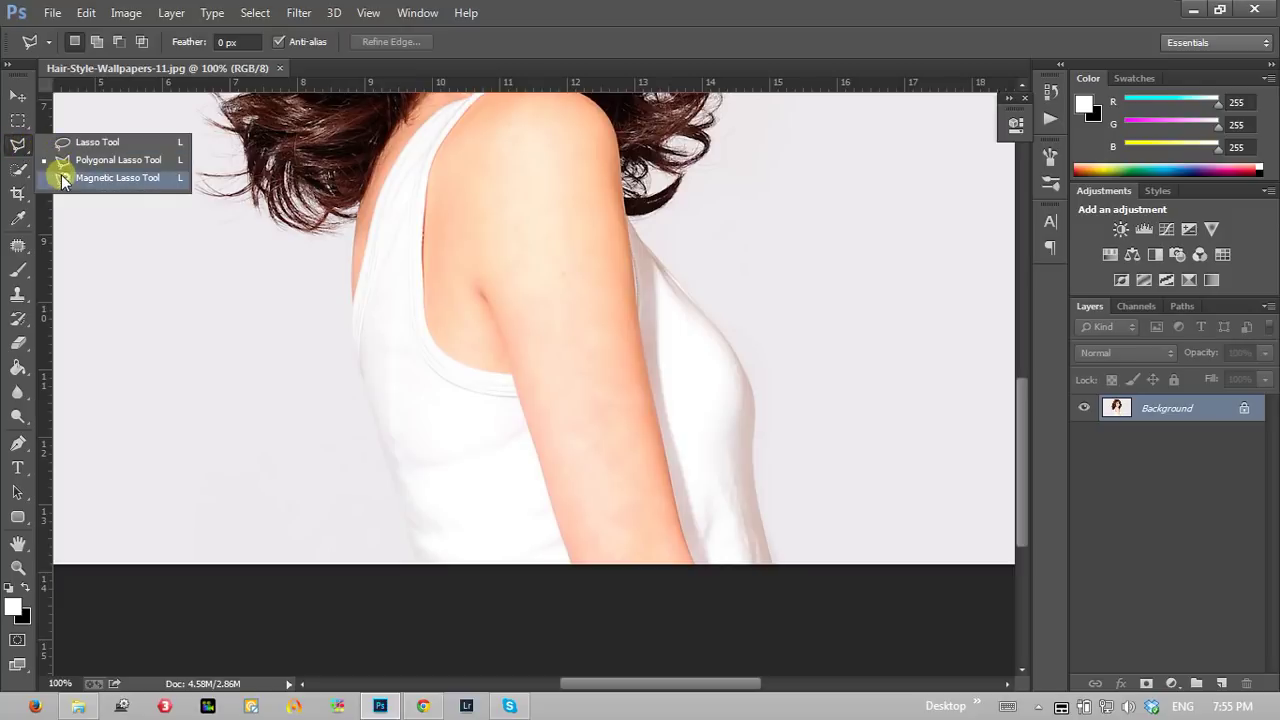
pyautogui.click(68, 180)
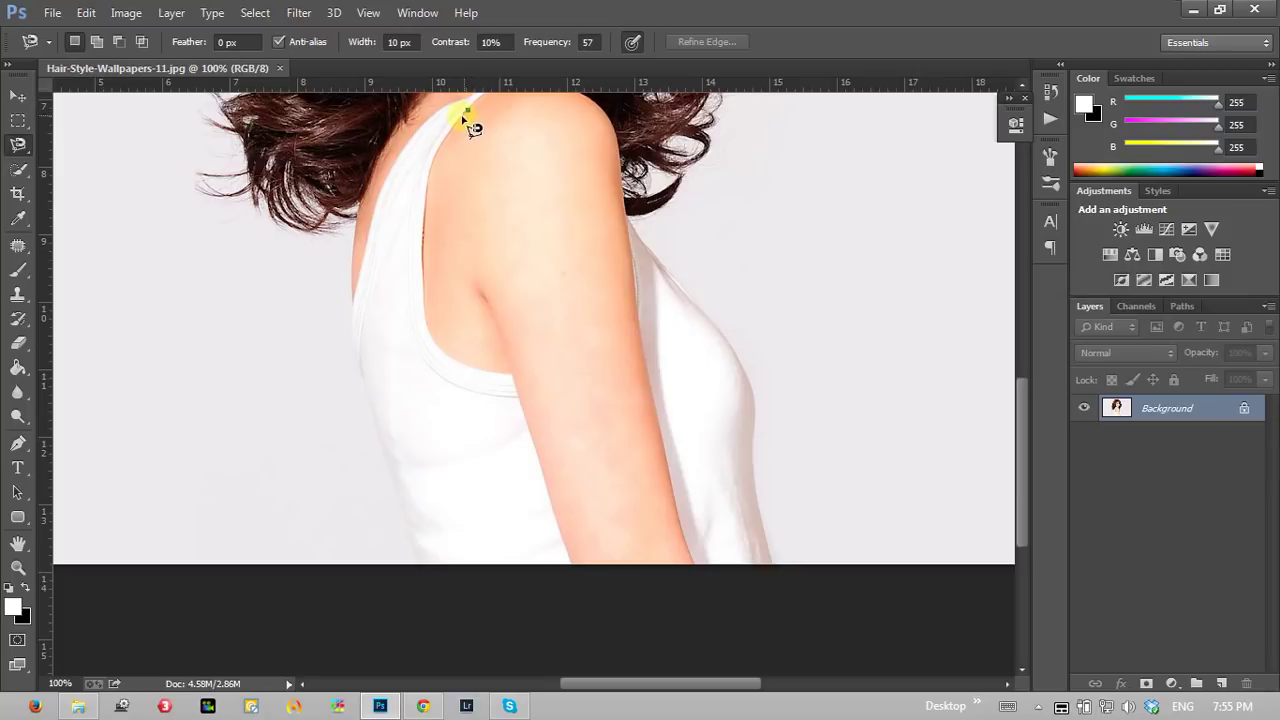
pyautogui.moveTo(425, 183); pyautogui.dragTo(427, 328)
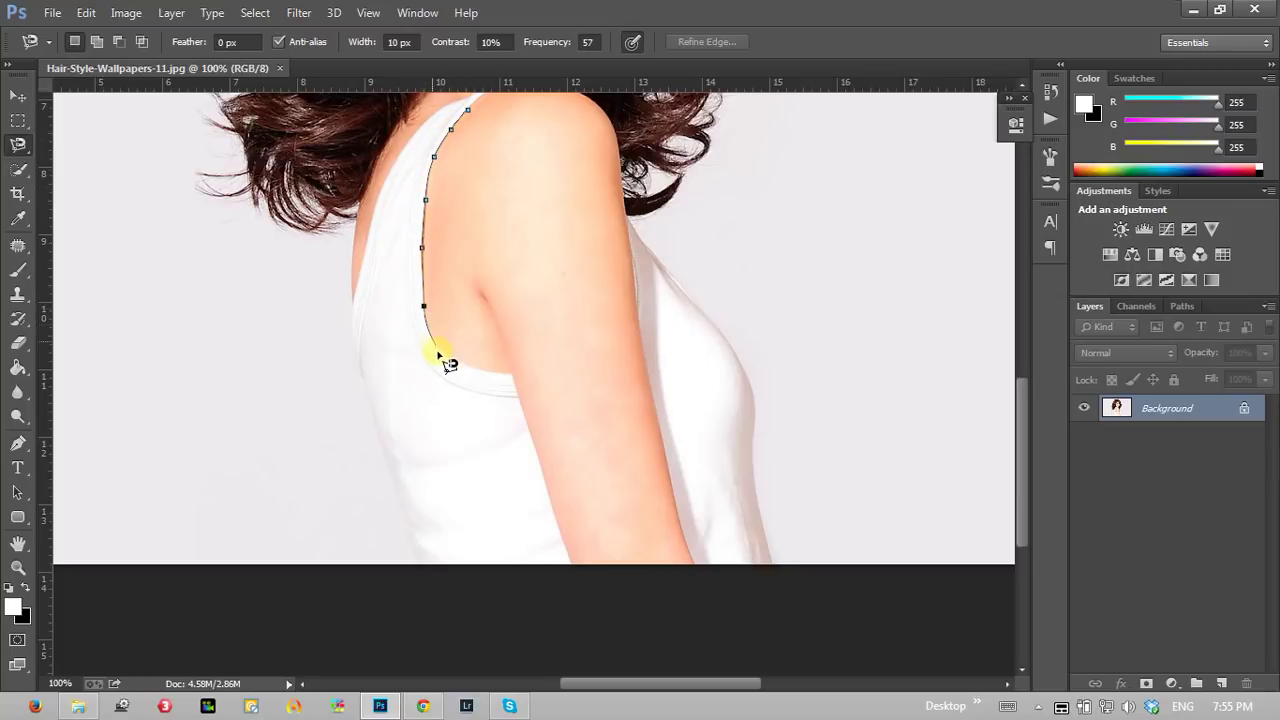
pyautogui.moveTo(488, 375)
pyautogui.mouseDown()
pyautogui.moveTo(23, 190)
pyautogui.moveTo(350, 270)
pyautogui.mouseUp()
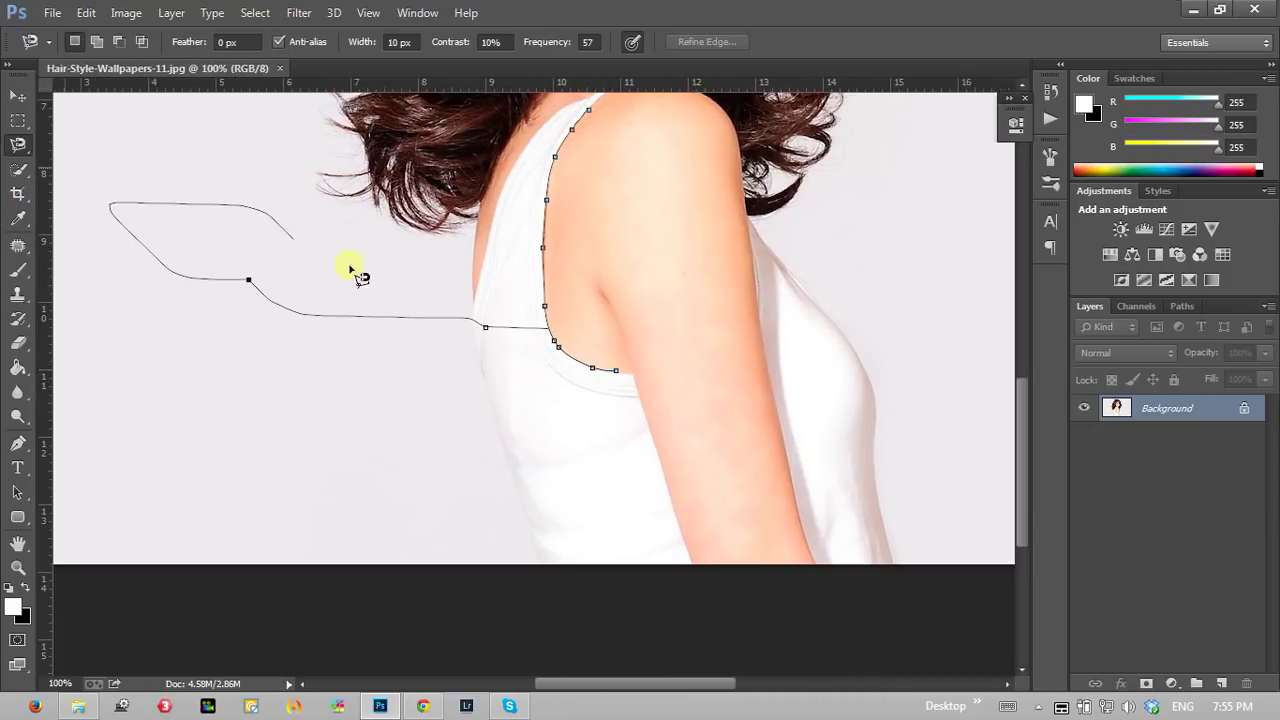
pyautogui.rightClick(20, 146)
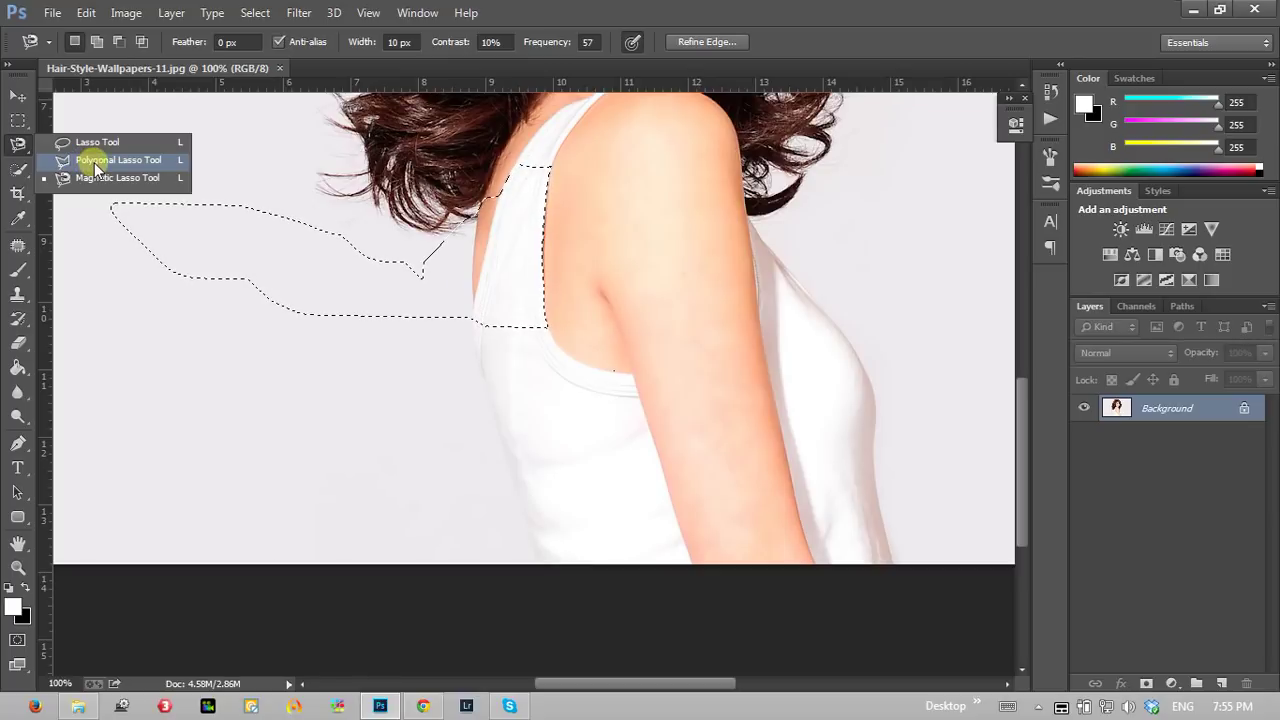
# Step: Outline an arm patch with the Polygonal Lasso, copy it to Layer 1, check it, then remove it
pyautogui.click(90, 162)
pyautogui.rightClick(18, 145)
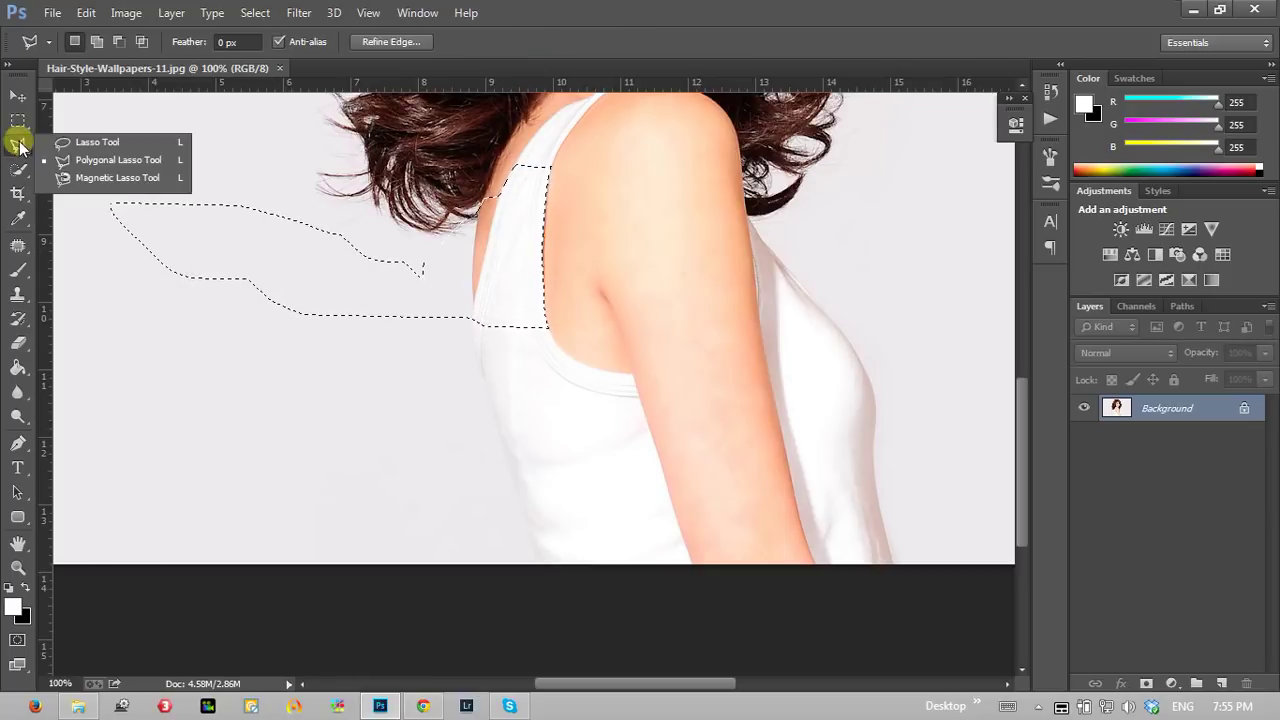
pyautogui.click(16, 142)
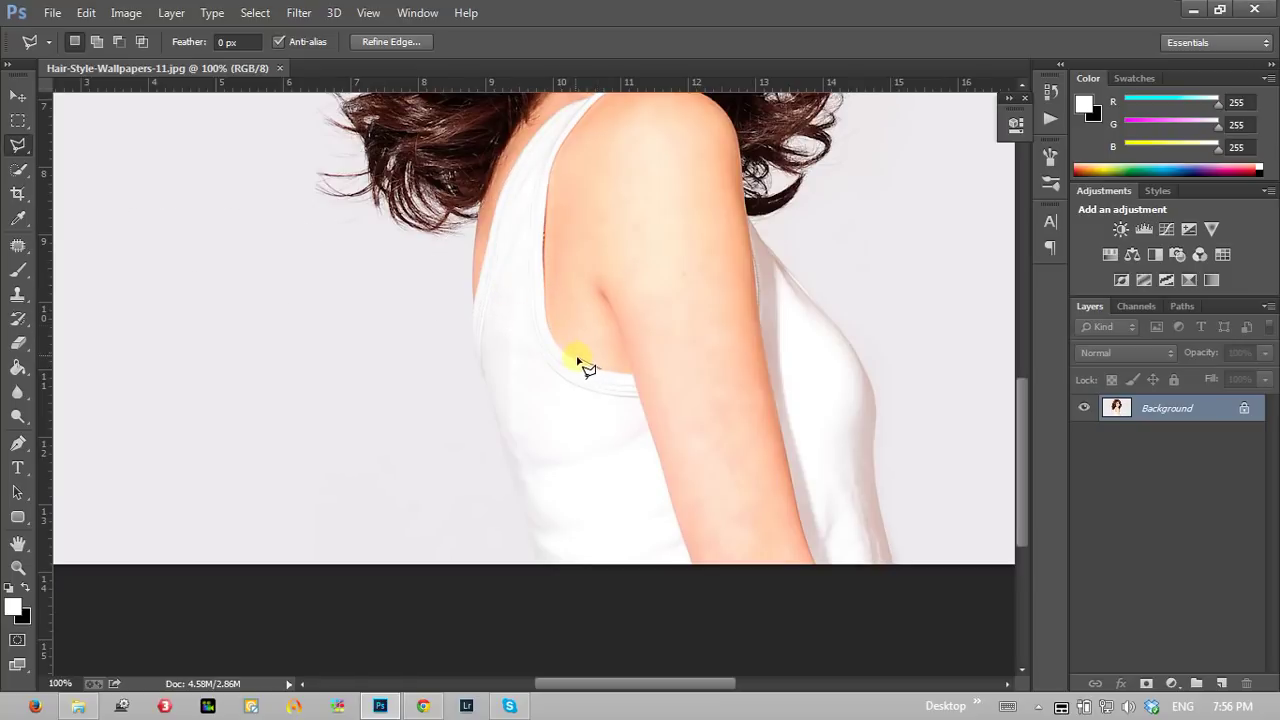
pyautogui.click(548, 297)
pyautogui.click(600, 368)
pyautogui.hotkey('ctrl', 'j')
pyautogui.keyDown('alt'); pyautogui.click(1085, 410); pyautogui.keyUp('alt')
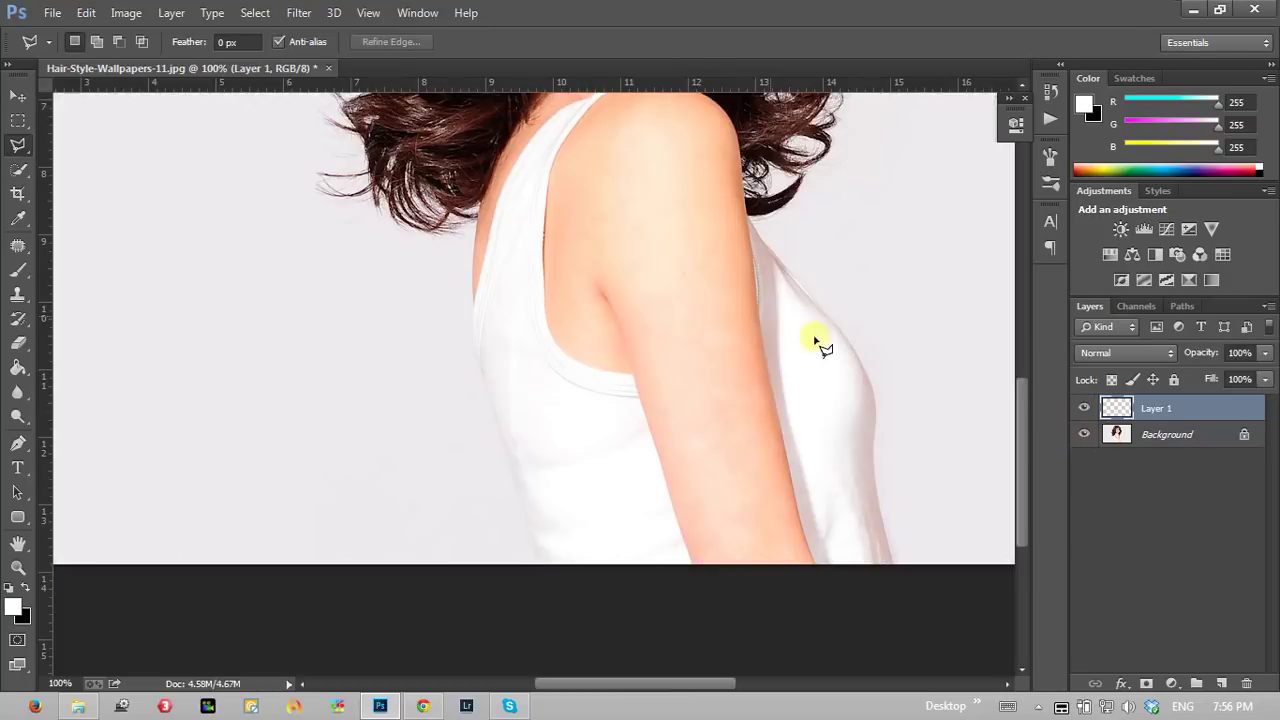
pyautogui.click(1084, 433)
pyautogui.hotkey('ctrl', 'e')
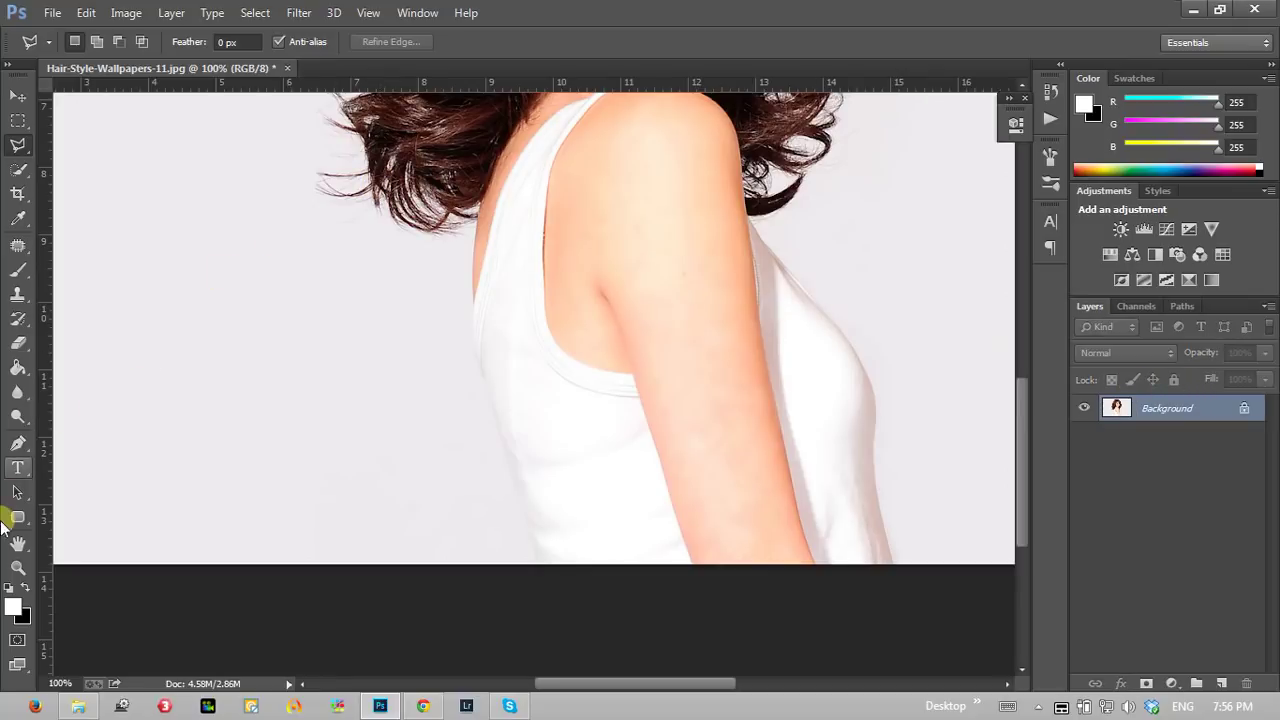
# Step: Fit the image on screen, zoom in slightly on the woman, and pick the Magic Wand
pyautogui.click(18, 567)
pyautogui.rightClick(295, 318)
pyautogui.click(310, 334)
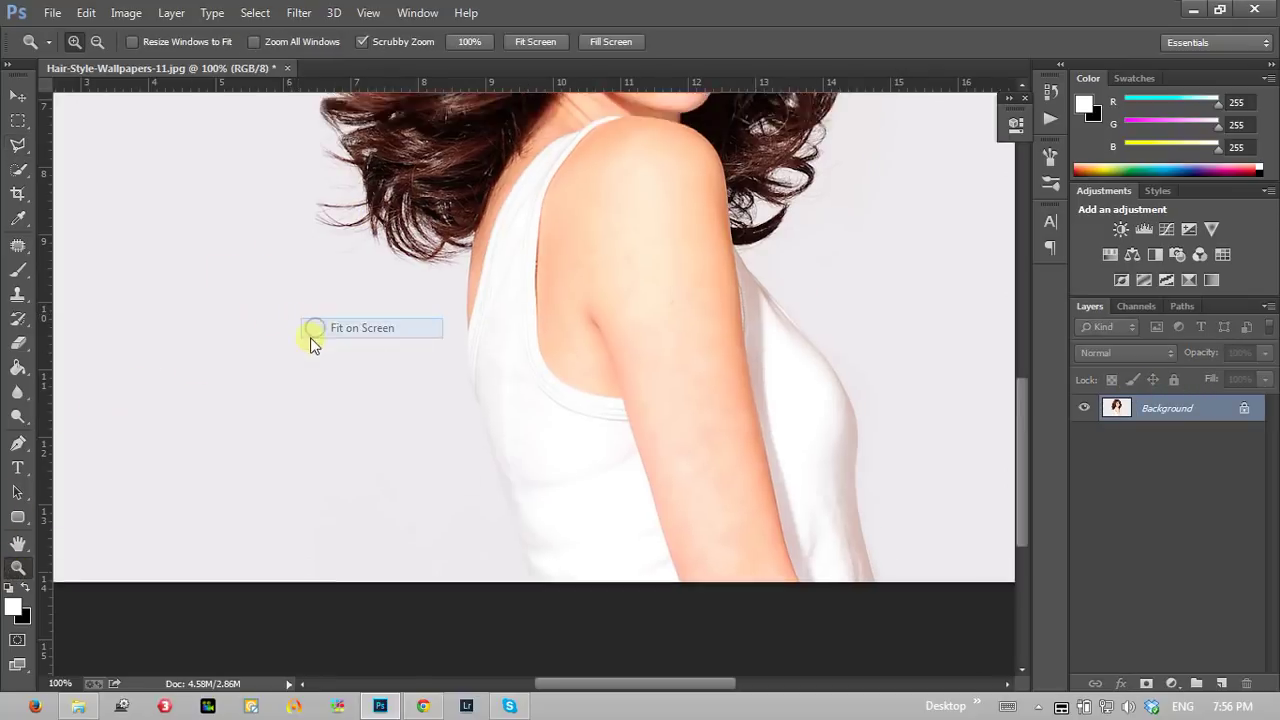
pyautogui.click(352, 505)
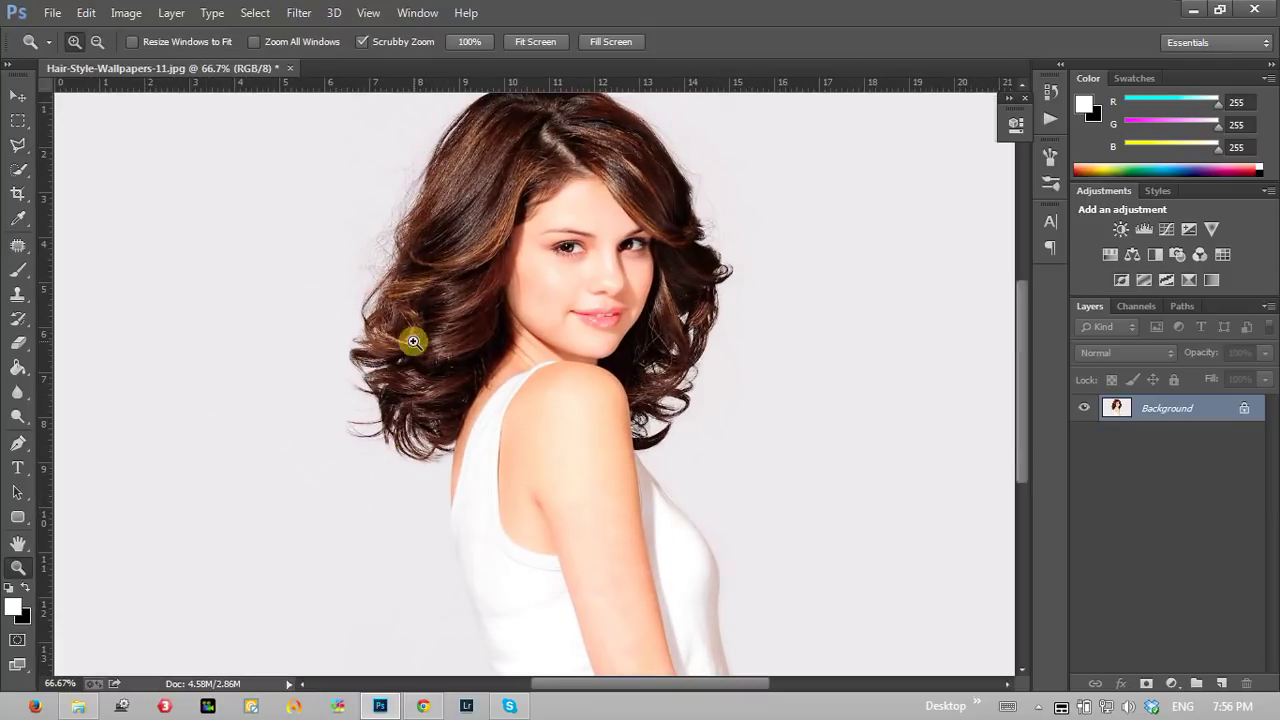
pyautogui.click(17, 172)
pyautogui.moveTo(15, 173); pyautogui.dragTo(91, 174)
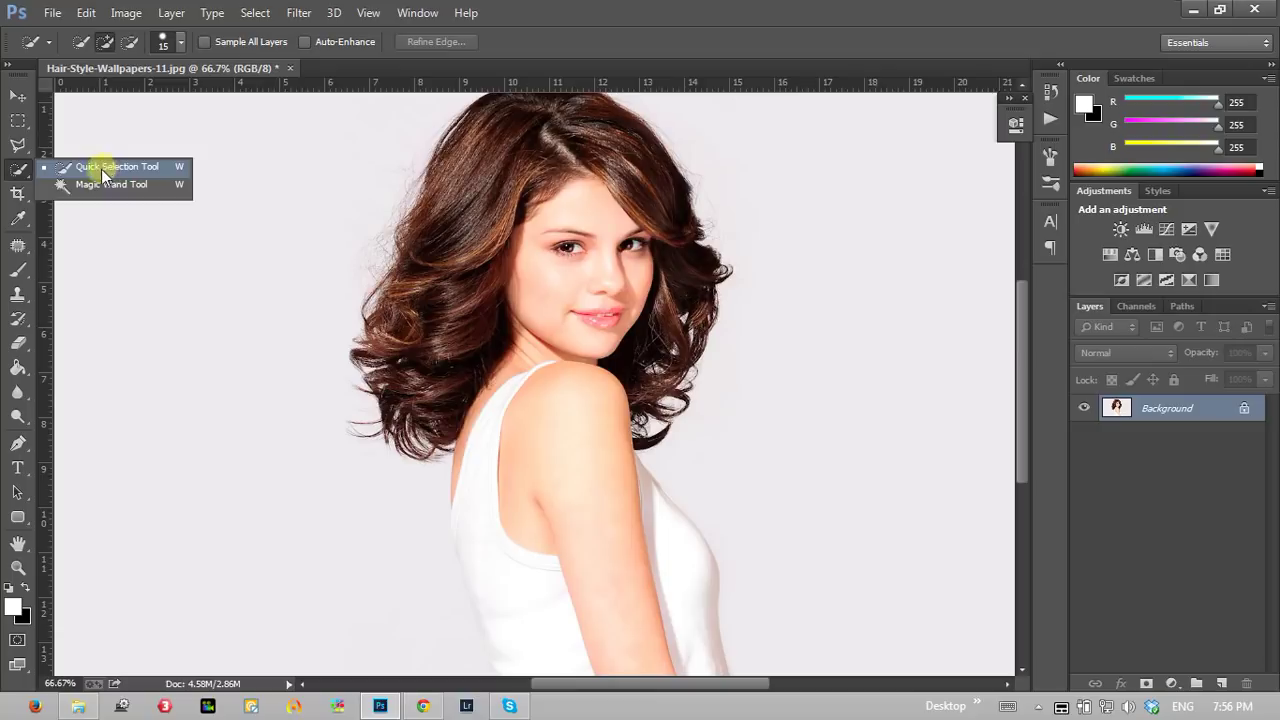
pyautogui.click(104, 174)
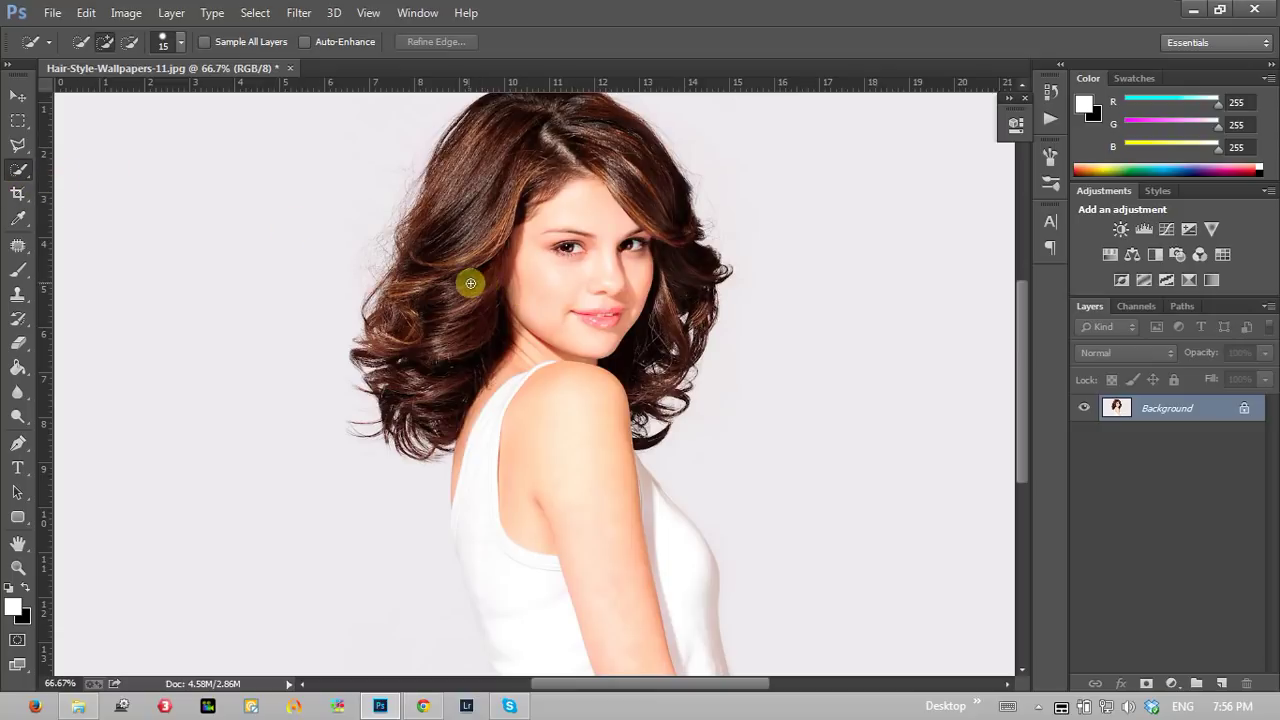
pyautogui.moveTo(24, 176); pyautogui.dragTo(93, 188)
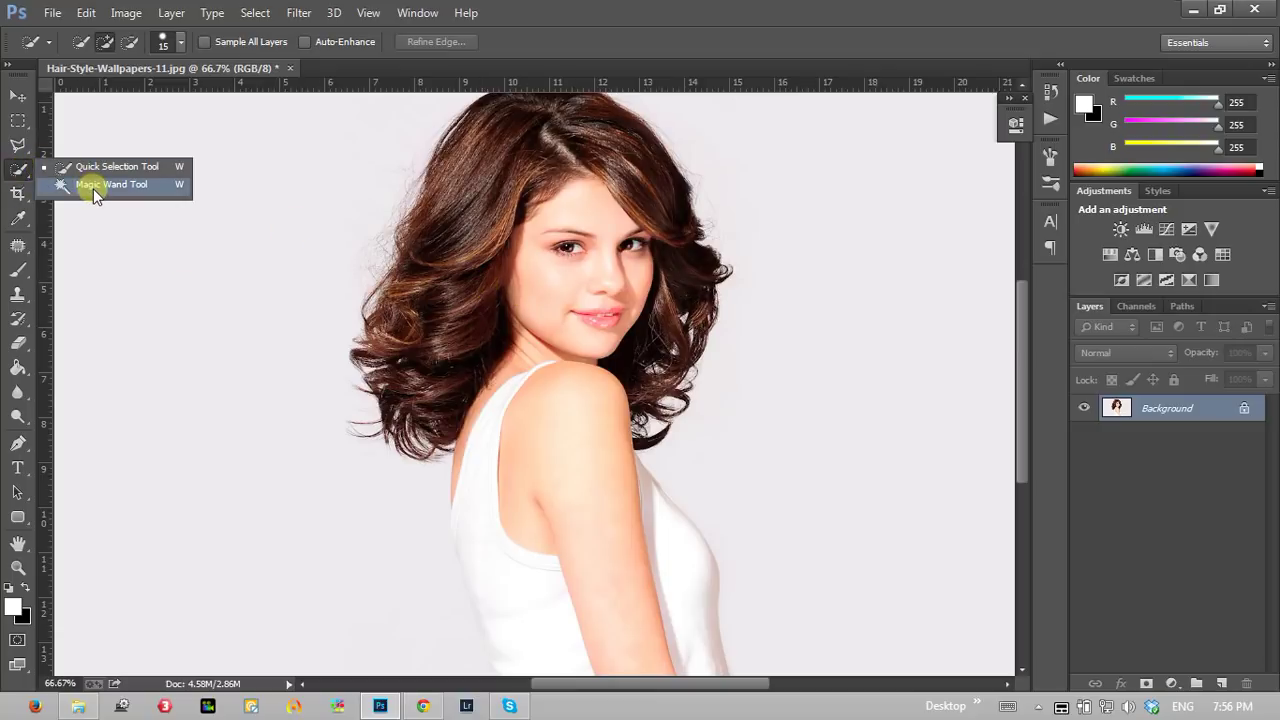
# Step: Magic Wand the woman's skin, lips, face and hair, then clear that selection
pyautogui.click(588, 423)
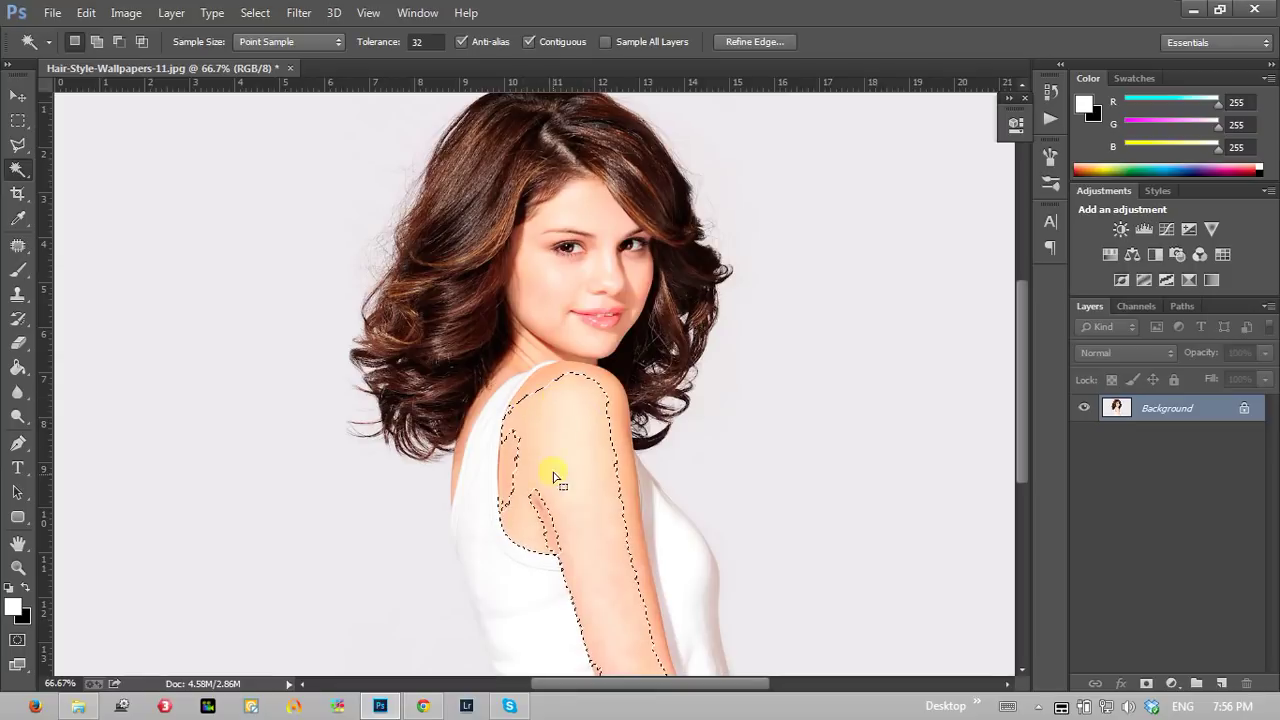
pyautogui.keyDown('shift'); pyautogui.click(550, 503); pyautogui.keyUp('shift')
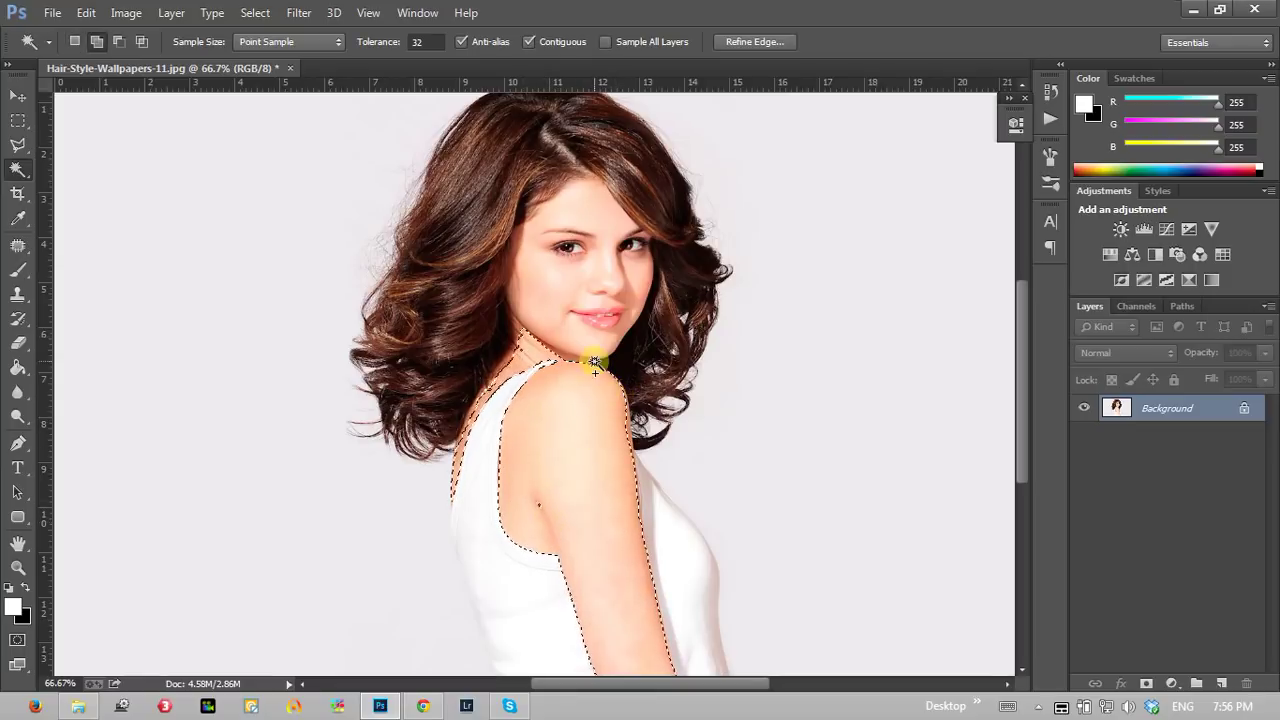
pyautogui.keyDown('shift'); pyautogui.click(585, 312); pyautogui.keyUp('shift')
pyautogui.keyDown('shift'); pyautogui.click(540, 272); pyautogui.keyUp('shift')
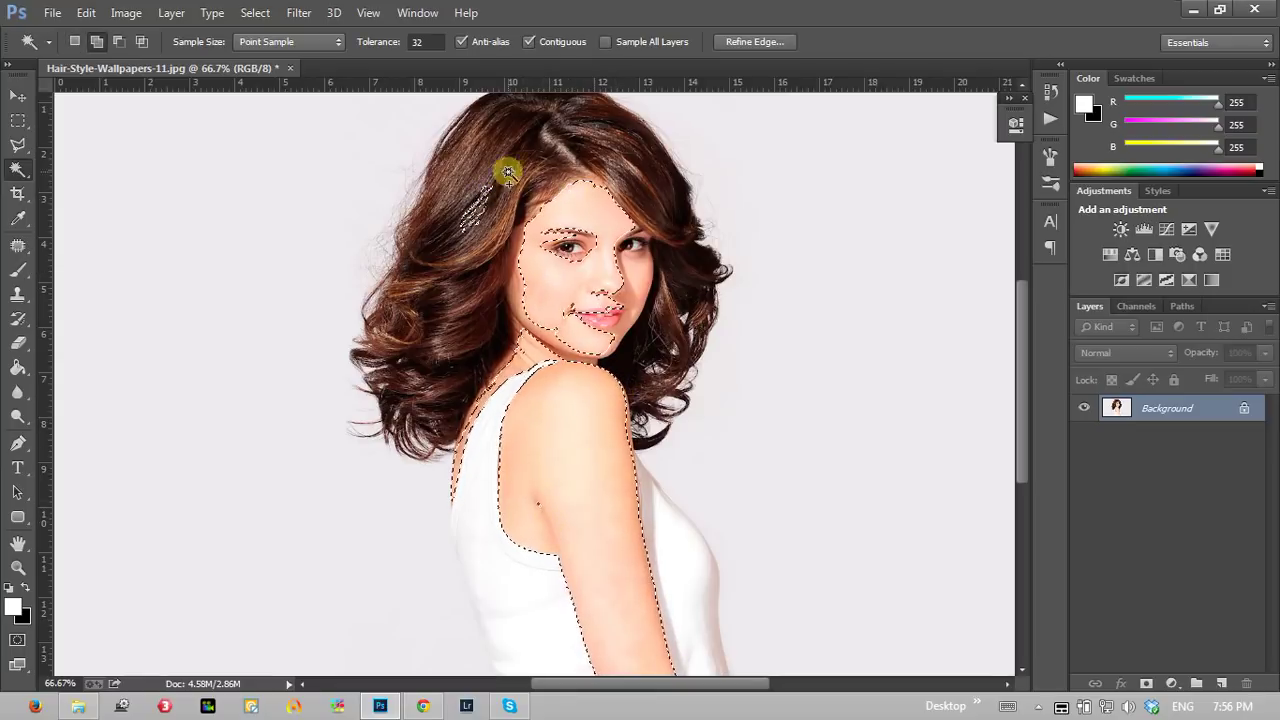
pyautogui.keyDown('shift'); pyautogui.click(514, 129); pyautogui.keyUp('shift')
pyautogui.keyDown('shift'); pyautogui.click(448, 270); pyautogui.keyUp('shift')
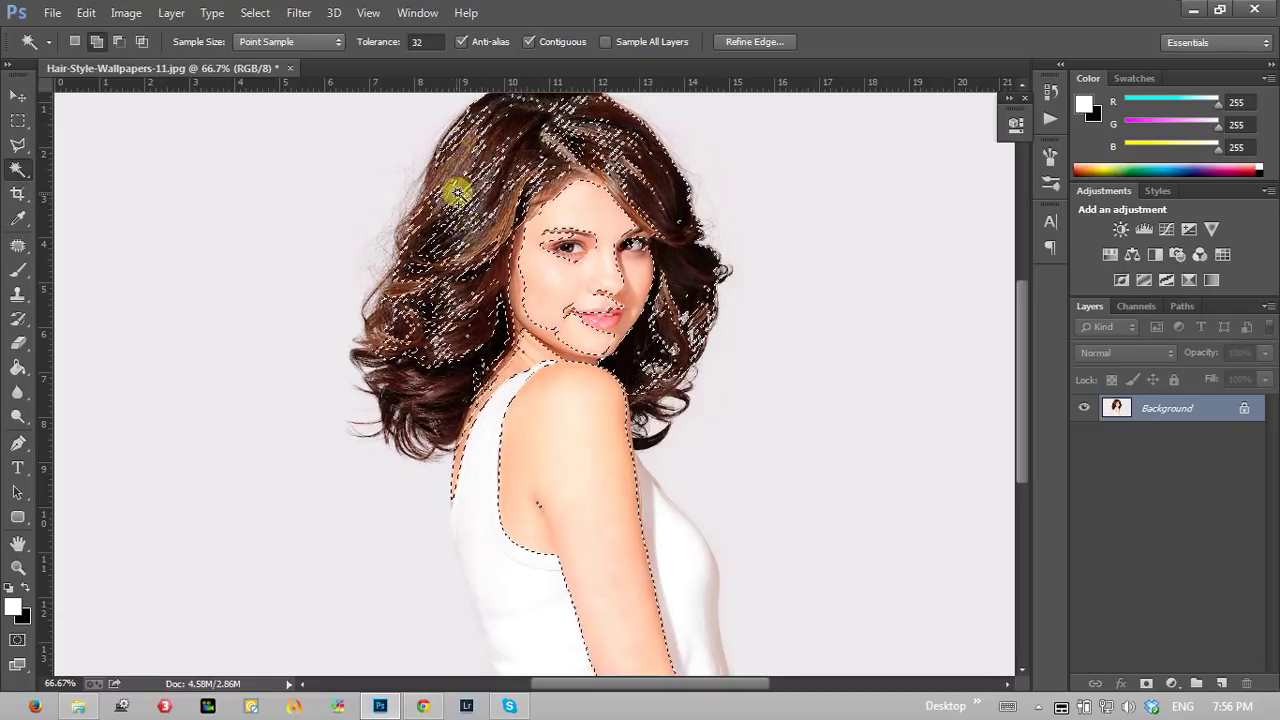
pyautogui.click(18, 120)
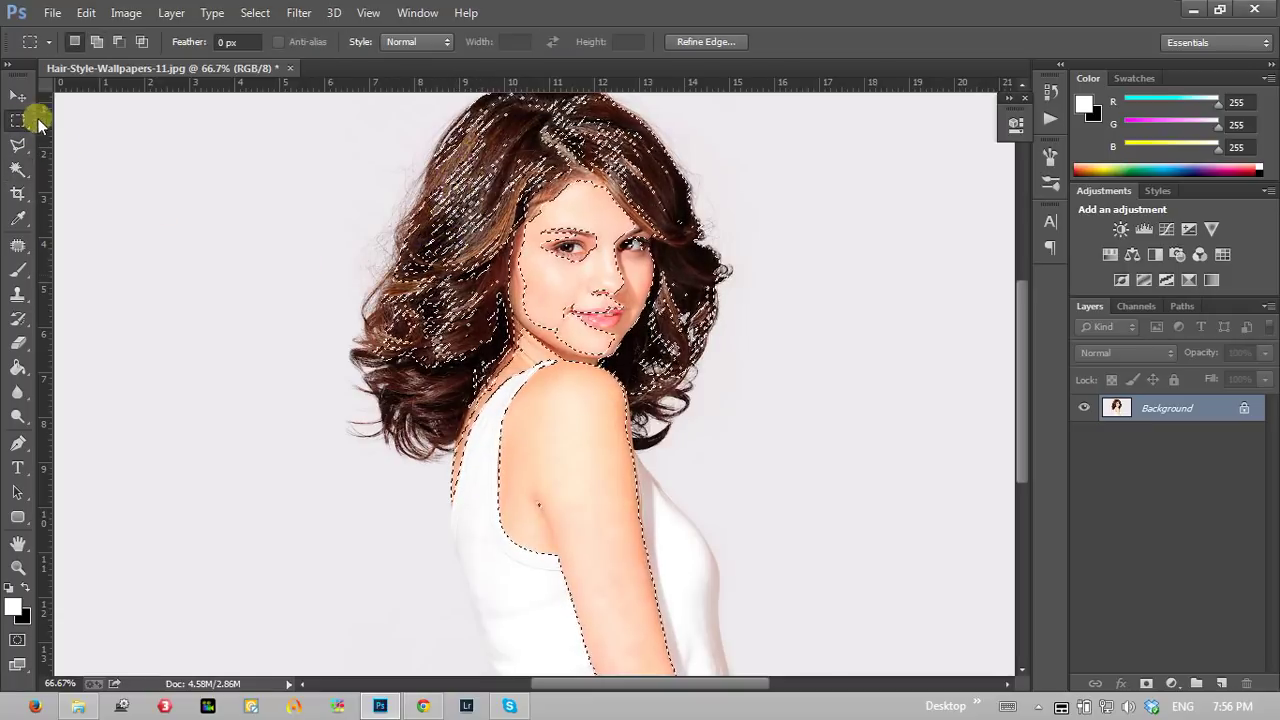
pyautogui.click(143, 171)
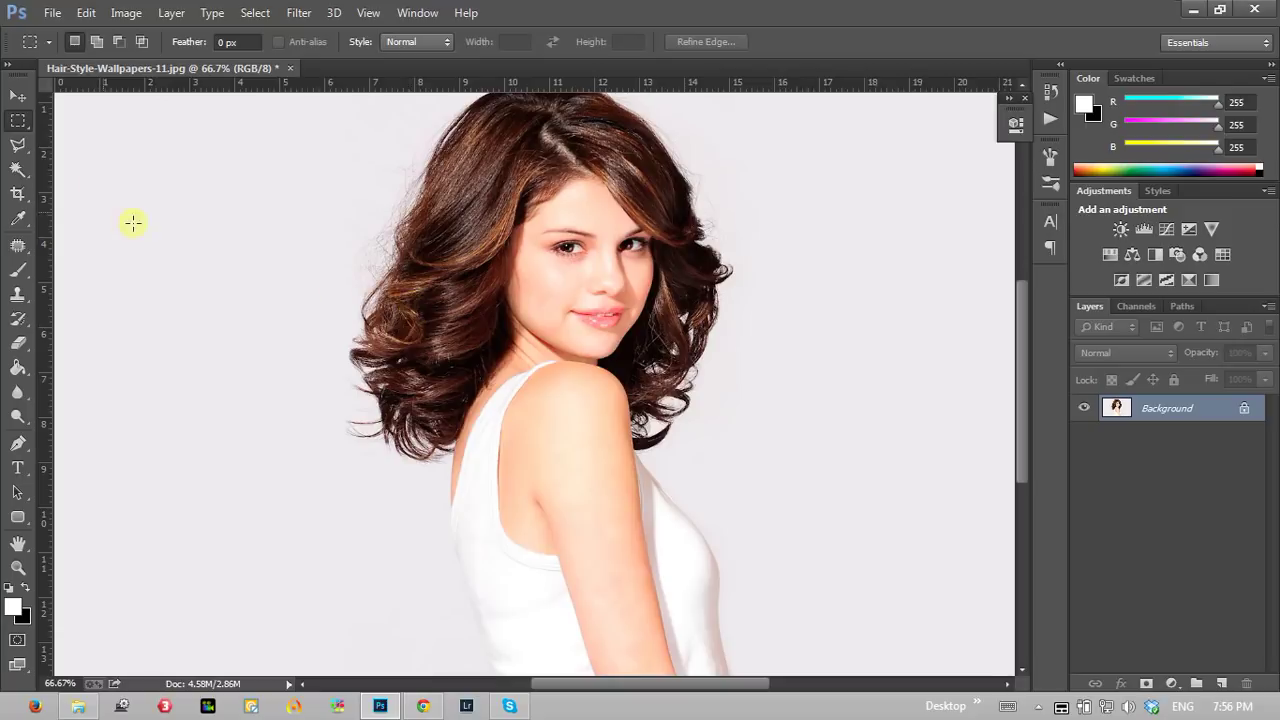
# Step: Brush Quick Selection over the hair, the right side of the white top, and the face
pyautogui.click(18, 170)
pyautogui.moveTo(20, 178); pyautogui.dragTo(83, 193)
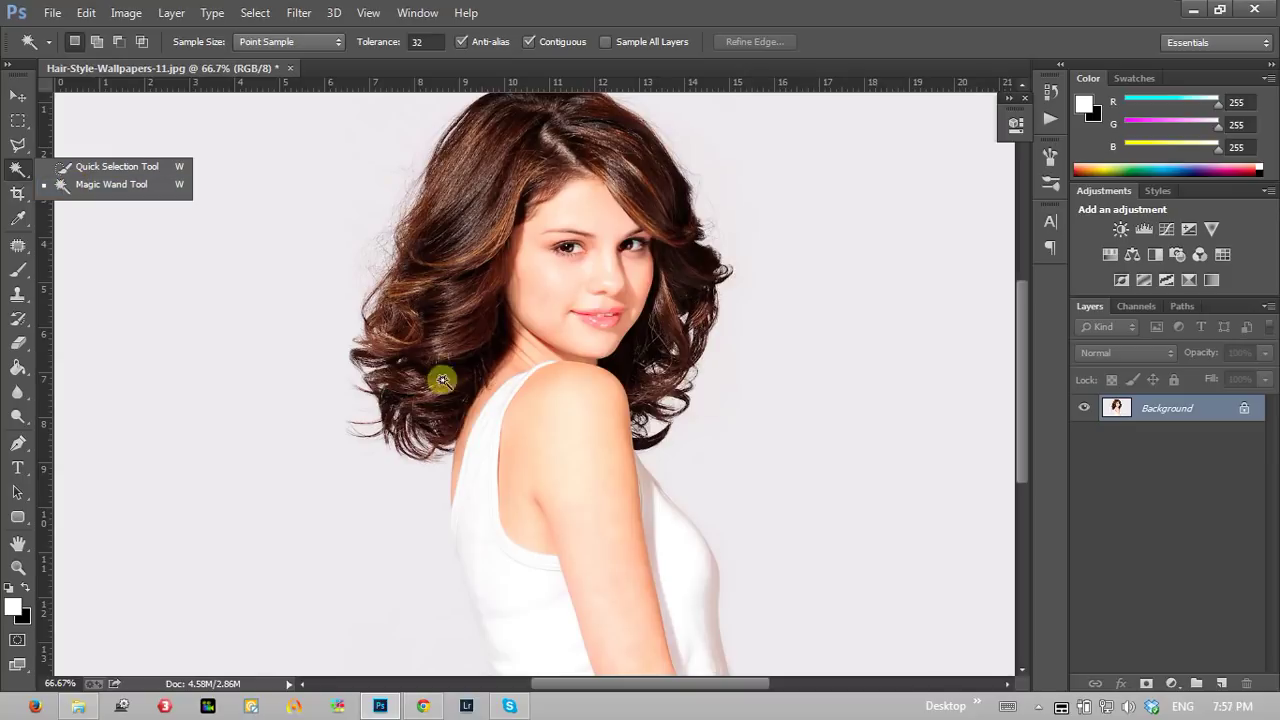
pyautogui.click(102, 176)
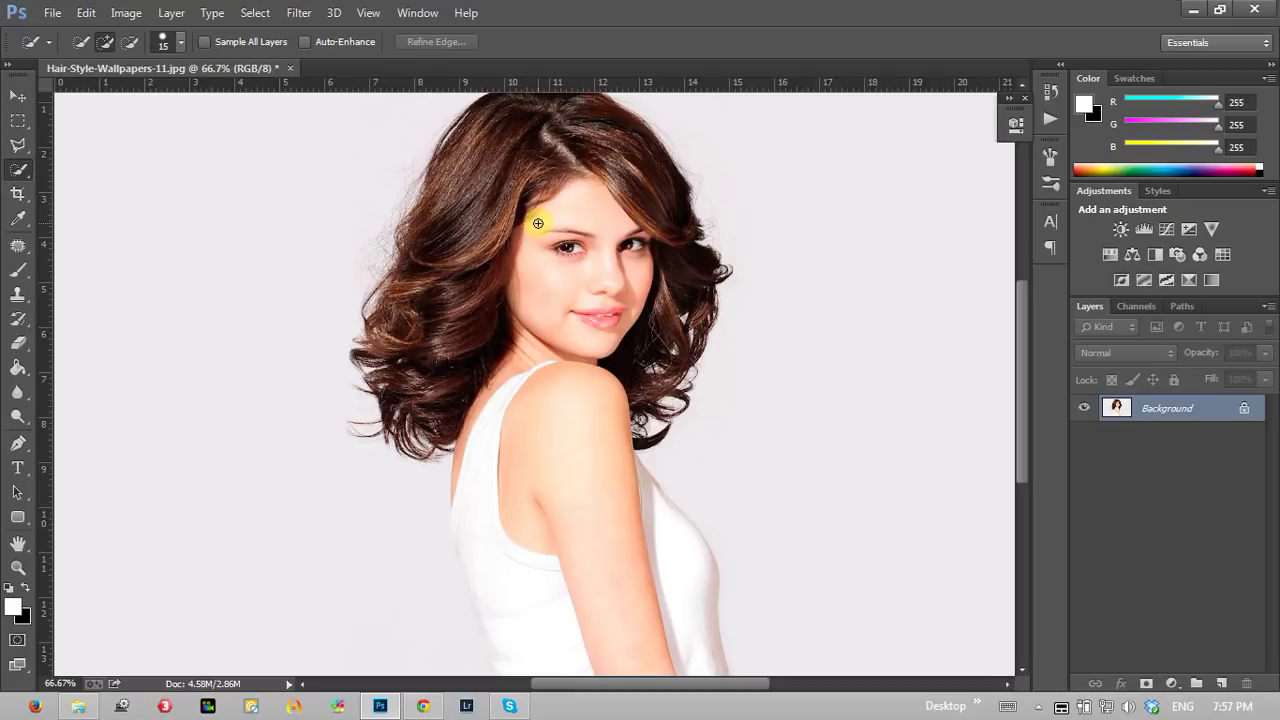
pyautogui.click(19, 172)
pyautogui.click(100, 167)
pyautogui.moveTo(537, 145)
pyautogui.mouseDown()
pyautogui.moveTo(466, 212)
pyautogui.moveTo(557, 508)
pyautogui.moveTo(480, 506)
pyautogui.moveTo(552, 650)
pyautogui.mouseUp()
pyautogui.moveTo(678, 646)
pyautogui.mouseDown()
pyautogui.moveTo(689, 574)
pyautogui.moveTo(632, 492)
pyautogui.mouseUp()
pyautogui.moveTo(578, 403)
pyautogui.mouseDown()
pyautogui.moveTo(640, 349)
pyautogui.moveTo(651, 214)
pyautogui.moveTo(476, 405)
pyautogui.mouseUp()
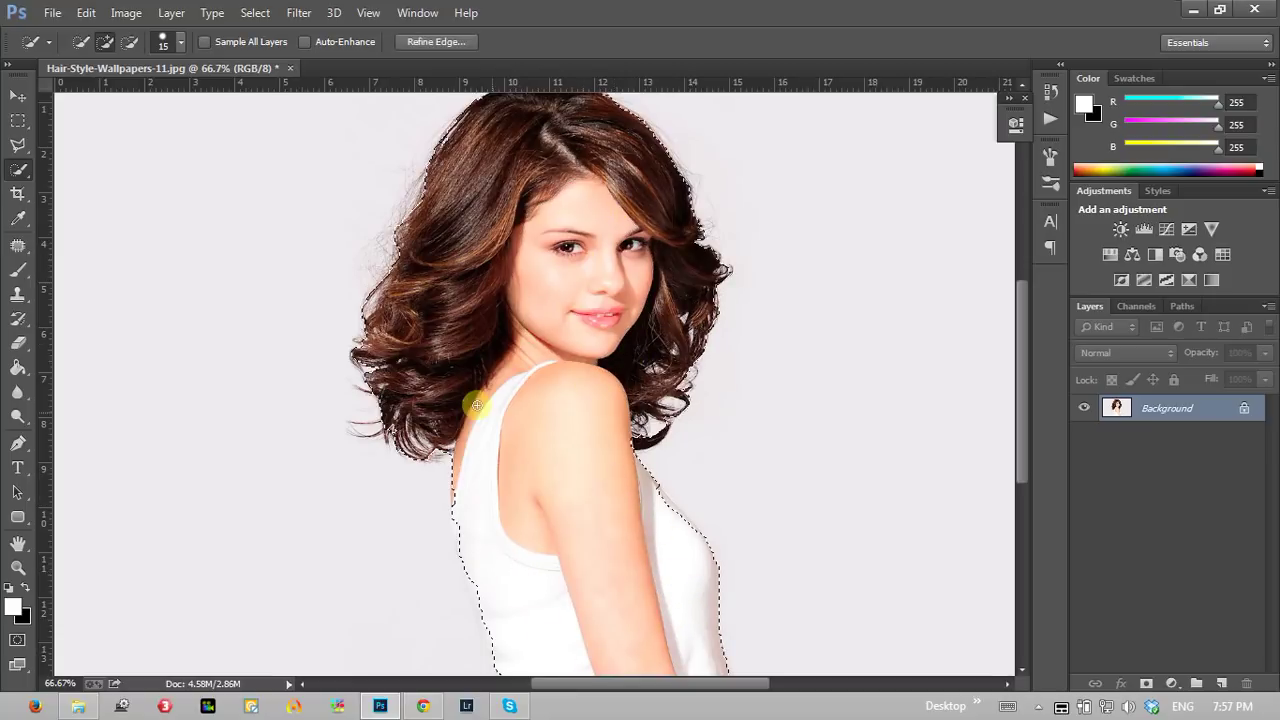
pyautogui.click(18, 567)
# Step: Zoom to 400% on the top's left edge and Alt-trim background out of the selection
pyautogui.moveTo(617, 627)
pyautogui.mouseDown()
pyautogui.moveTo(729, 463)
pyautogui.moveTo(680, 474)
pyautogui.moveTo(237, 329)
pyautogui.mouseUp()
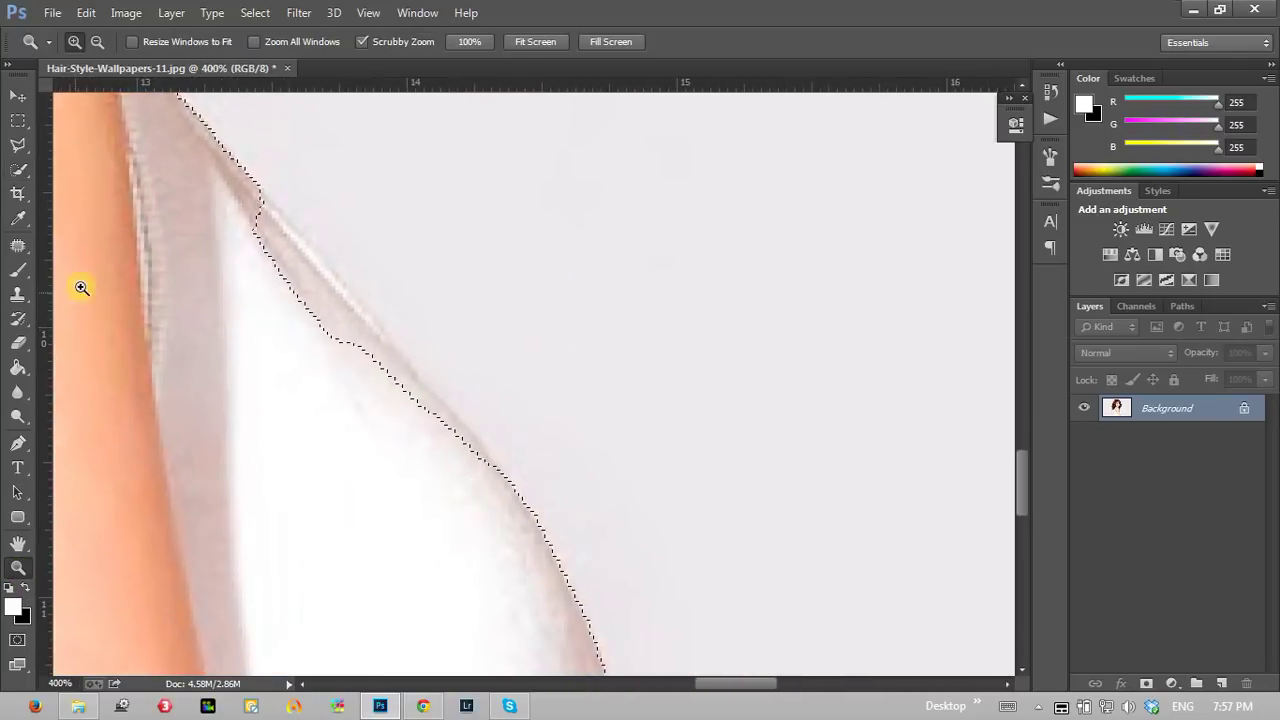
pyautogui.click(19, 170)
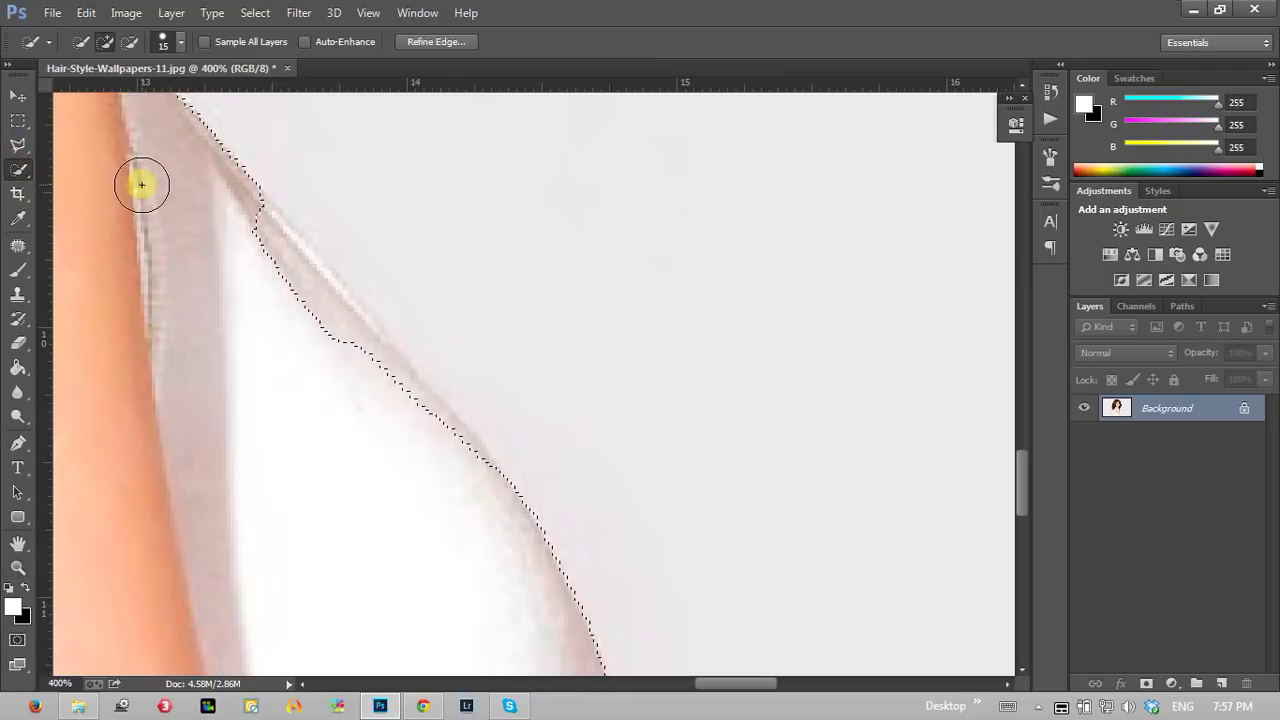
pyautogui.moveTo(227, 259)
pyautogui.mouseDown()
pyautogui.moveTo(243, 229)
pyautogui.moveTo(306, 303)
pyautogui.moveTo(276, 346)
pyautogui.moveTo(474, 263)
pyautogui.mouseUp()
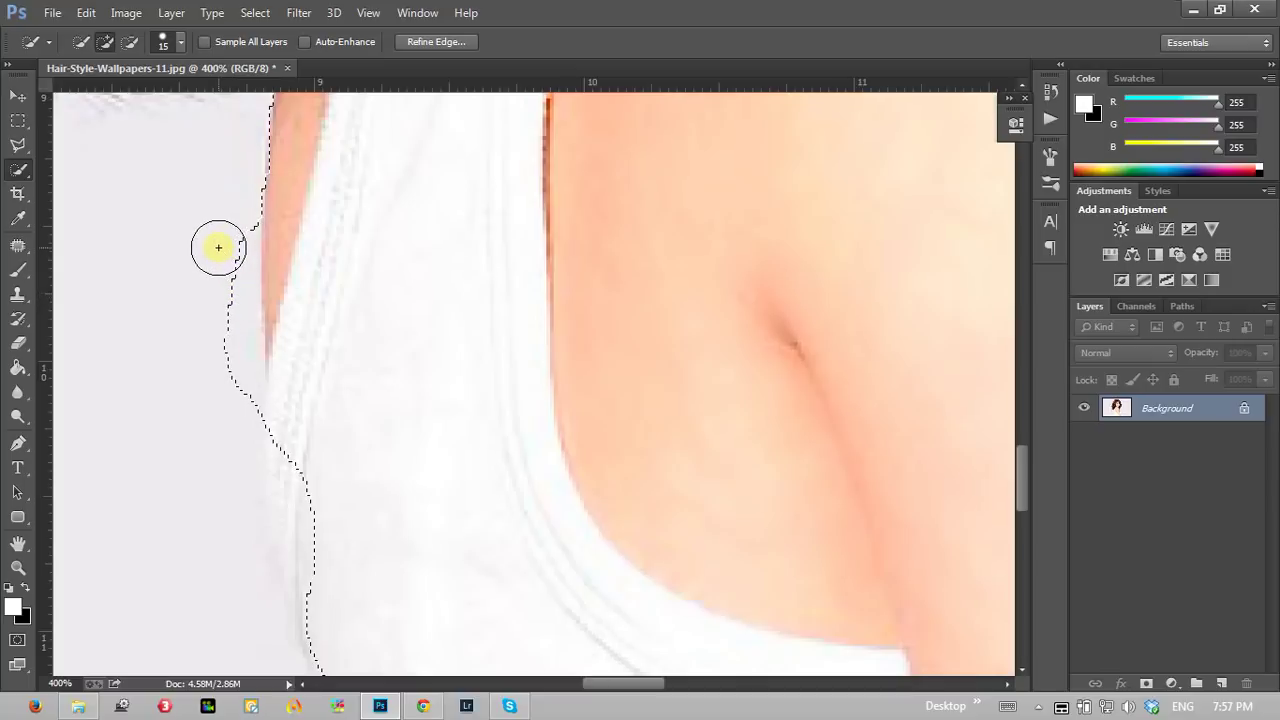
pyautogui.press('alt')
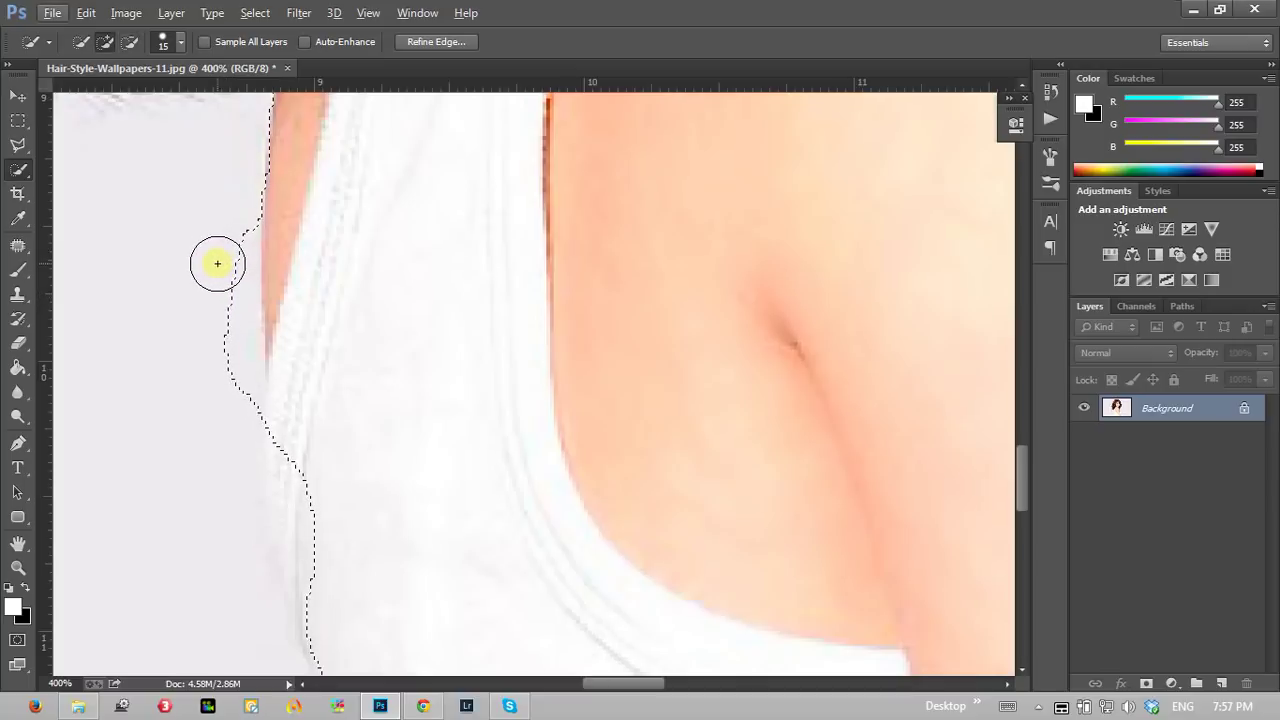
pyautogui.press('alt')
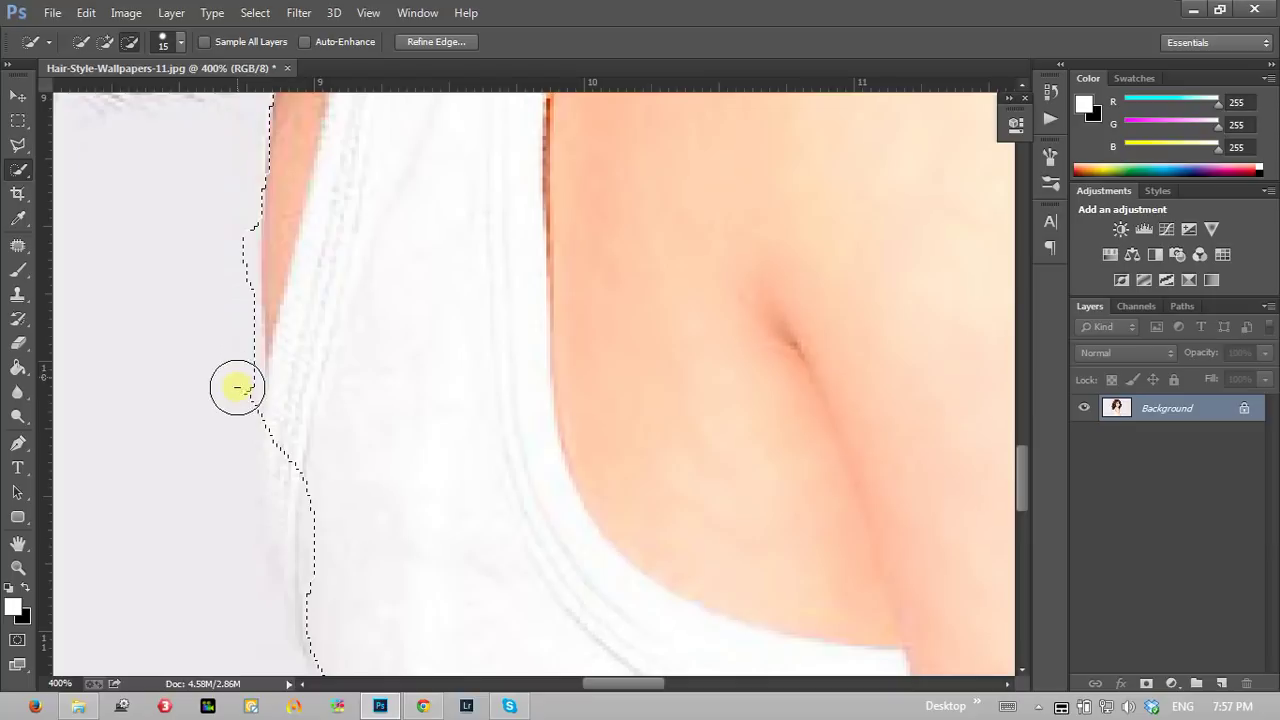
pyautogui.moveTo(237, 386)
pyautogui.mouseDown()
pyautogui.moveTo(240, 208)
pyautogui.moveTo(243, 229)
pyautogui.mouseUp()
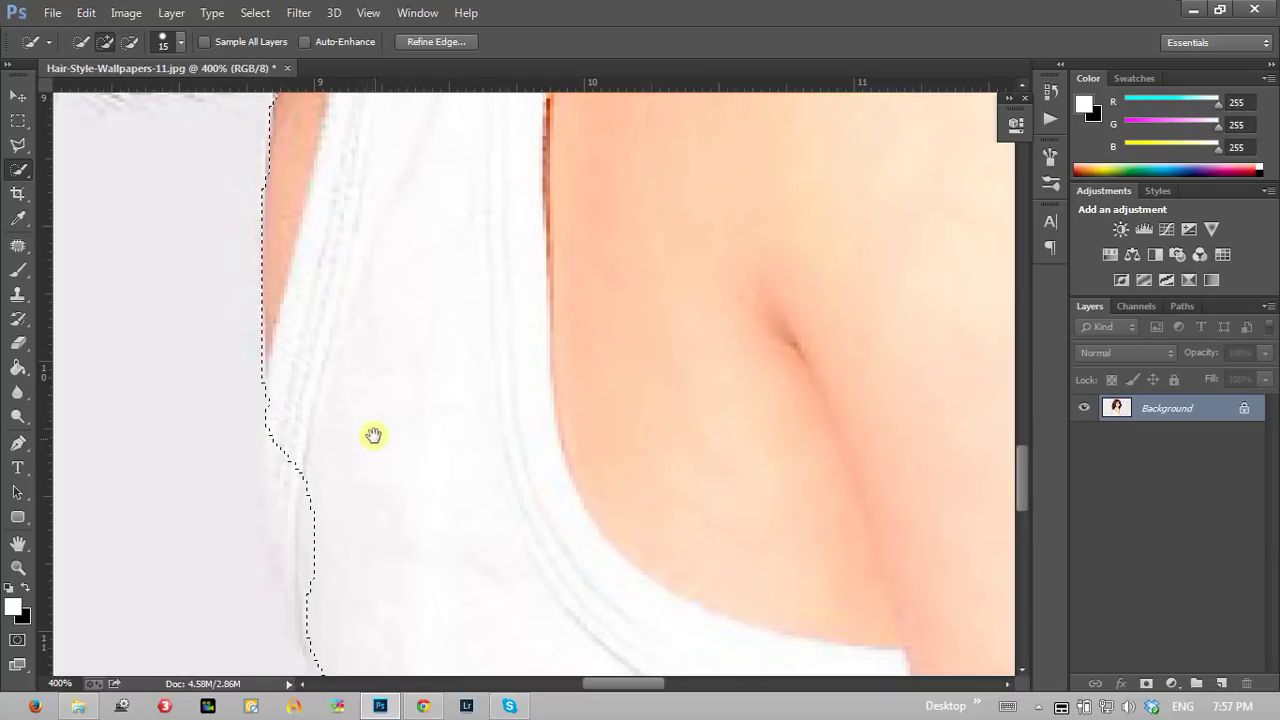
# Step: Extend the selection down the shirt's left edge and repaint along the shirt edge
pyautogui.moveTo(374, 434); pyautogui.dragTo(409, 357)
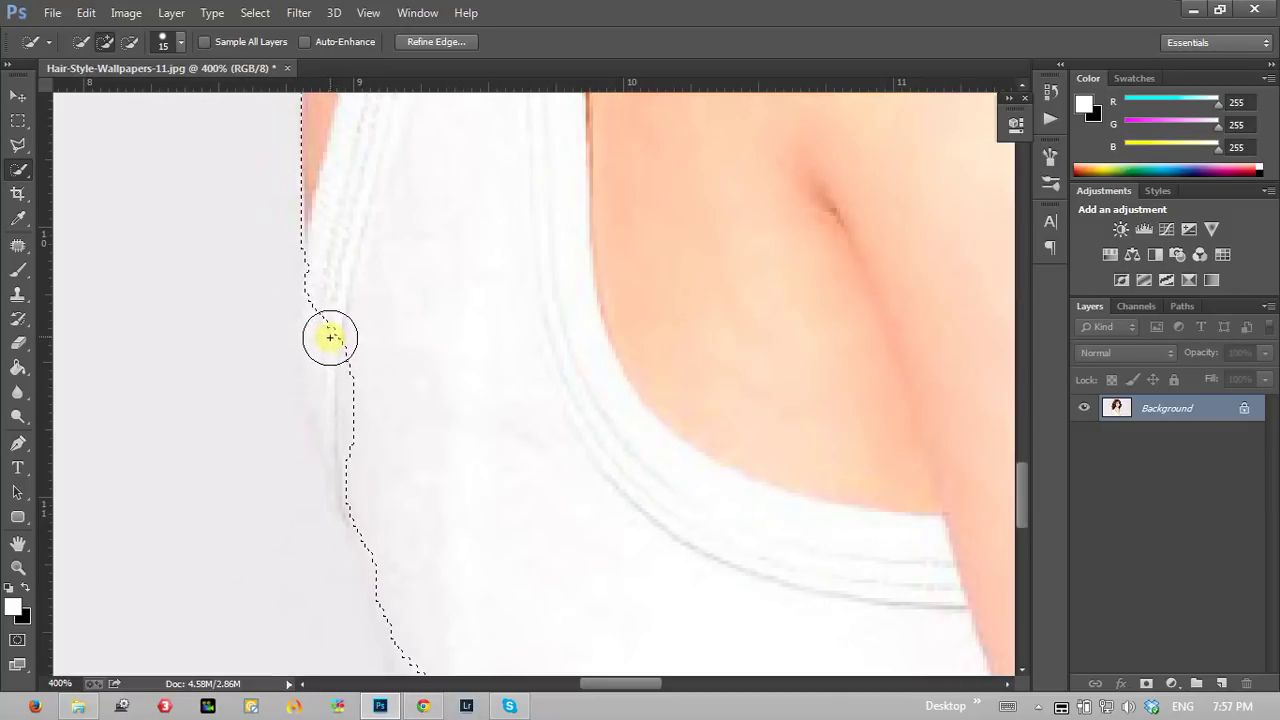
pyautogui.moveTo(328, 333); pyautogui.dragTo(343, 427)
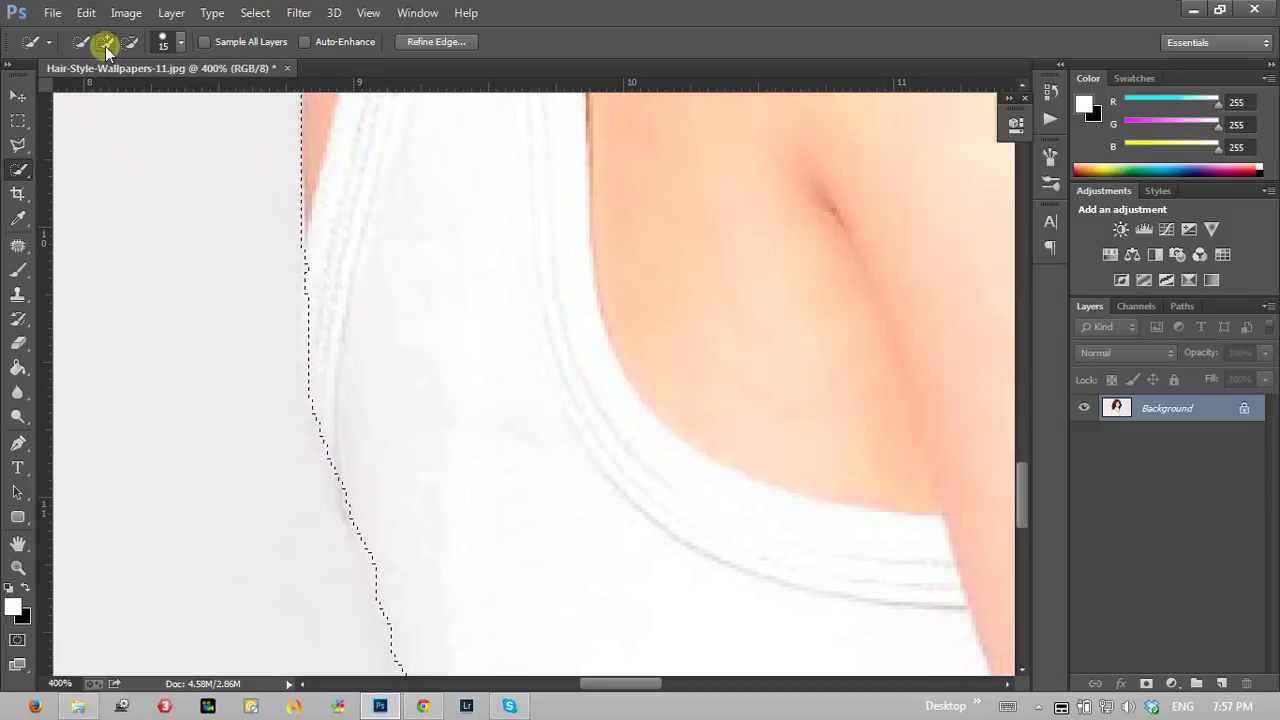
pyautogui.click(83, 43)
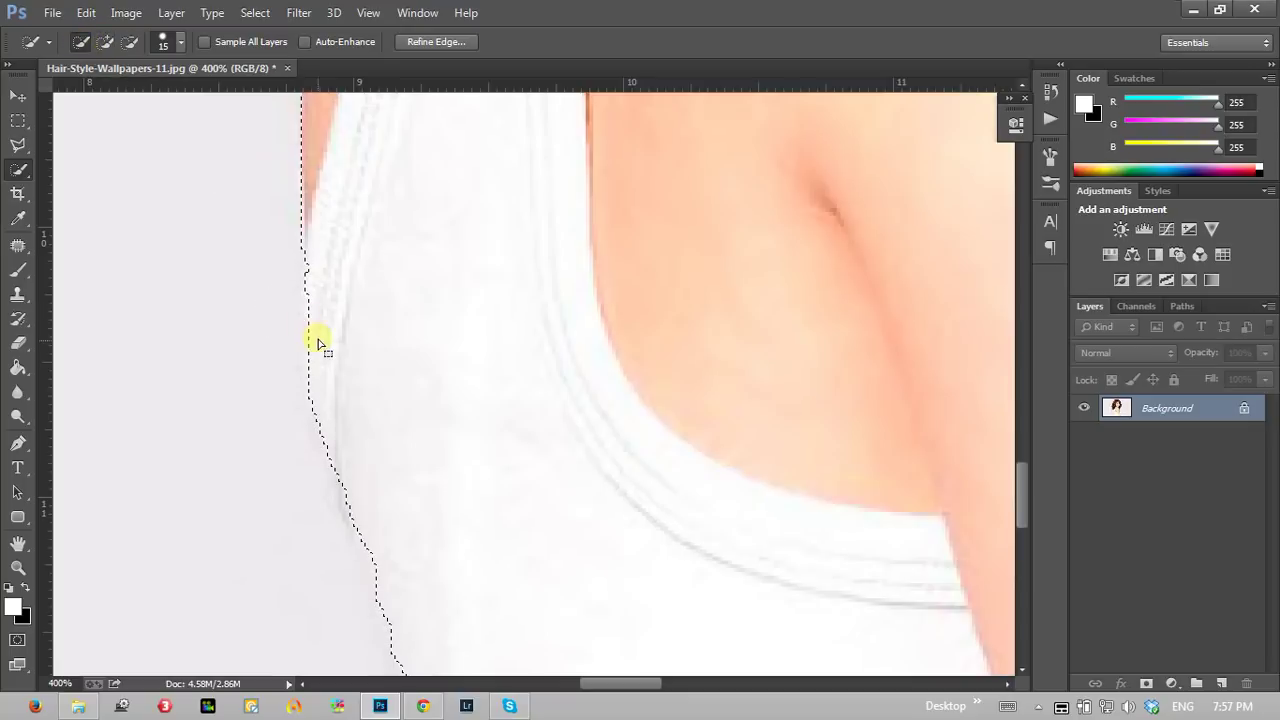
pyautogui.moveTo(276, 366); pyautogui.dragTo(278, 325)
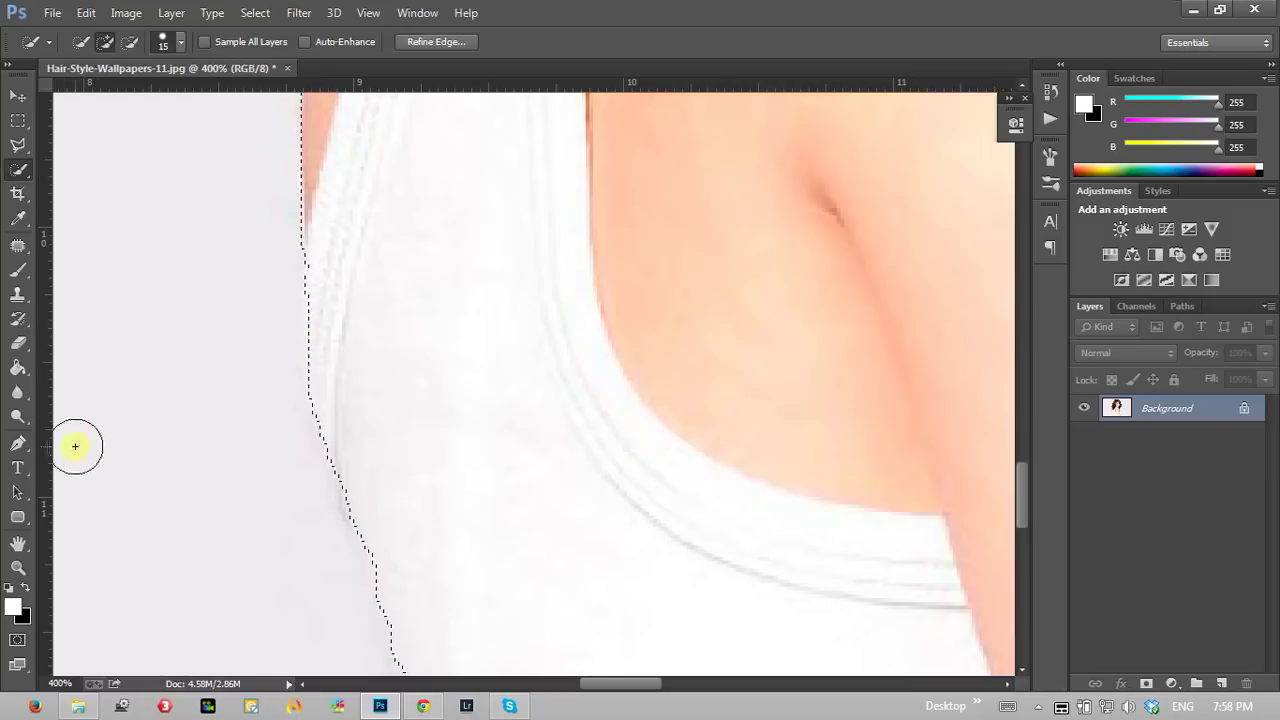
pyautogui.click(18, 567)
pyautogui.rightClick(553, 276)
# Step: Zoom in on the lower shirt edge and extend the Quick Selection along it
pyautogui.click(600, 289)
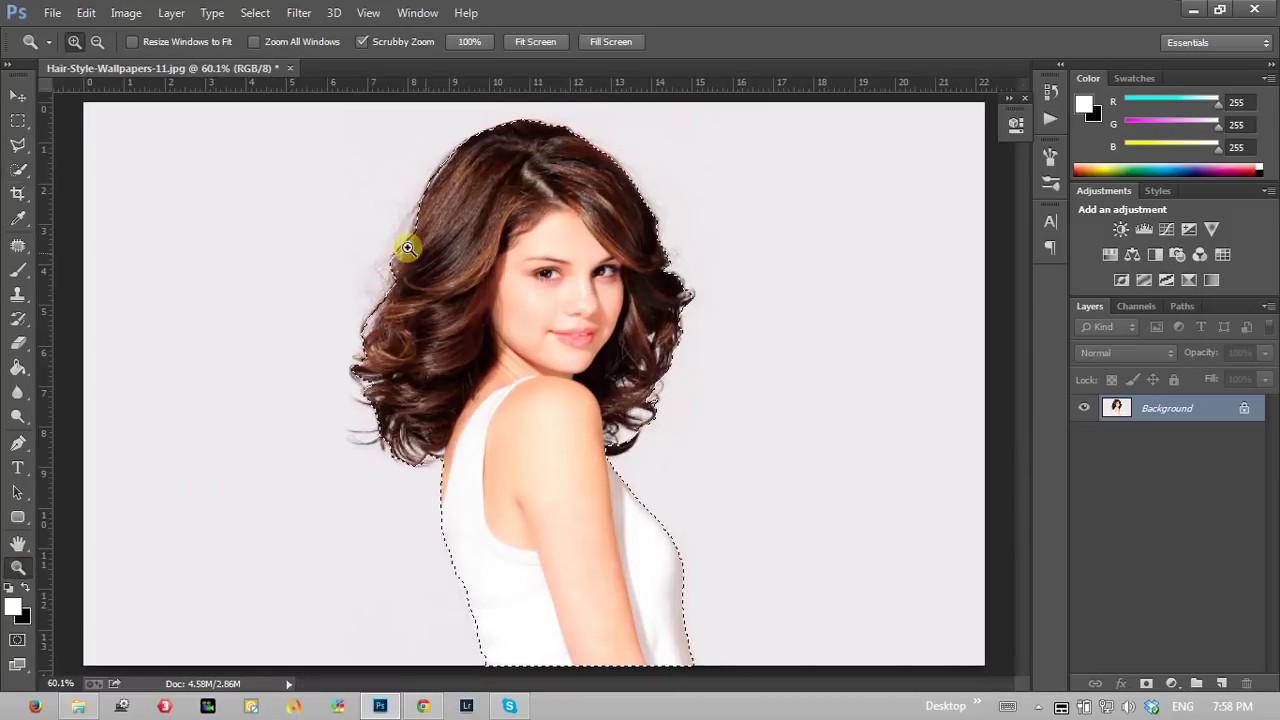
pyautogui.click(466, 608)
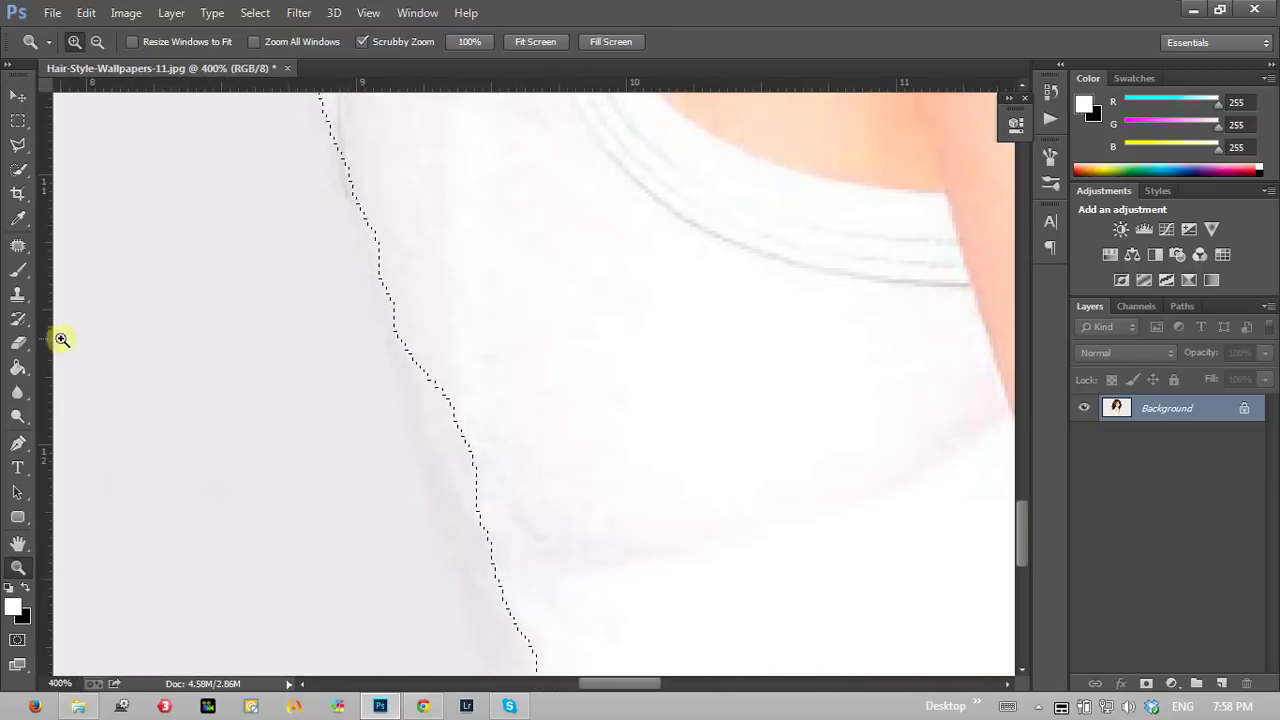
pyautogui.click(18, 294)
pyautogui.click(18, 169)
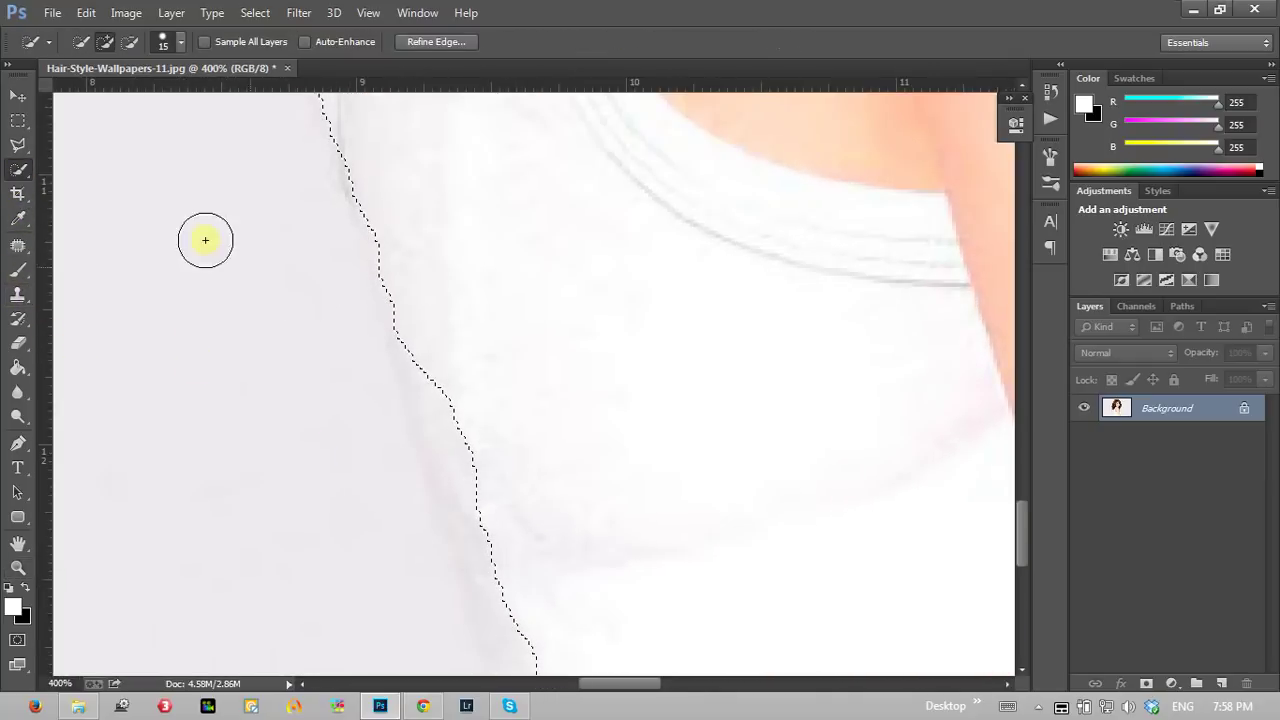
pyautogui.moveTo(360, 194); pyautogui.dragTo(363, 183)
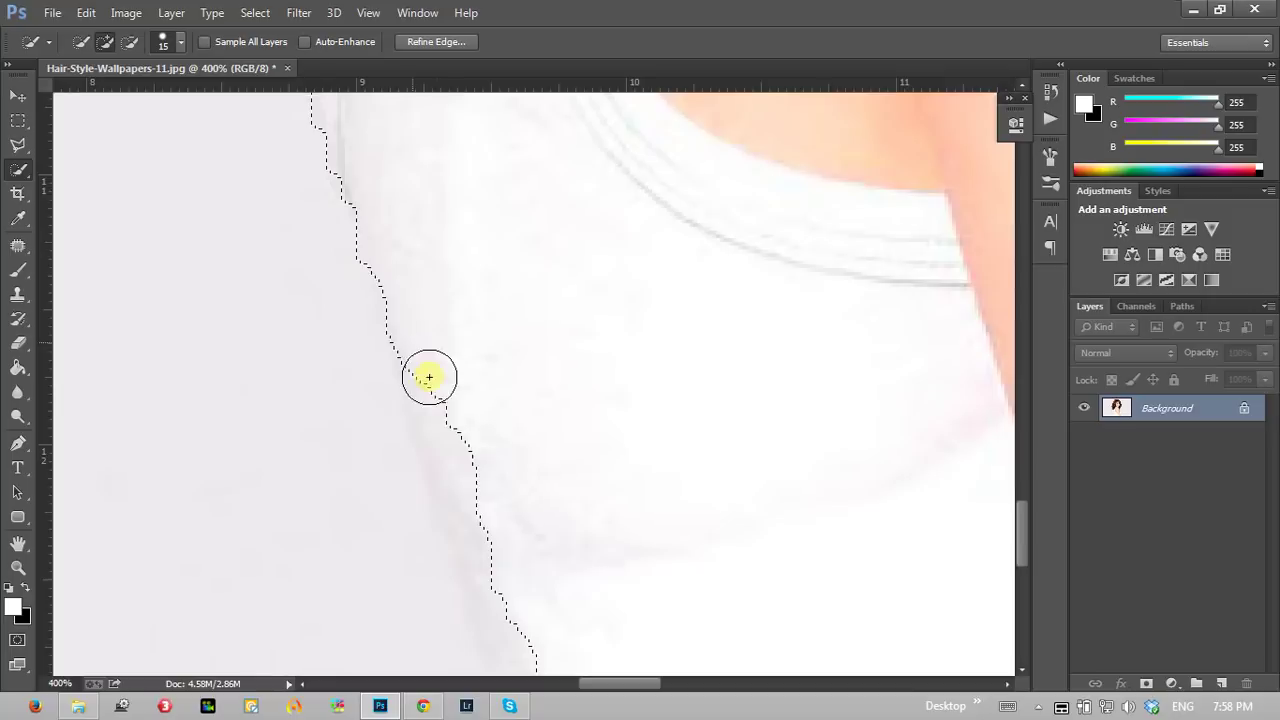
pyautogui.moveTo(429, 377); pyautogui.dragTo(510, 613)
pyautogui.moveTo(555, 522); pyautogui.dragTo(514, 303)
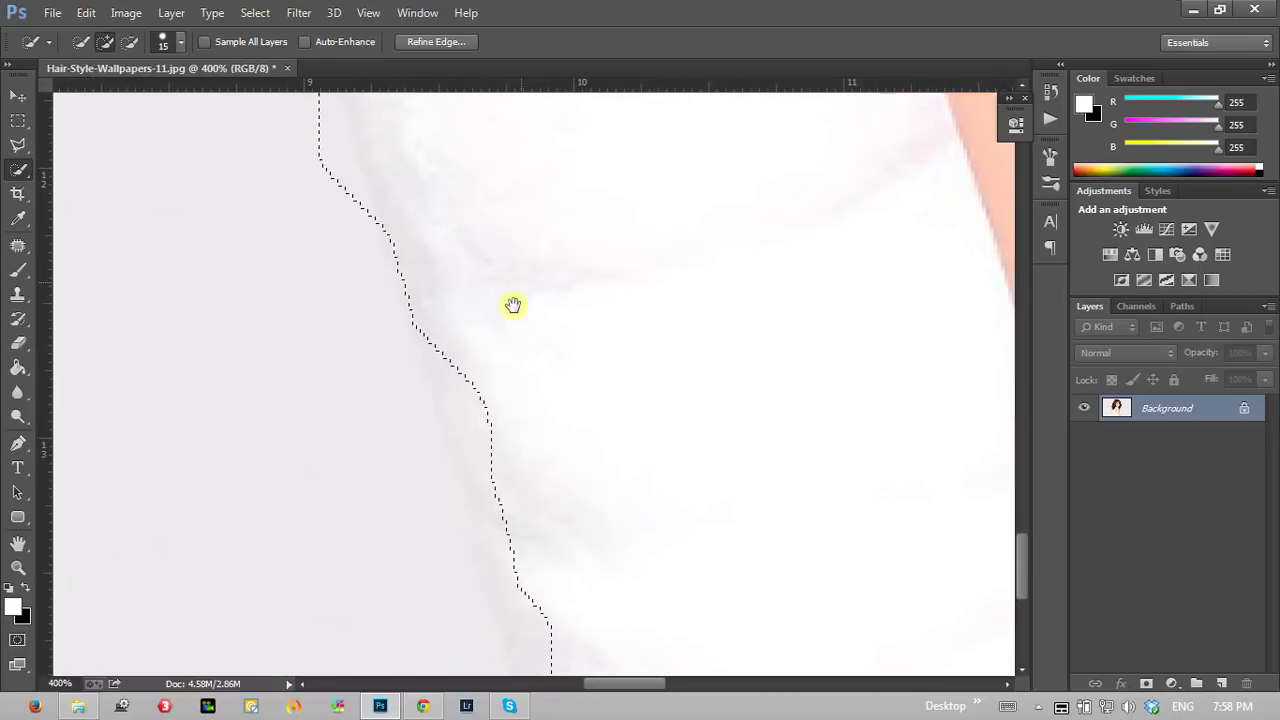
pyautogui.moveTo(505, 543); pyautogui.dragTo(540, 631)
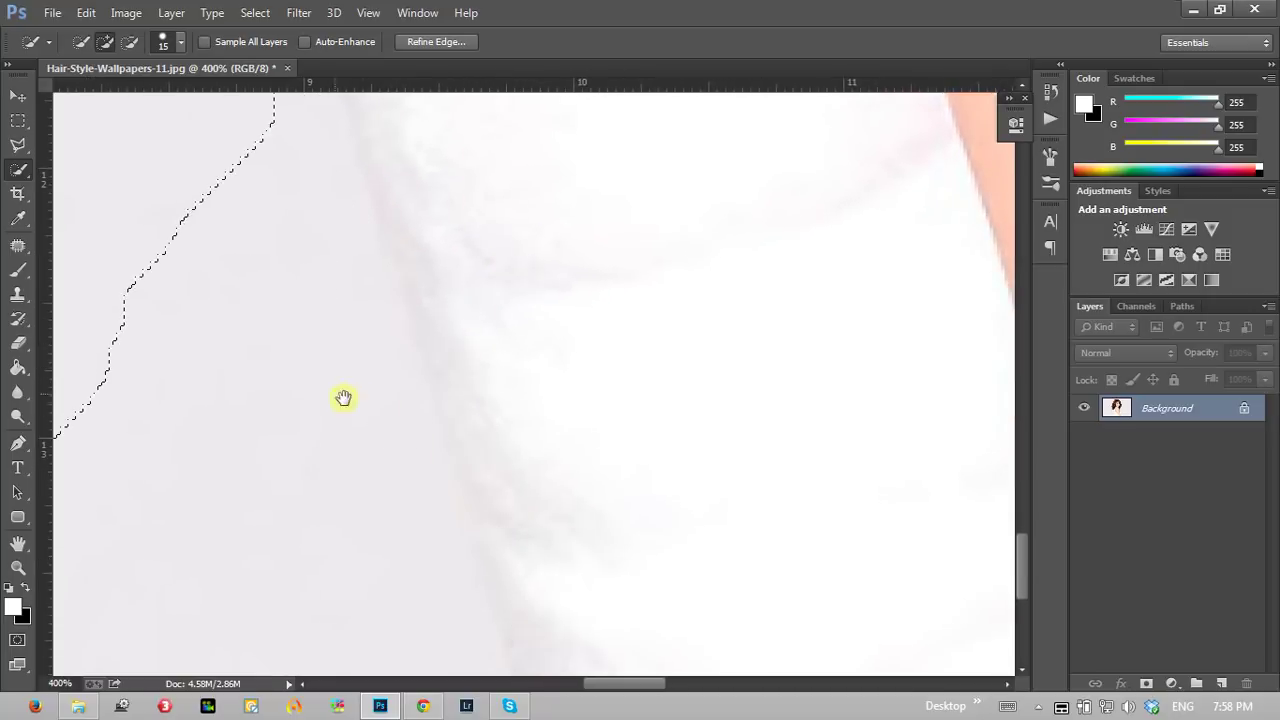
# Step: Subtract stray background and the notch along the shirt's left side, then return to add mode
pyautogui.moveTo(343, 397); pyautogui.dragTo(386, 220)
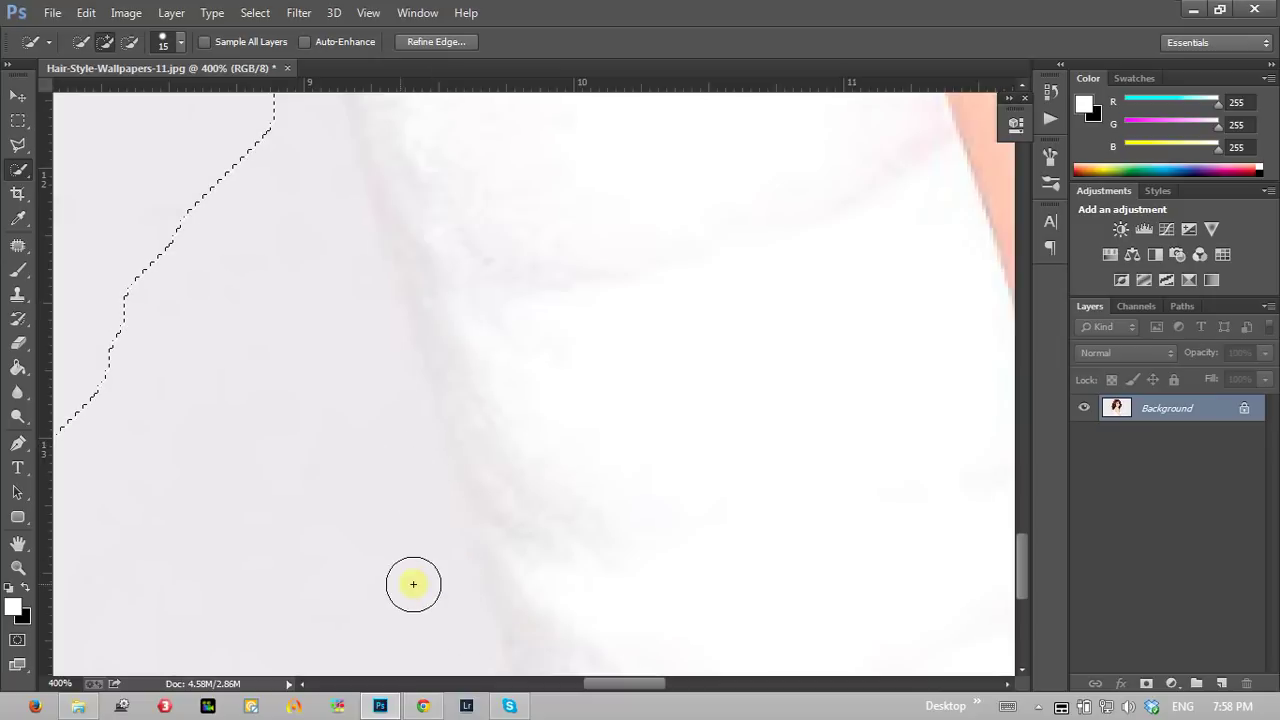
pyautogui.moveTo(271, 166); pyautogui.dragTo(425, 618)
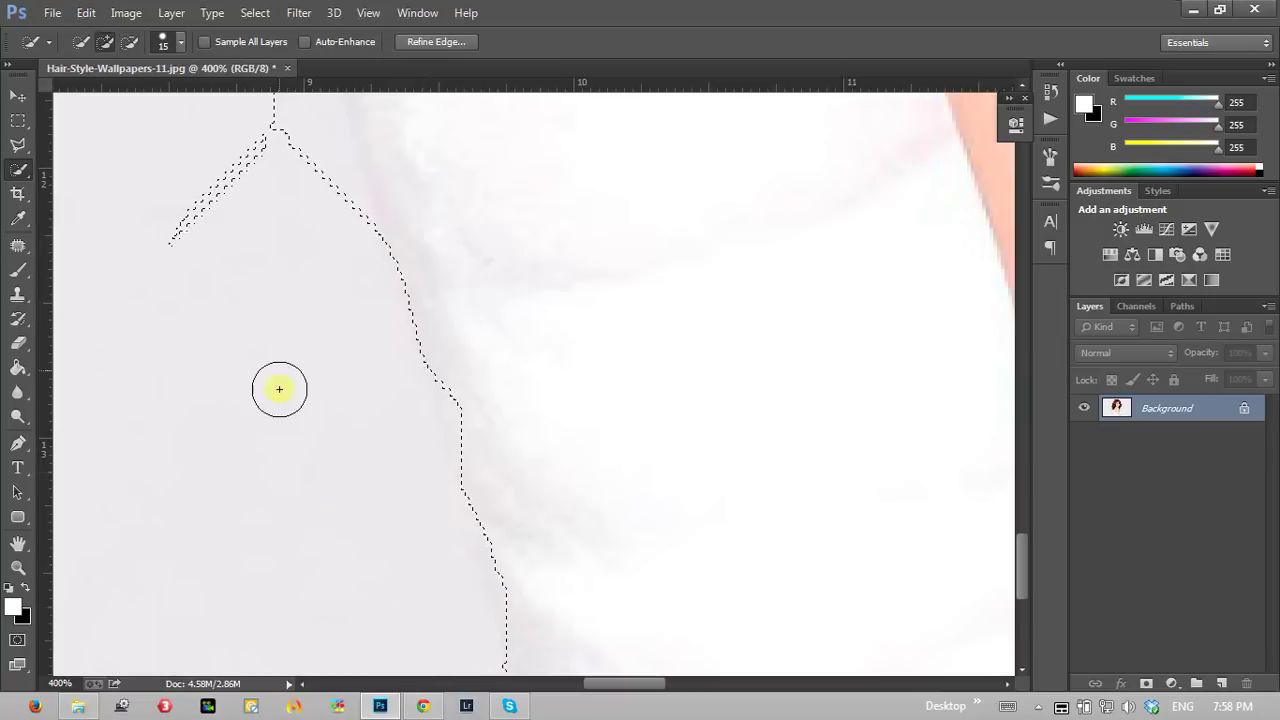
pyautogui.scroll(1, 280, 380)
pyautogui.scroll(4, 292, 430)
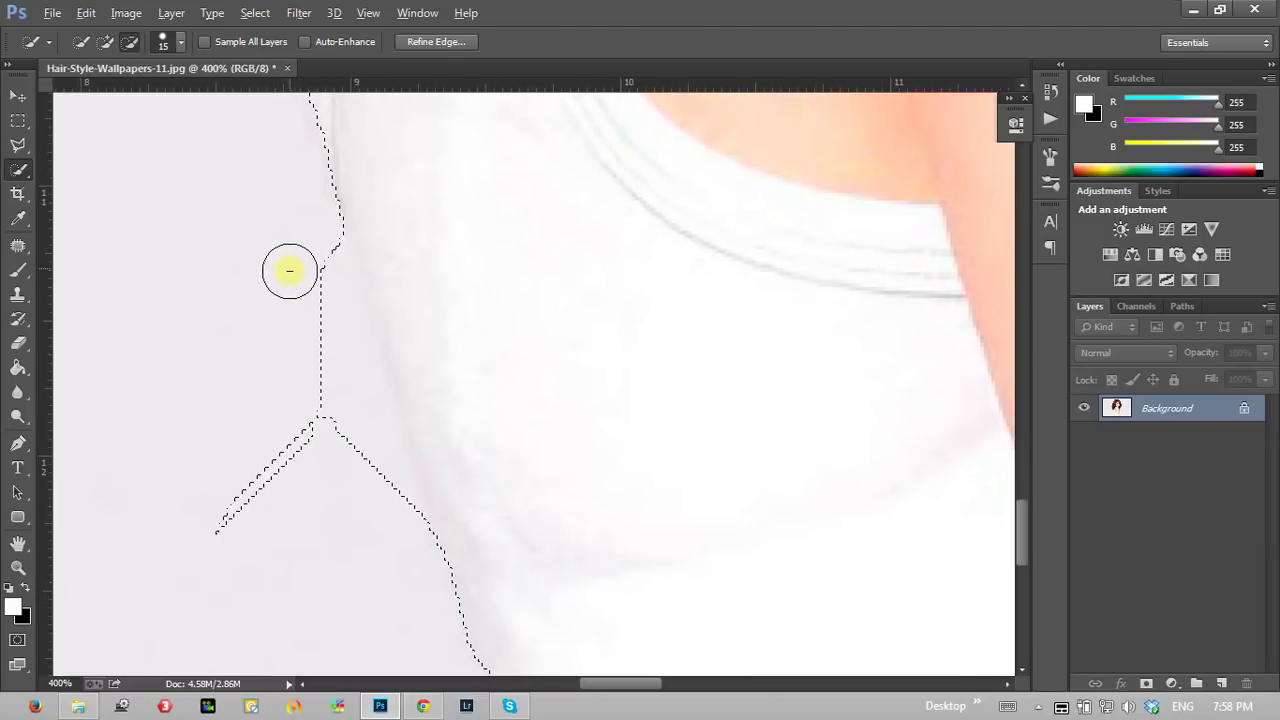
pyautogui.moveTo(289, 271)
pyautogui.mouseDown()
pyautogui.moveTo(306, 360)
pyautogui.moveTo(316, 270)
pyautogui.mouseUp()
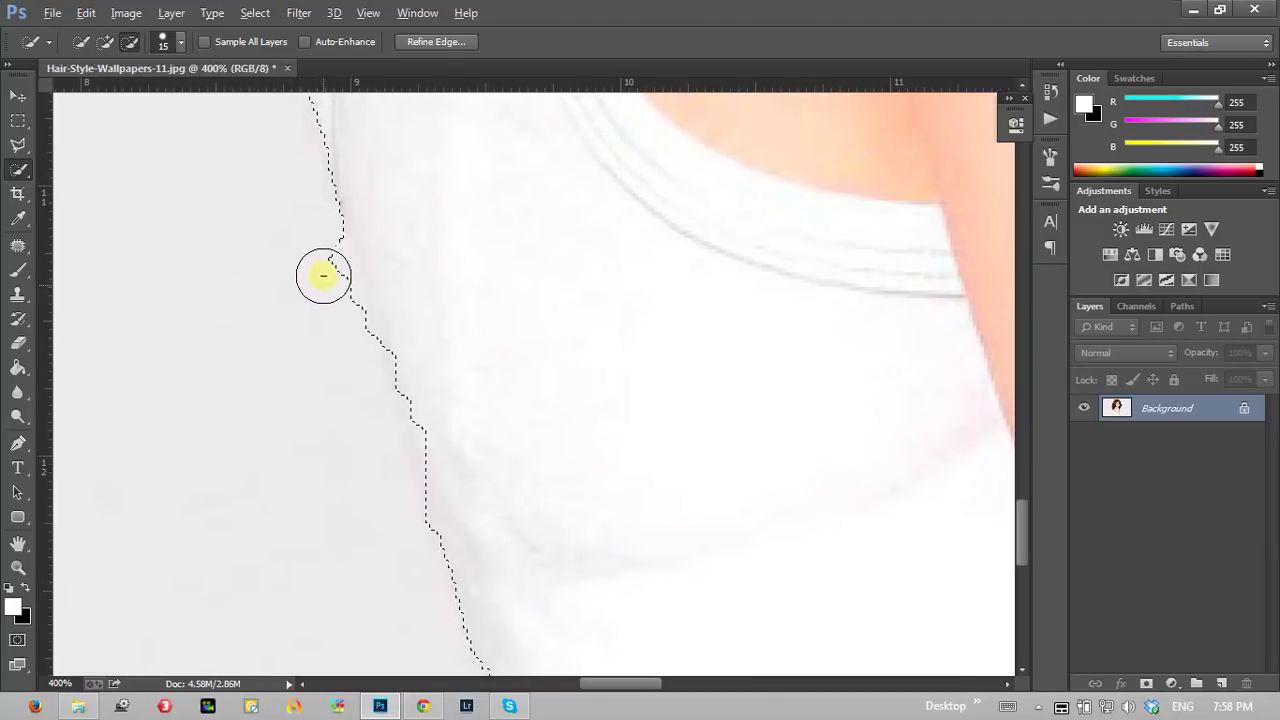
pyautogui.click(323, 271)
pyautogui.scroll(1, 285, 240)
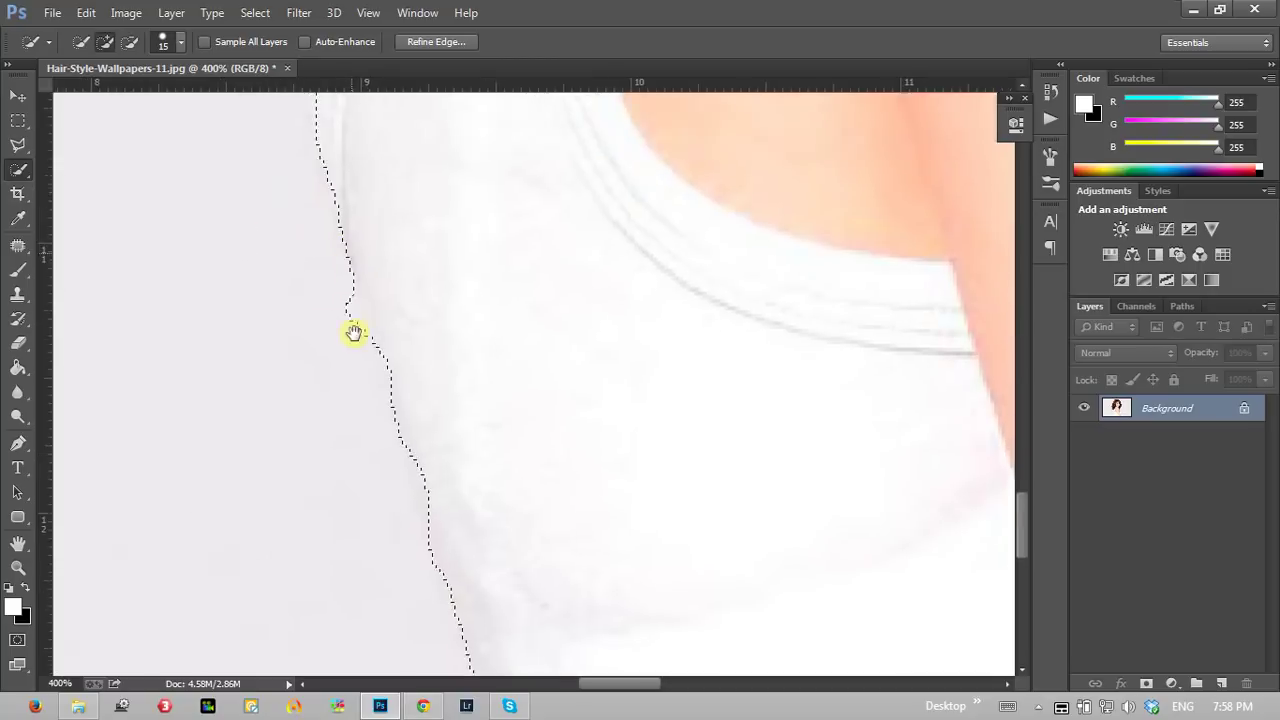
pyautogui.scroll(3, 354, 334)
pyautogui.scroll(3, 386, 331)
pyautogui.scroll(3, 374, 369)
pyautogui.moveTo(445, 240); pyautogui.dragTo(437, 240)
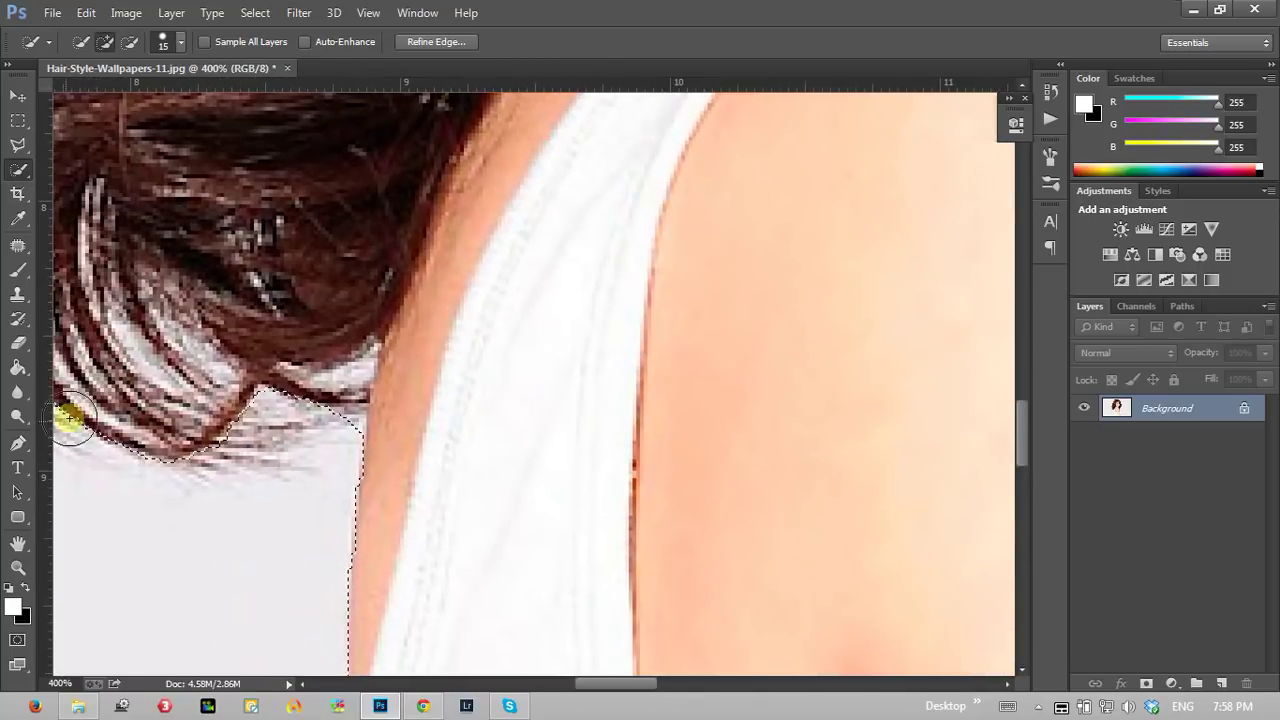
# Step: Zoom in to check the left hair edge, then fit the image on screen
pyautogui.click(18, 567)
pyautogui.rightClick(191, 344)
pyautogui.click(192, 348)
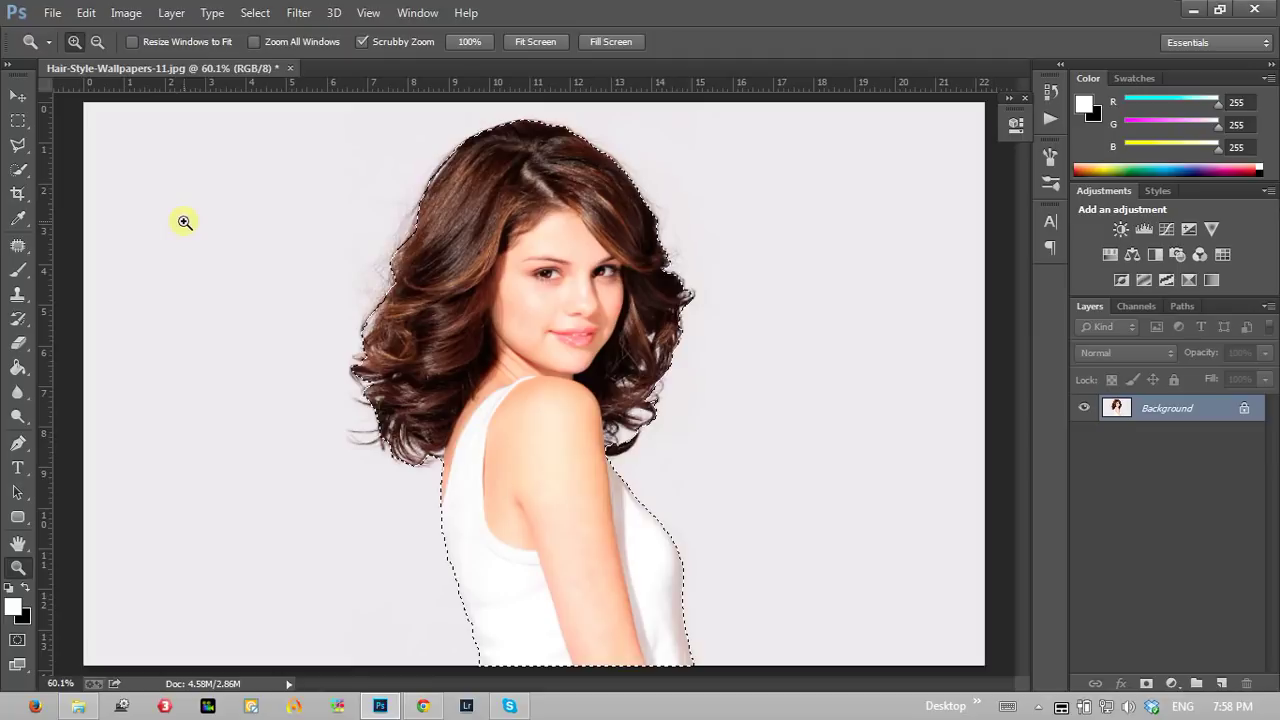
pyautogui.click(400, 233)
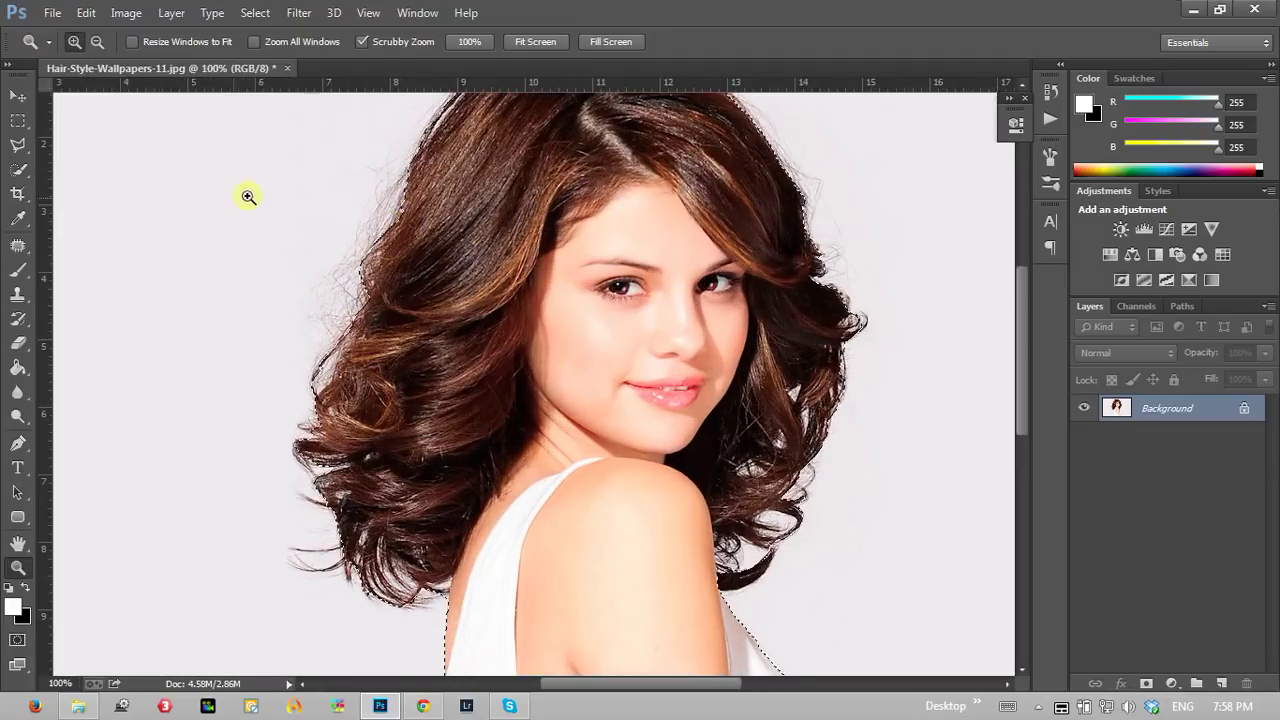
pyautogui.click(18, 169)
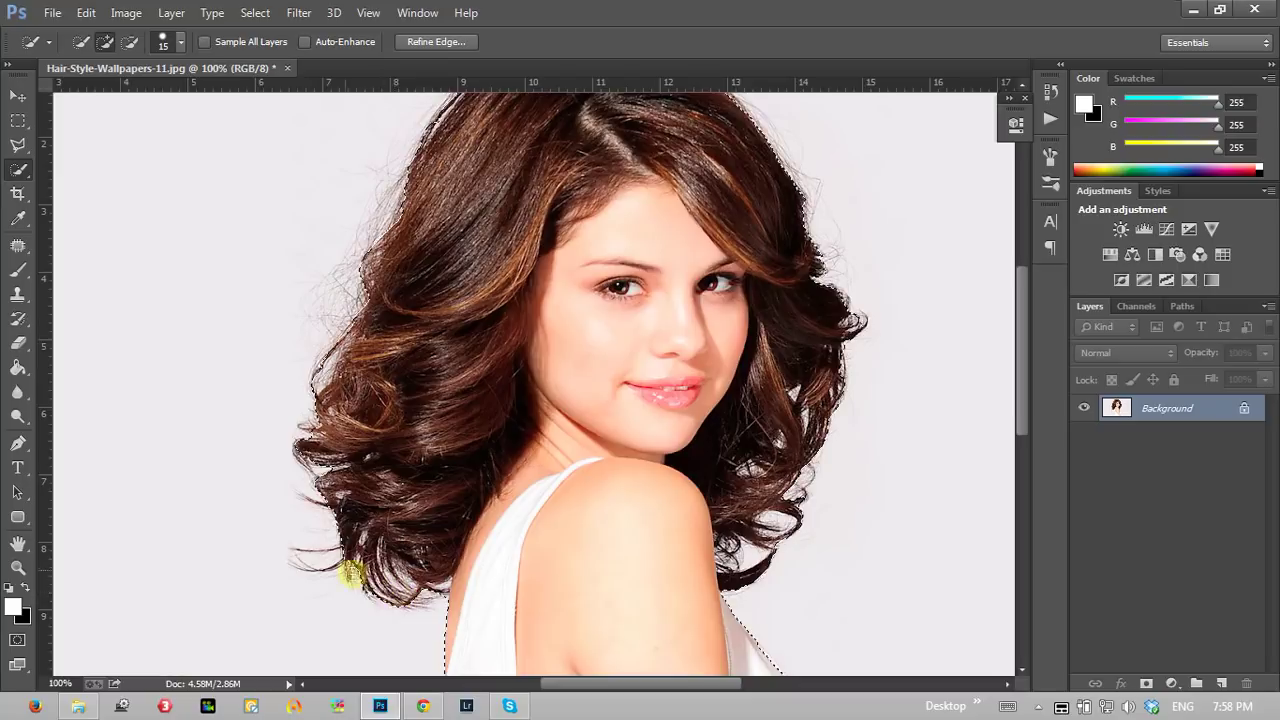
pyautogui.click(18, 567)
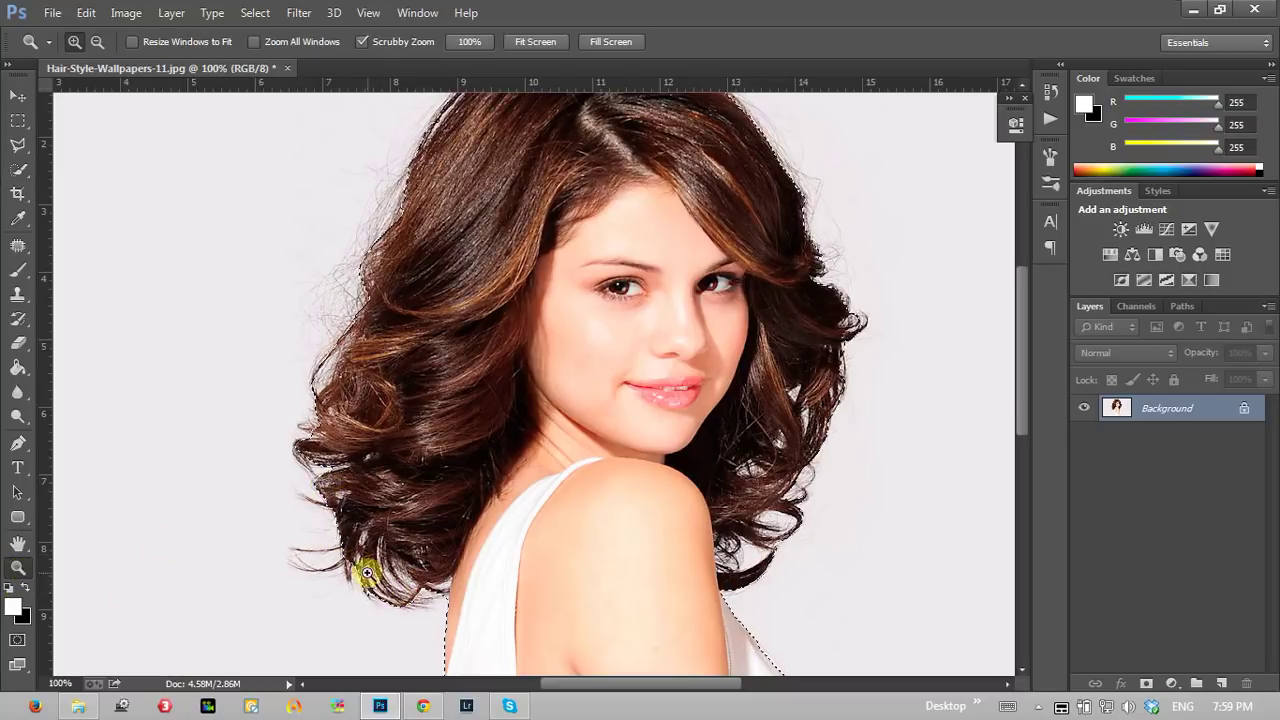
pyautogui.moveTo(367, 573)
pyautogui.mouseDown()
pyautogui.moveTo(380, 597)
pyautogui.moveTo(457, 543)
pyautogui.mouseUp()
pyautogui.rightClick(299, 299)
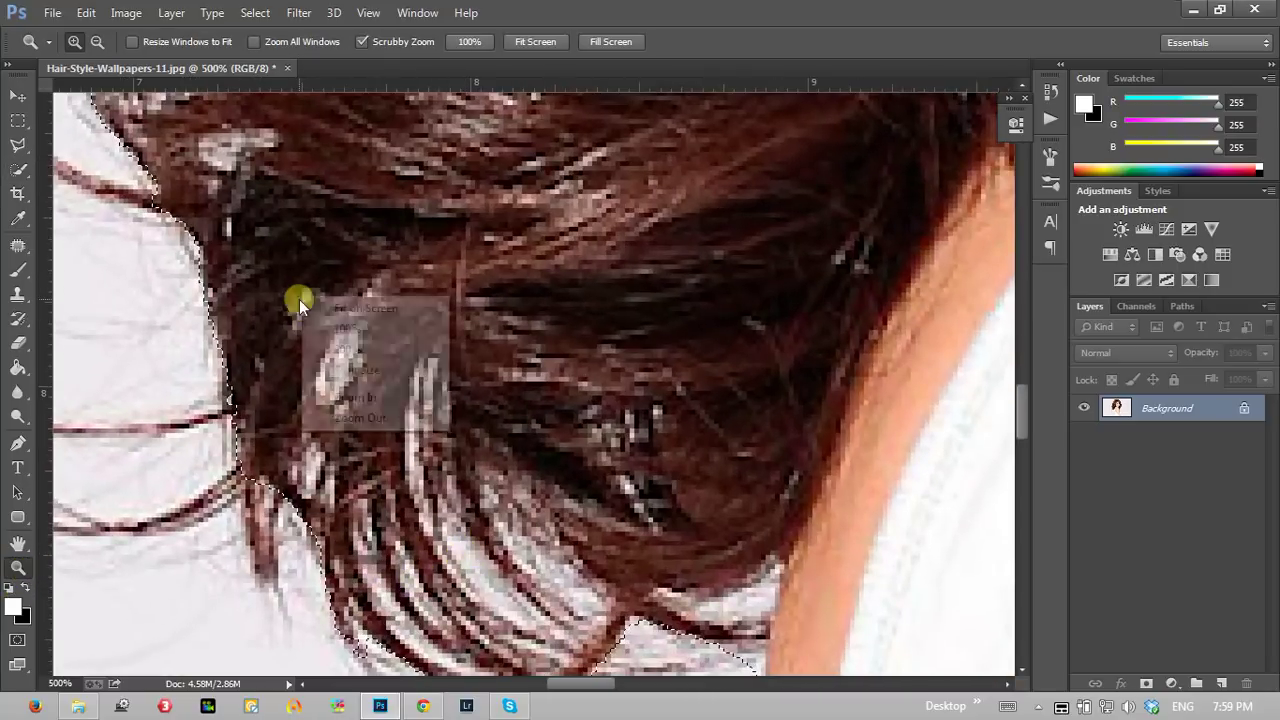
pyautogui.click(340, 308)
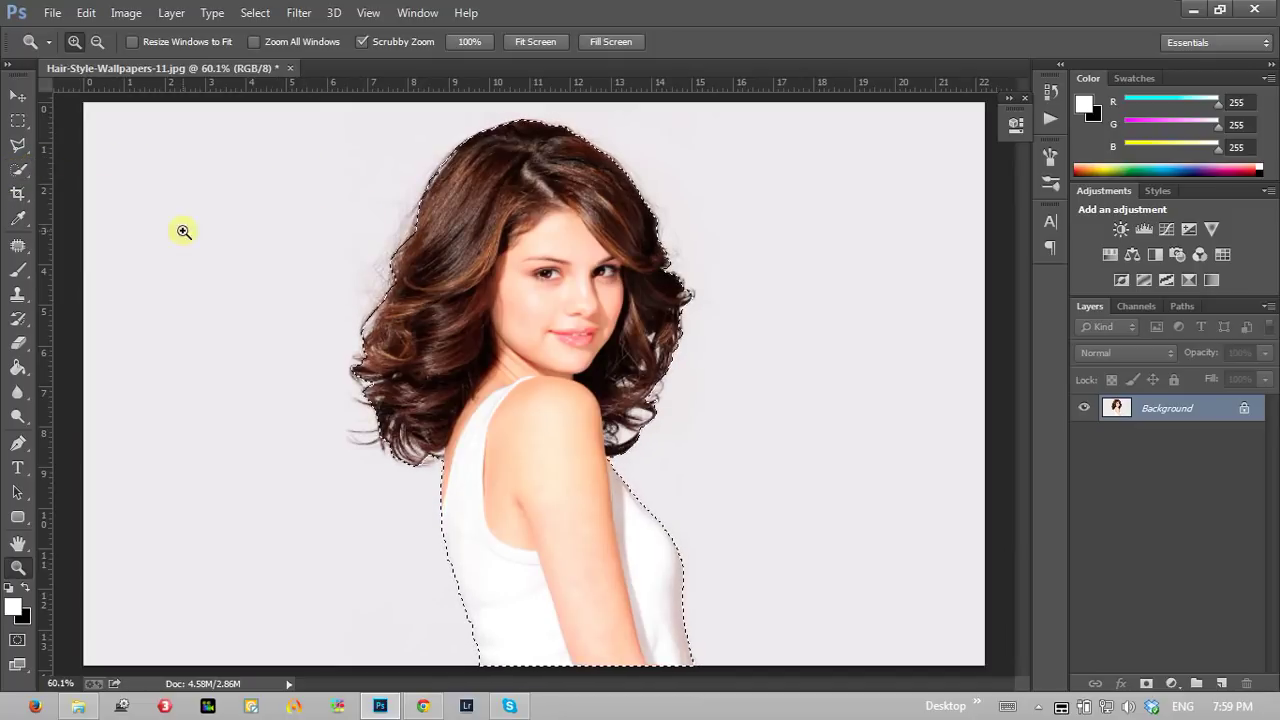
pyautogui.click(20, 172)
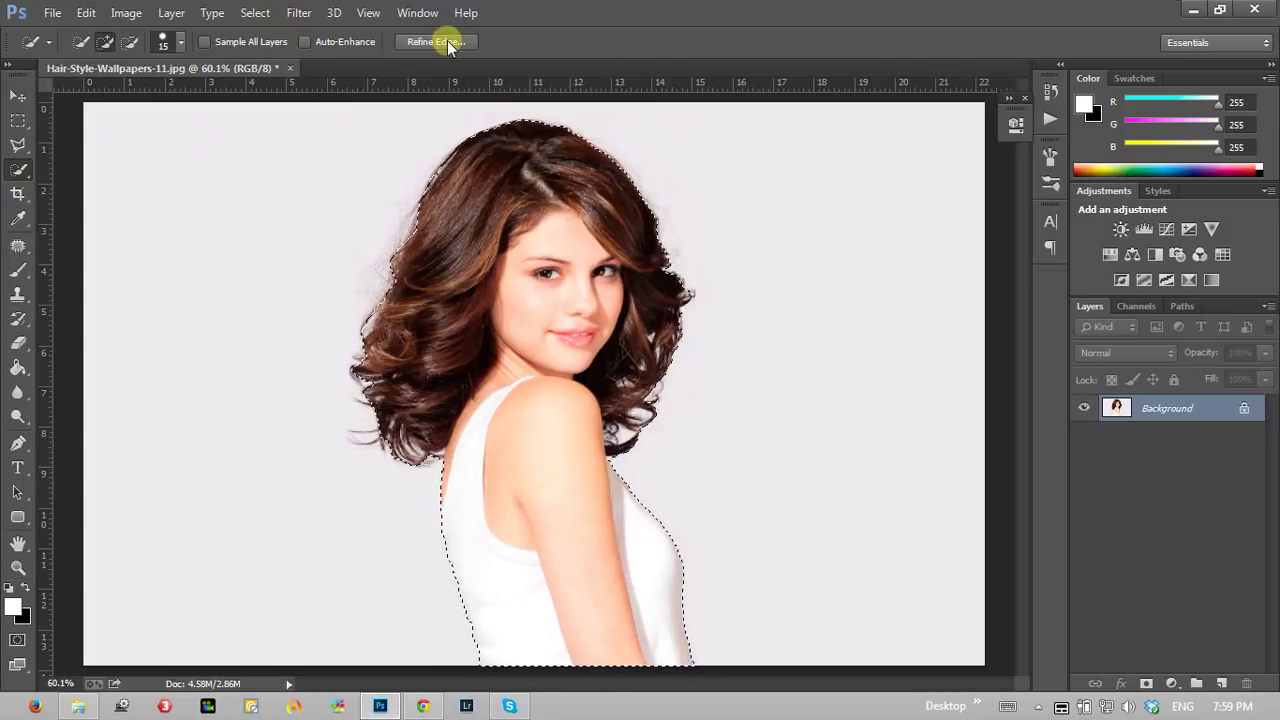
pyautogui.rightClick(18, 166)
pyautogui.click(76, 168)
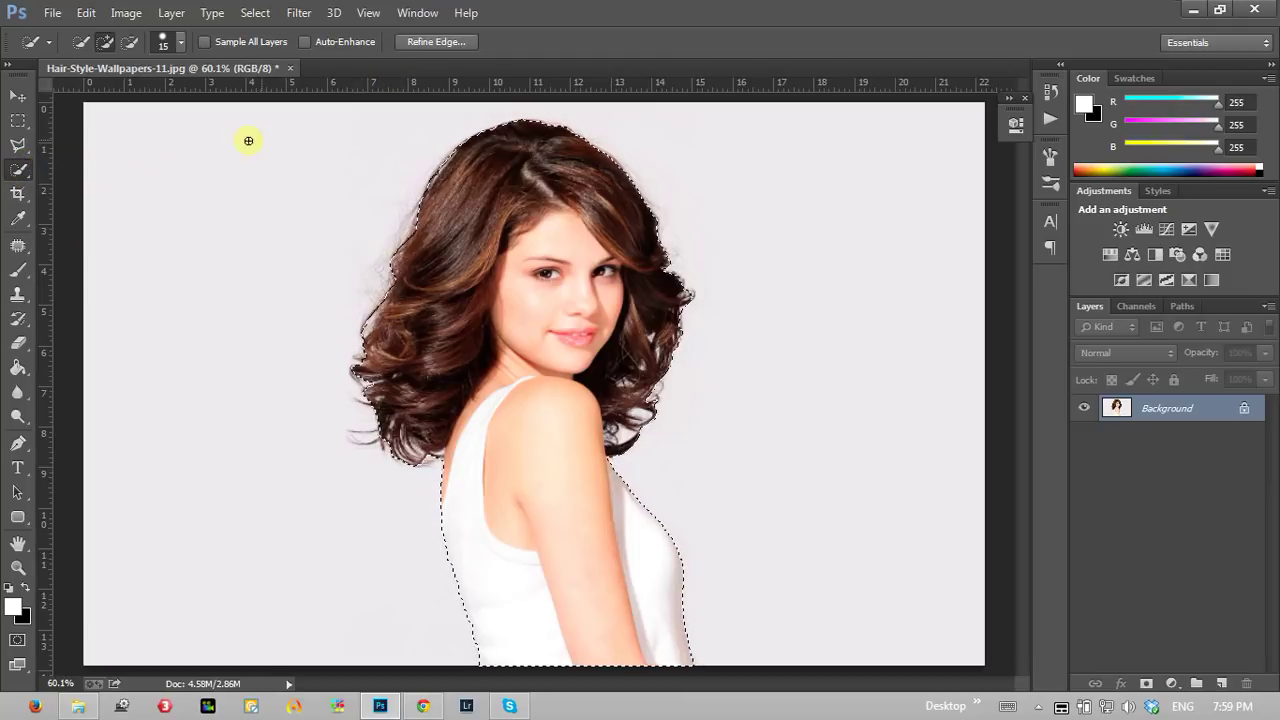
# Step: Open Refine Edge with the overlay preview mode and Edge Detection radius left at 0
pyautogui.click(435, 42)
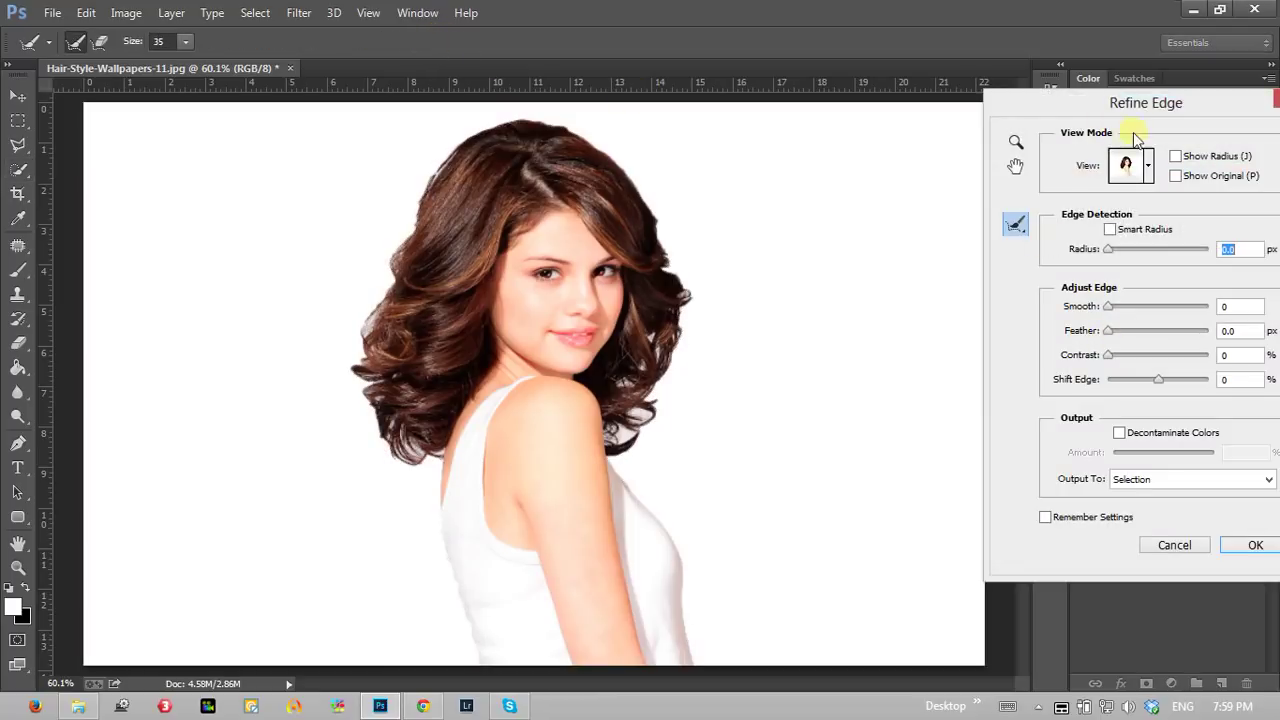
pyautogui.moveTo(1145, 105); pyautogui.dragTo(1078, 90)
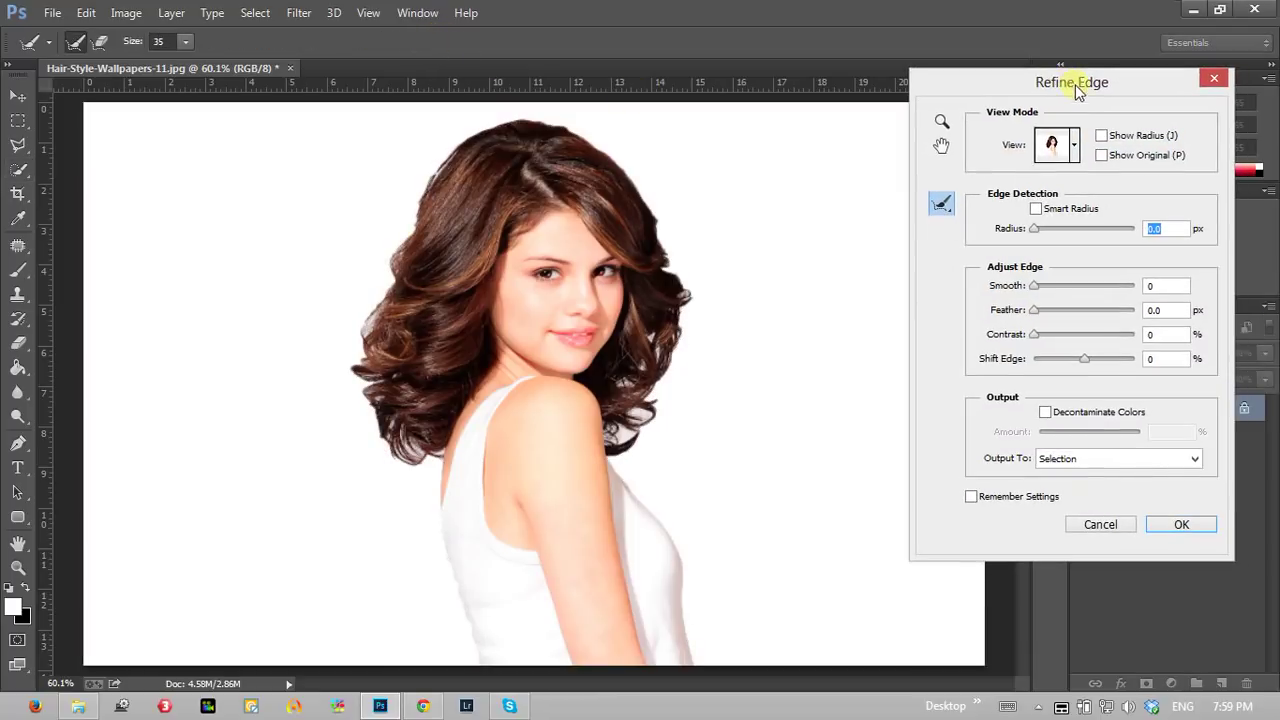
pyautogui.click(1074, 147)
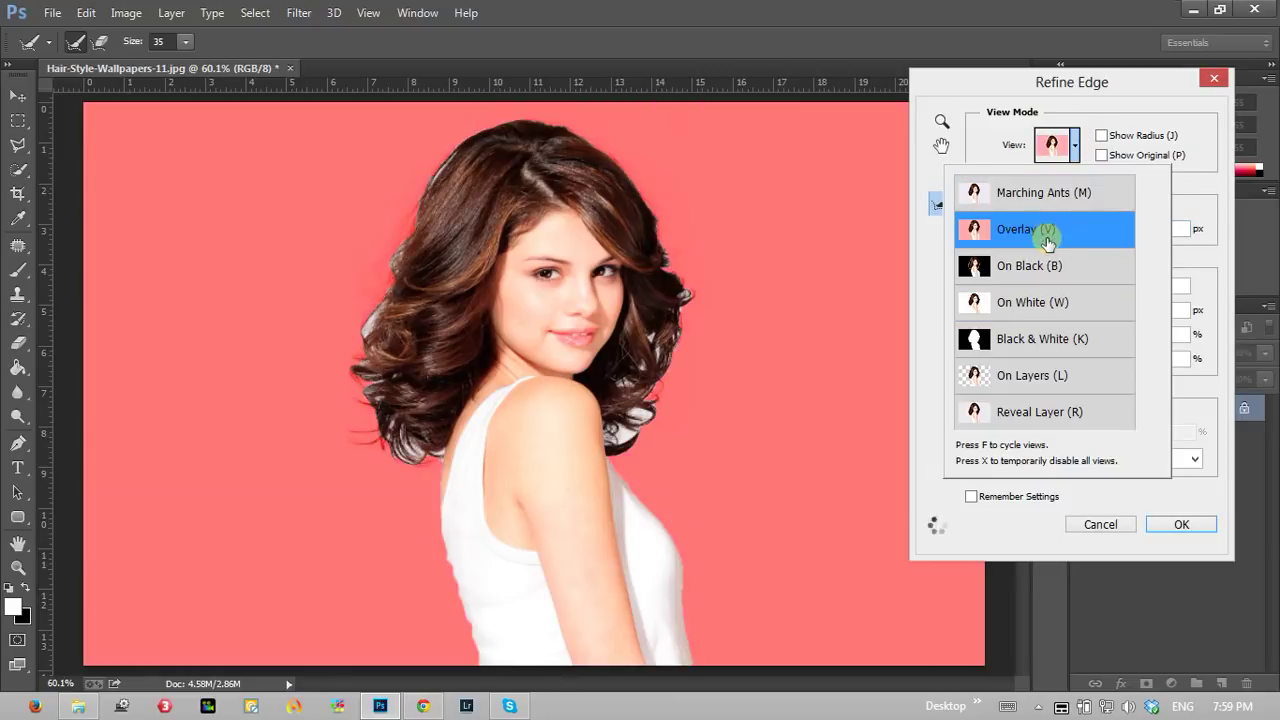
pyautogui.click(1049, 264)
pyautogui.click(1077, 140)
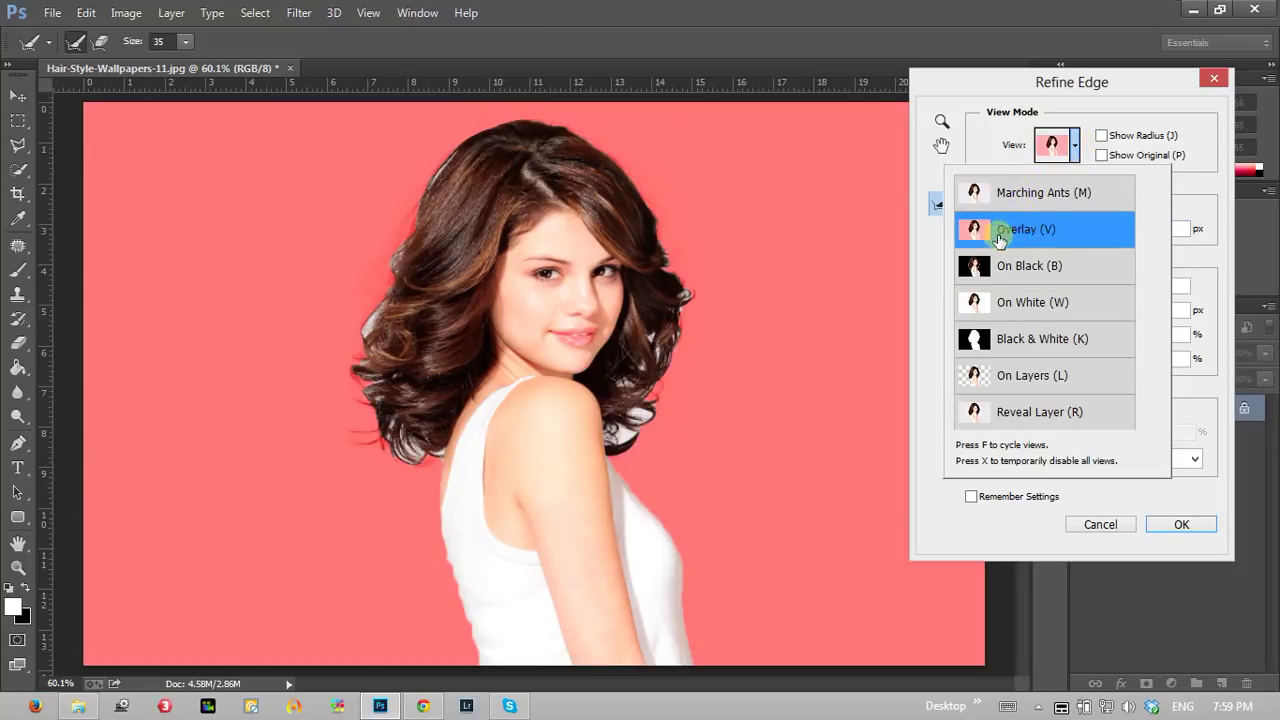
pyautogui.click(1068, 160)
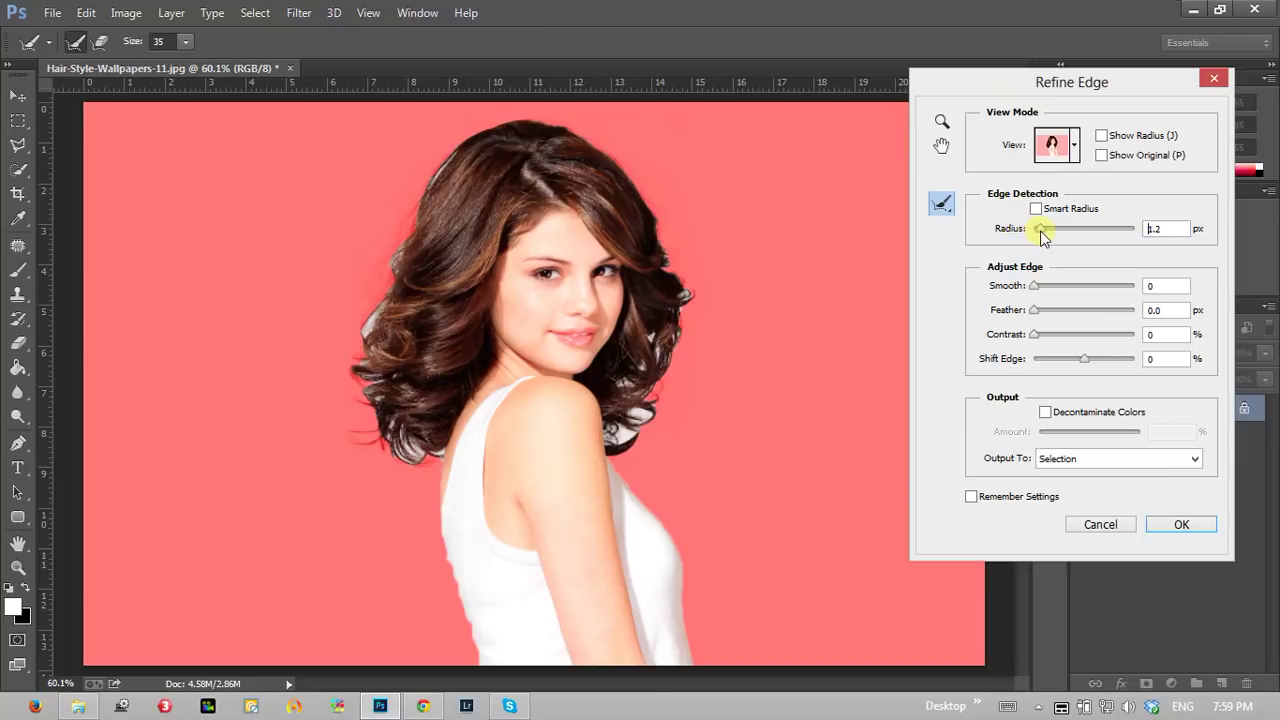
pyautogui.moveTo(1045, 233); pyautogui.dragTo(1068, 232)
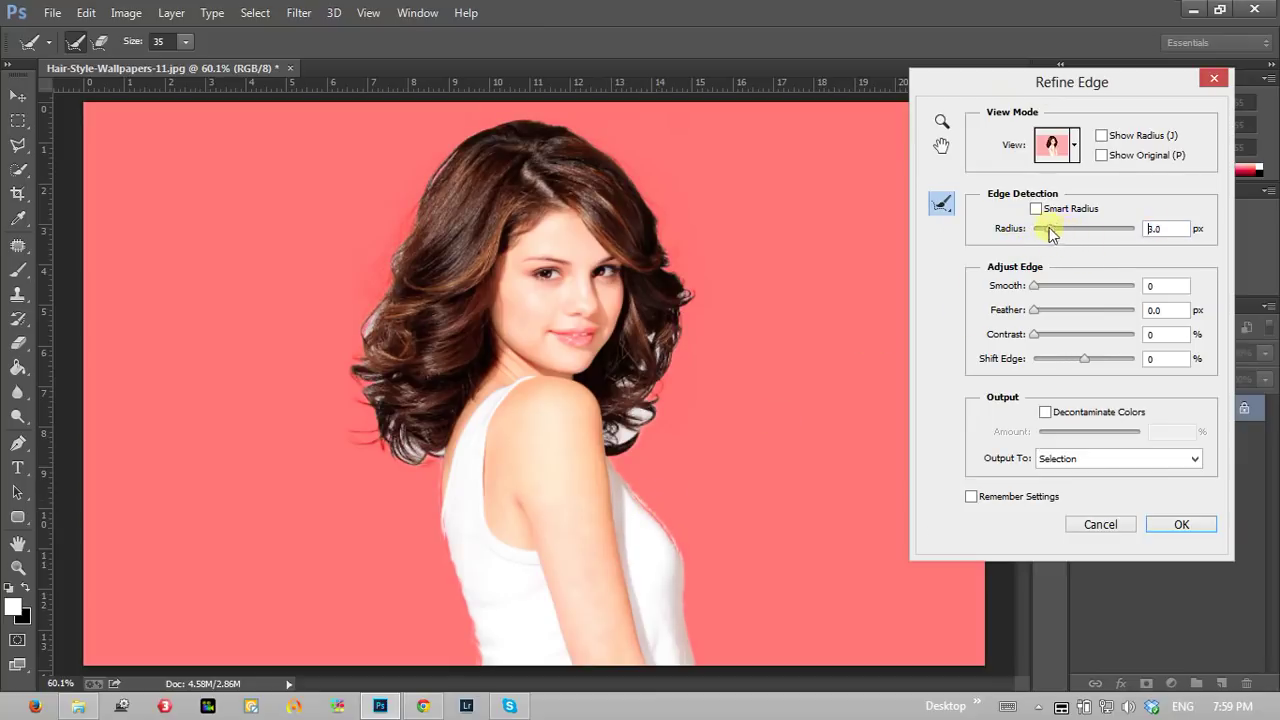
pyautogui.moveTo(1050, 233); pyautogui.dragTo(1006, 283)
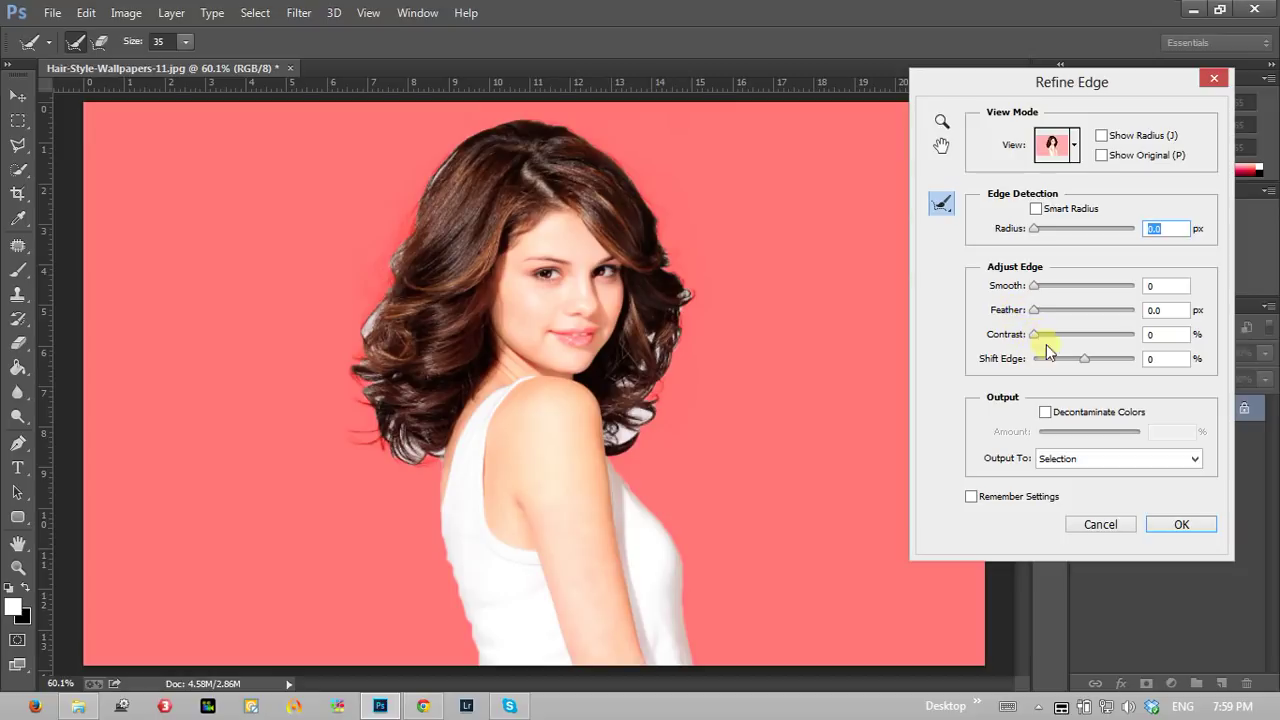
# Step: Select the Refine Radius Tool from the brush flyout beside Edge Detection
pyautogui.moveTo(620, 300); pyautogui.dragTo(704, 295)
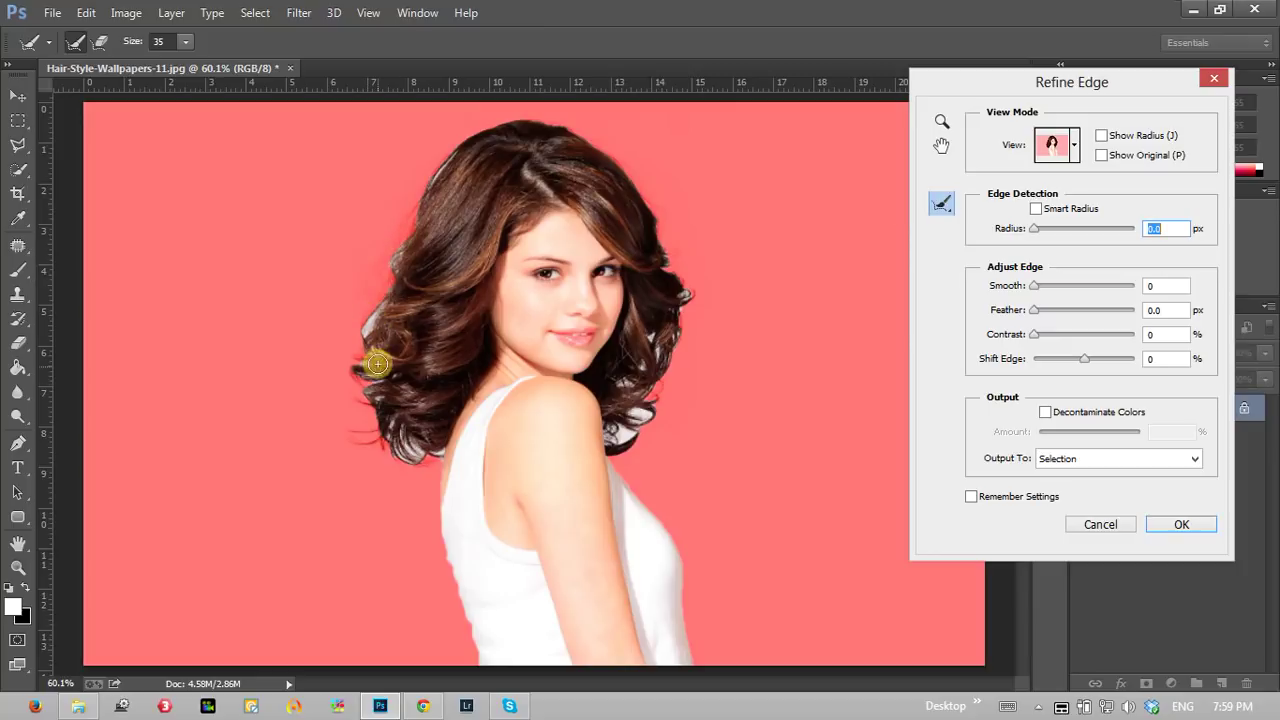
pyautogui.click(939, 208)
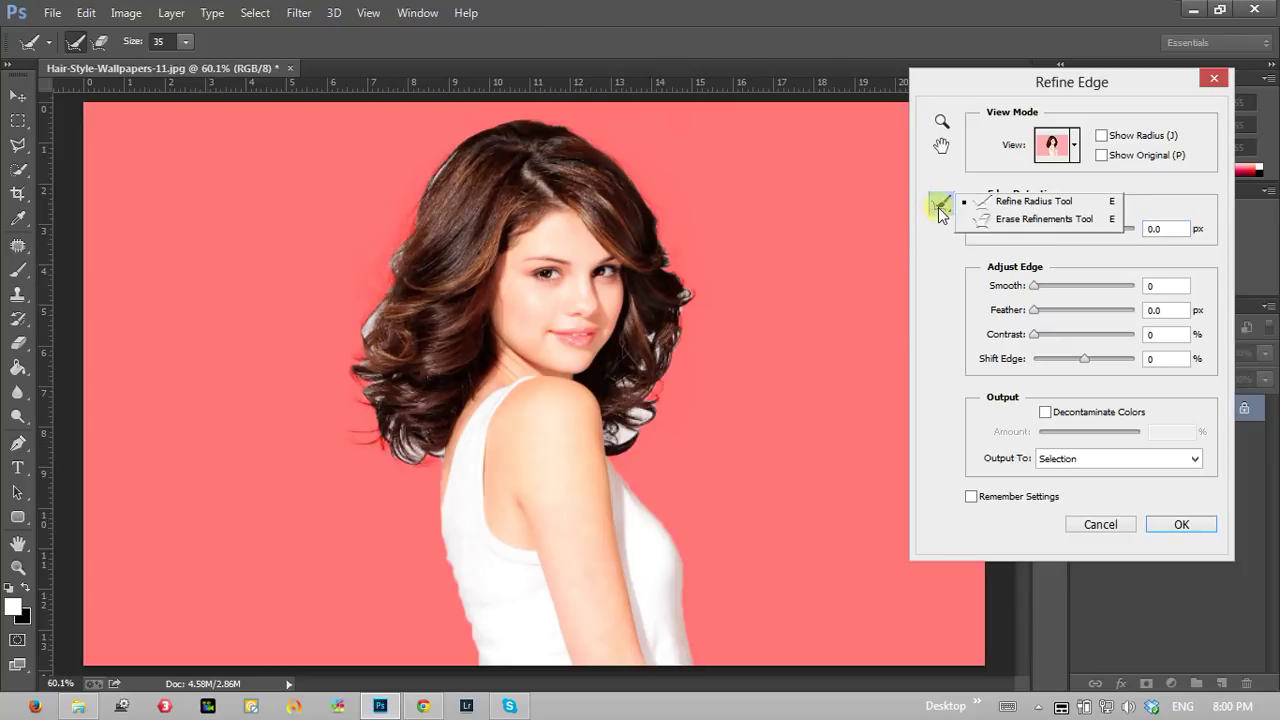
pyautogui.click(942, 208)
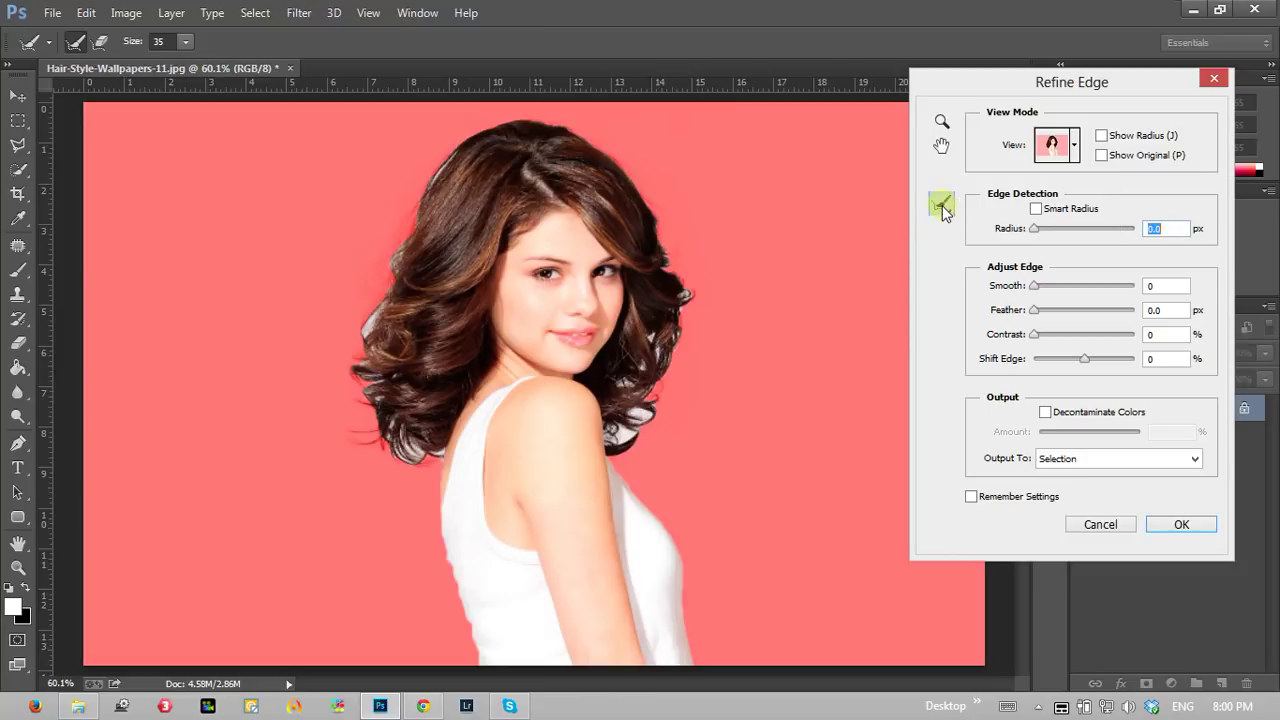
pyautogui.click(941, 205)
pyautogui.click(1005, 205)
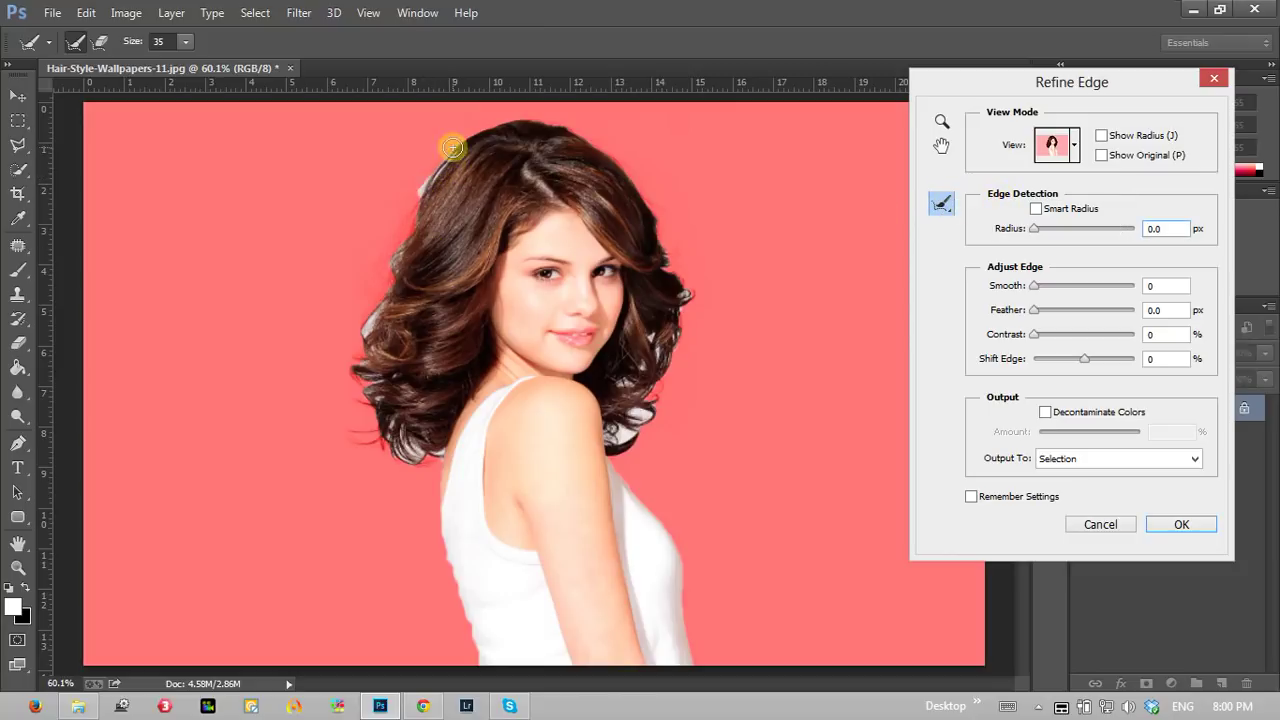
# Step: Brush the Refine Radius Tool along the top, left, right-shoulder and lower-left hair edges
pyautogui.moveTo(451, 143)
pyautogui.mouseDown()
pyautogui.moveTo(367, 323)
pyautogui.moveTo(404, 254)
pyautogui.moveTo(397, 237)
pyautogui.moveTo(361, 351)
pyautogui.moveTo(363, 280)
pyautogui.moveTo(398, 427)
pyautogui.moveTo(357, 441)
pyautogui.moveTo(406, 400)
pyautogui.moveTo(386, 444)
pyautogui.moveTo(397, 413)
pyautogui.moveTo(409, 449)
pyautogui.moveTo(432, 446)
pyautogui.moveTo(386, 429)
pyautogui.moveTo(371, 383)
pyautogui.moveTo(443, 320)
pyautogui.moveTo(400, 449)
pyautogui.moveTo(414, 423)
pyautogui.moveTo(443, 443)
pyautogui.moveTo(431, 424)
pyautogui.moveTo(423, 443)
pyautogui.moveTo(391, 371)
pyautogui.moveTo(357, 380)
pyautogui.moveTo(388, 376)
pyautogui.mouseUp()
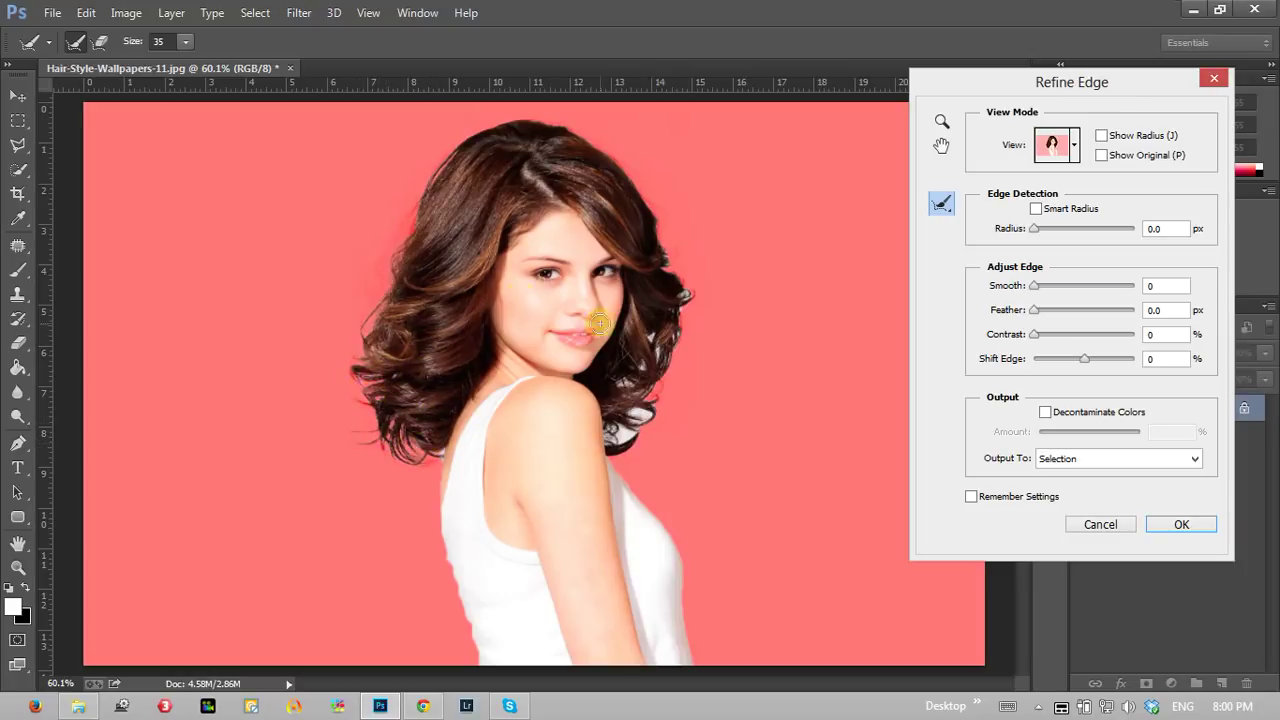
pyautogui.moveTo(660, 362)
pyautogui.mouseDown()
pyautogui.moveTo(674, 294)
pyautogui.moveTo(670, 337)
pyautogui.moveTo(668, 264)
pyautogui.moveTo(652, 248)
pyautogui.moveTo(643, 383)
pyautogui.moveTo(651, 337)
pyautogui.moveTo(625, 391)
pyautogui.moveTo(657, 331)
pyautogui.moveTo(629, 386)
pyautogui.moveTo(639, 427)
pyautogui.moveTo(623, 437)
pyautogui.mouseUp()
pyautogui.moveTo(709, 306)
pyautogui.mouseDown()
pyautogui.moveTo(623, 391)
pyautogui.moveTo(641, 409)
pyautogui.moveTo(609, 363)
pyautogui.moveTo(669, 289)
pyautogui.moveTo(614, 430)
pyautogui.moveTo(651, 349)
pyautogui.moveTo(640, 309)
pyautogui.mouseUp()
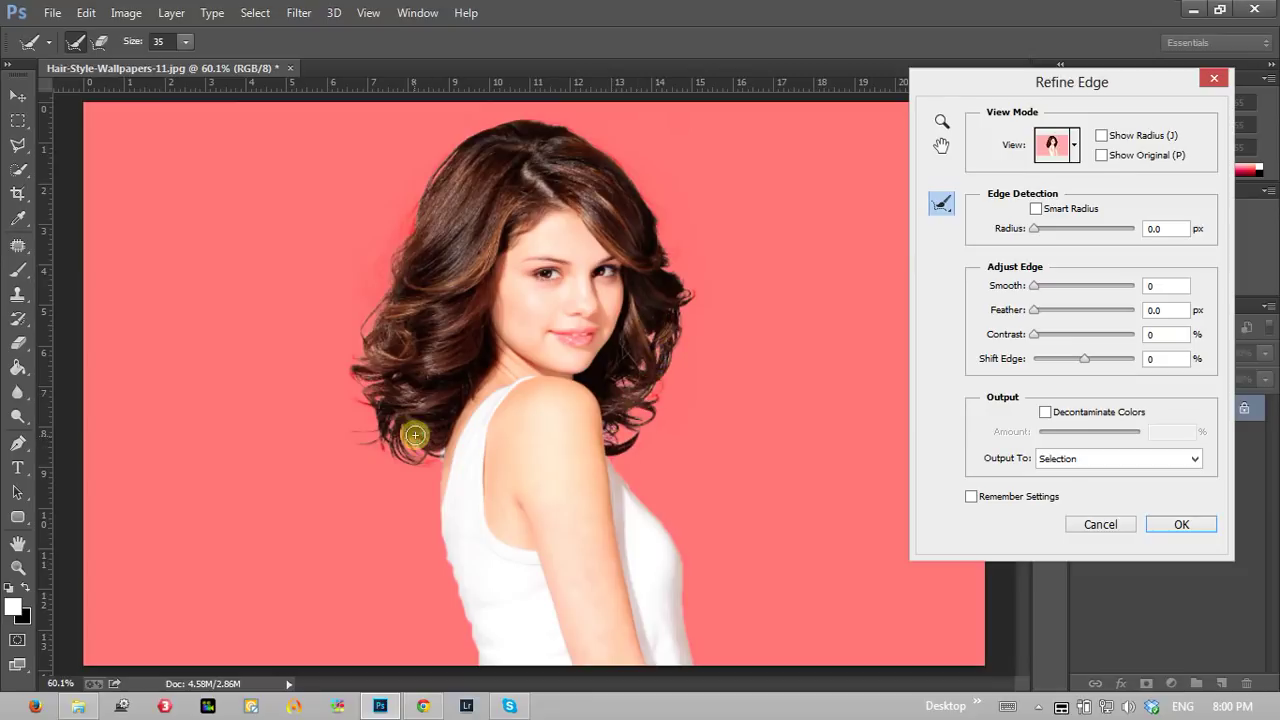
pyautogui.moveTo(415, 434)
pyautogui.mouseDown()
pyautogui.moveTo(440, 445)
pyautogui.moveTo(374, 457)
pyautogui.moveTo(395, 392)
pyautogui.moveTo(375, 336)
pyautogui.moveTo(448, 177)
pyautogui.moveTo(534, 129)
pyautogui.moveTo(609, 151)
pyautogui.moveTo(664, 260)
pyautogui.moveTo(586, 140)
pyautogui.moveTo(505, 115)
pyautogui.moveTo(430, 238)
pyautogui.moveTo(409, 217)
pyautogui.moveTo(366, 380)
pyautogui.moveTo(414, 443)
pyautogui.moveTo(366, 469)
pyautogui.moveTo(391, 414)
pyautogui.moveTo(390, 462)
pyautogui.moveTo(420, 349)
pyautogui.moveTo(432, 400)
pyautogui.mouseUp()
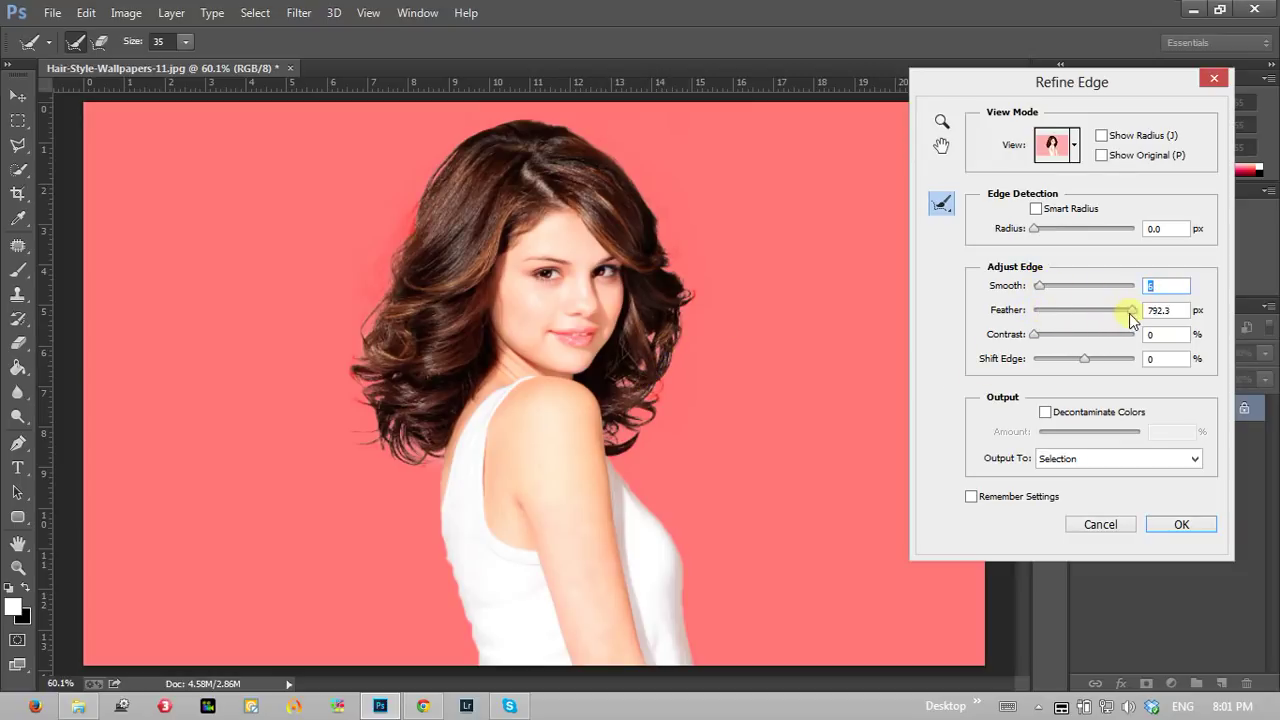
# Step: Bring feather down to 1.0 px with smoothing at 6 and apply Refine Edge
pyautogui.moveTo(1131, 316); pyautogui.dragTo(1137, 312)
pyautogui.click(1118, 312)
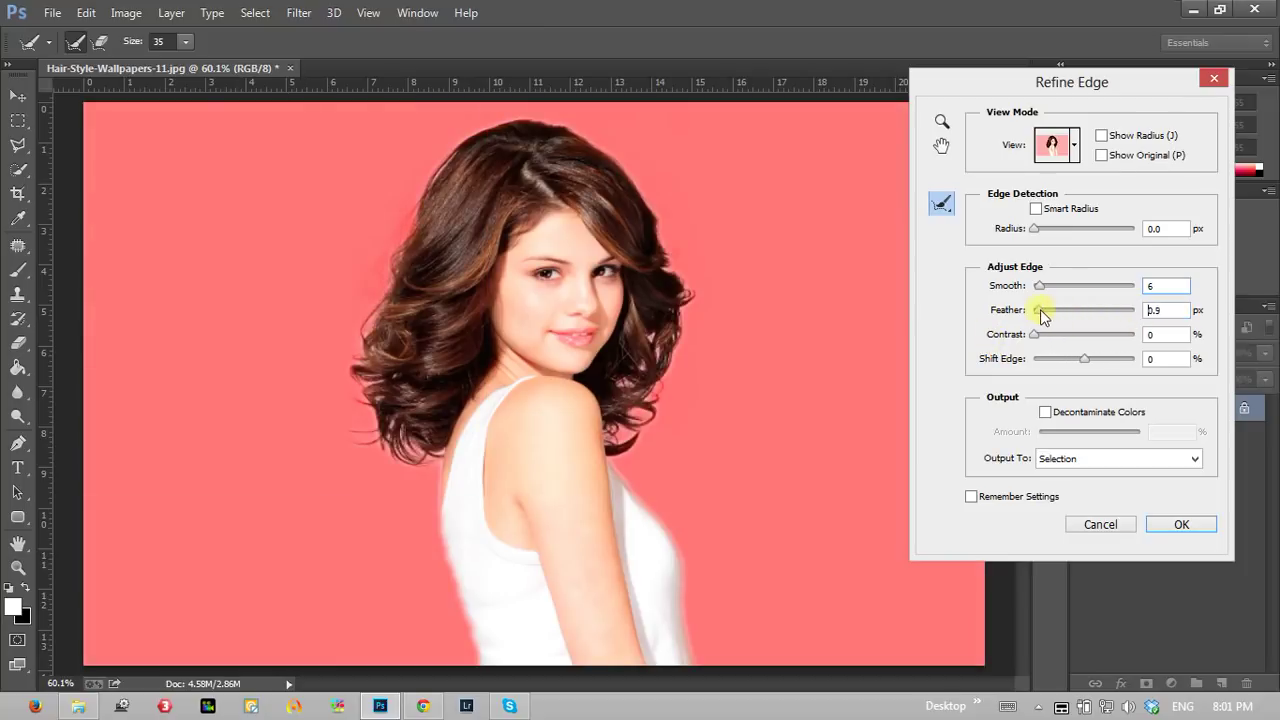
pyautogui.moveTo(1043, 316); pyautogui.dragTo(1043, 328)
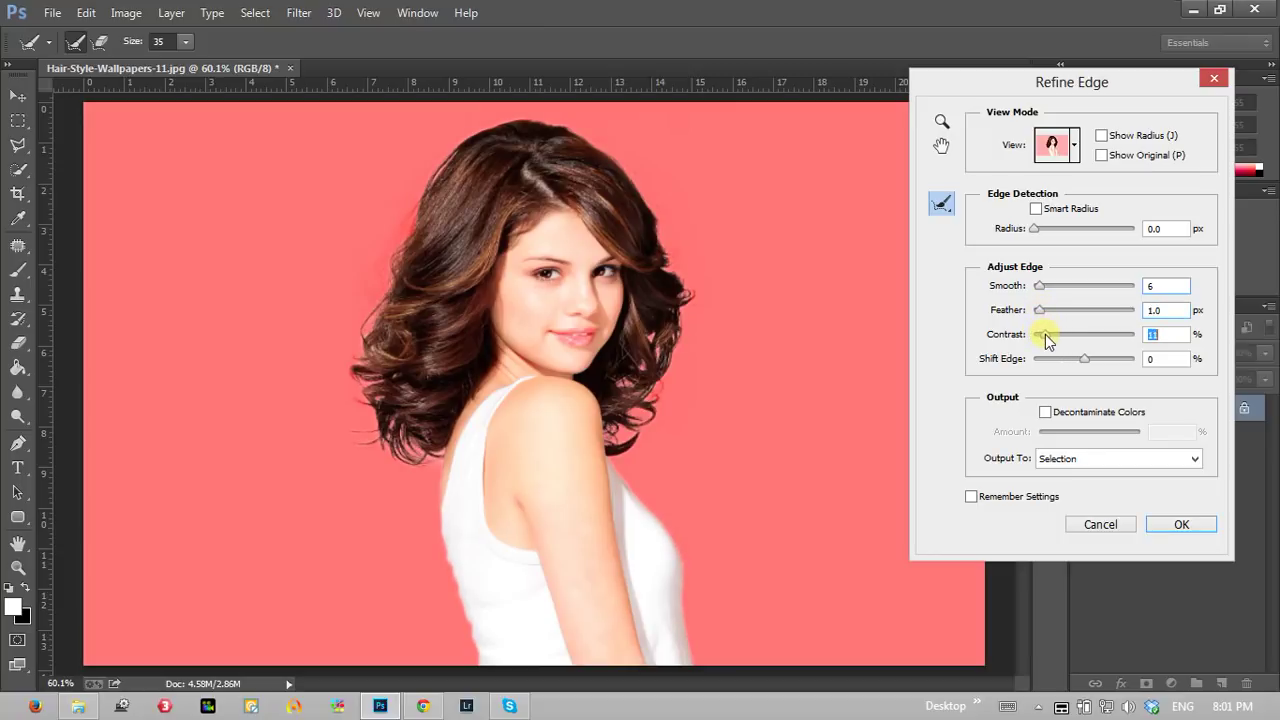
pyautogui.click(1180, 525)
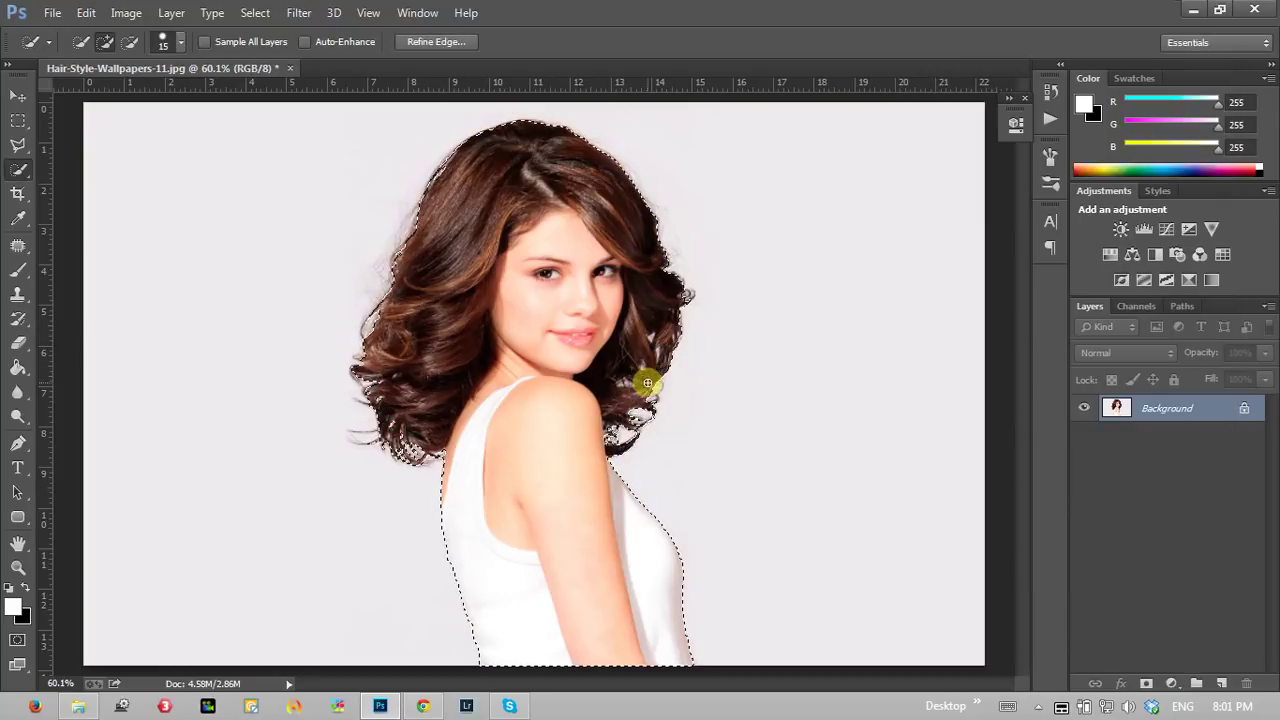
# Step: Copy the woman to Layer 1, hide the Background, and inspect the right-shoulder hair
pyautogui.hotkey('ctrl', 'j')
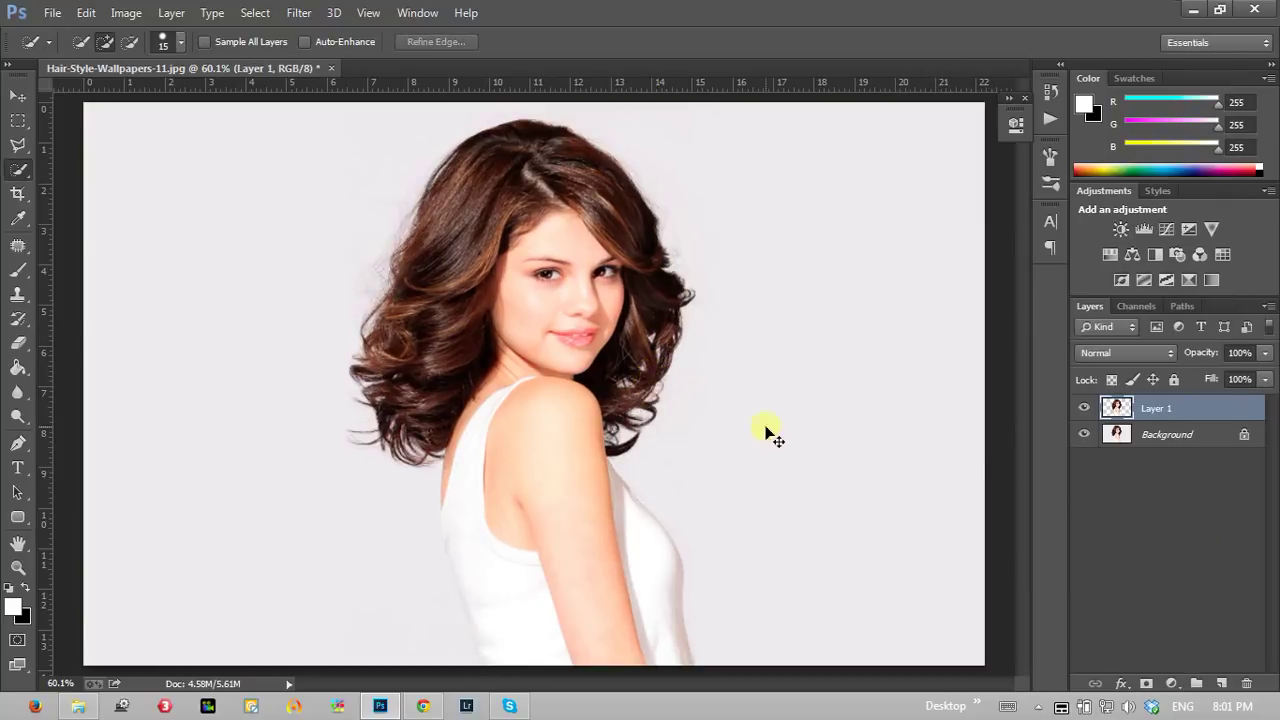
pyautogui.click(1084, 434)
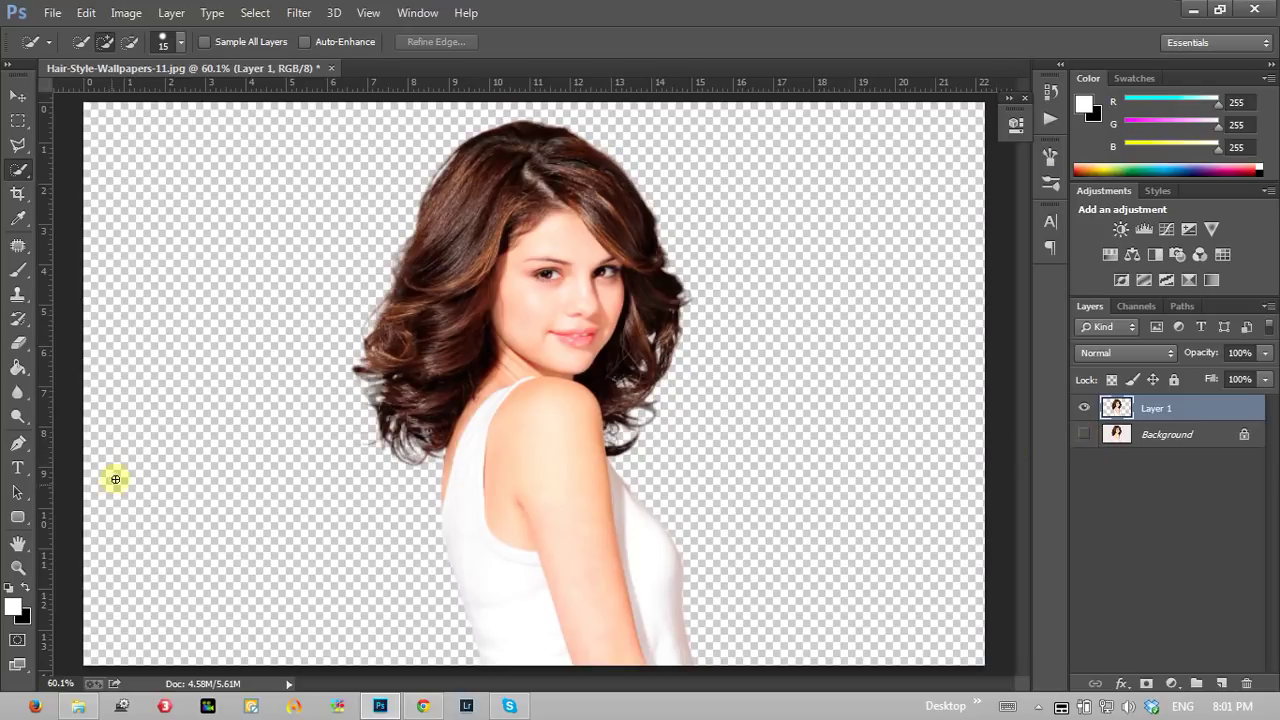
pyautogui.click(18, 567)
pyautogui.click(634, 363)
pyautogui.click(650, 409)
pyautogui.click(650, 409)
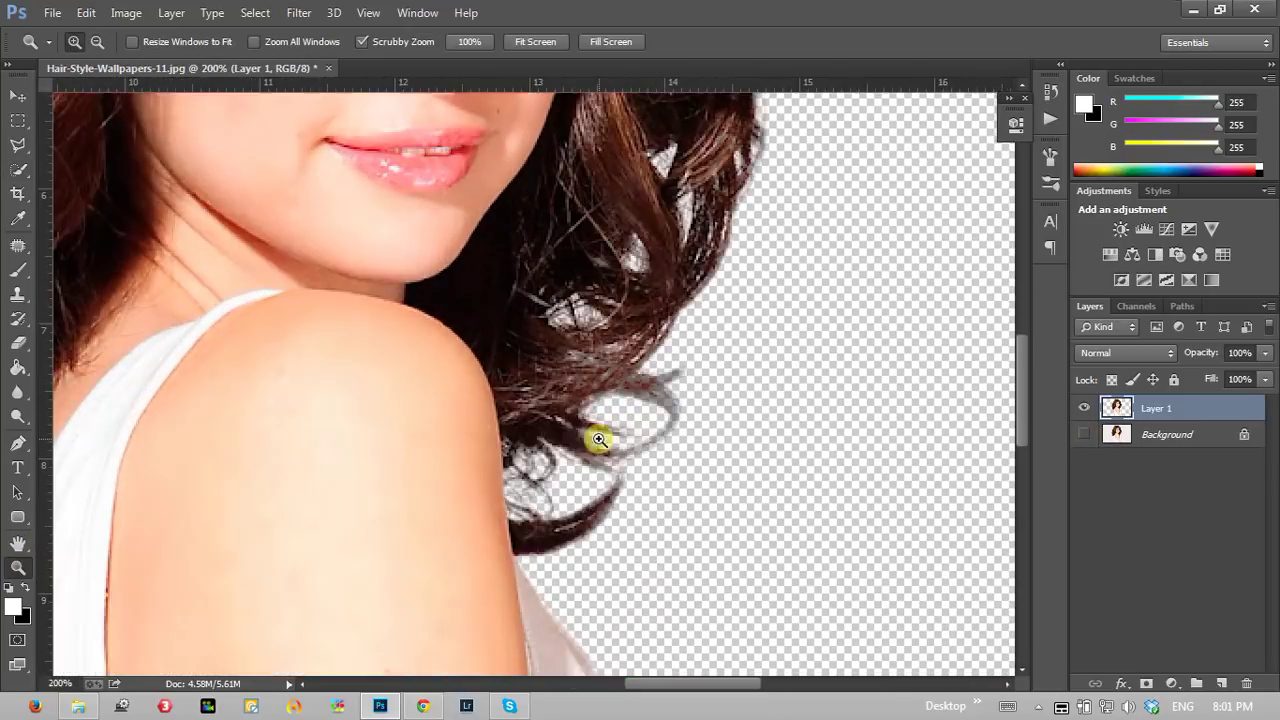
pyautogui.keyDown('alt'); pyautogui.click(423, 363); pyautogui.keyUp('alt')
pyautogui.keyDown('alt'); pyautogui.click(438, 316); pyautogui.keyUp('alt')
pyautogui.hotkey('ctrl', '0')
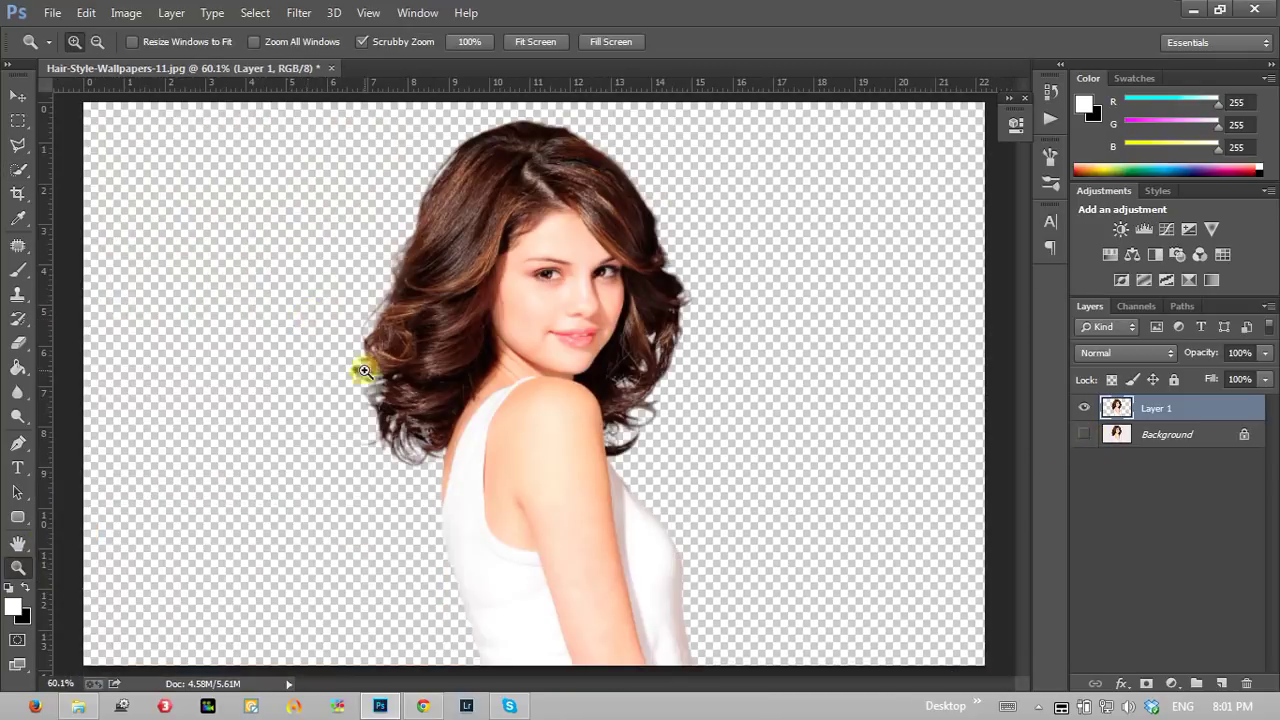
# Step: Zoom in to inspect the left hair tips over transparency, then fit on screen
pyautogui.click(364, 371)
pyautogui.click(352, 391)
pyautogui.click(357, 400)
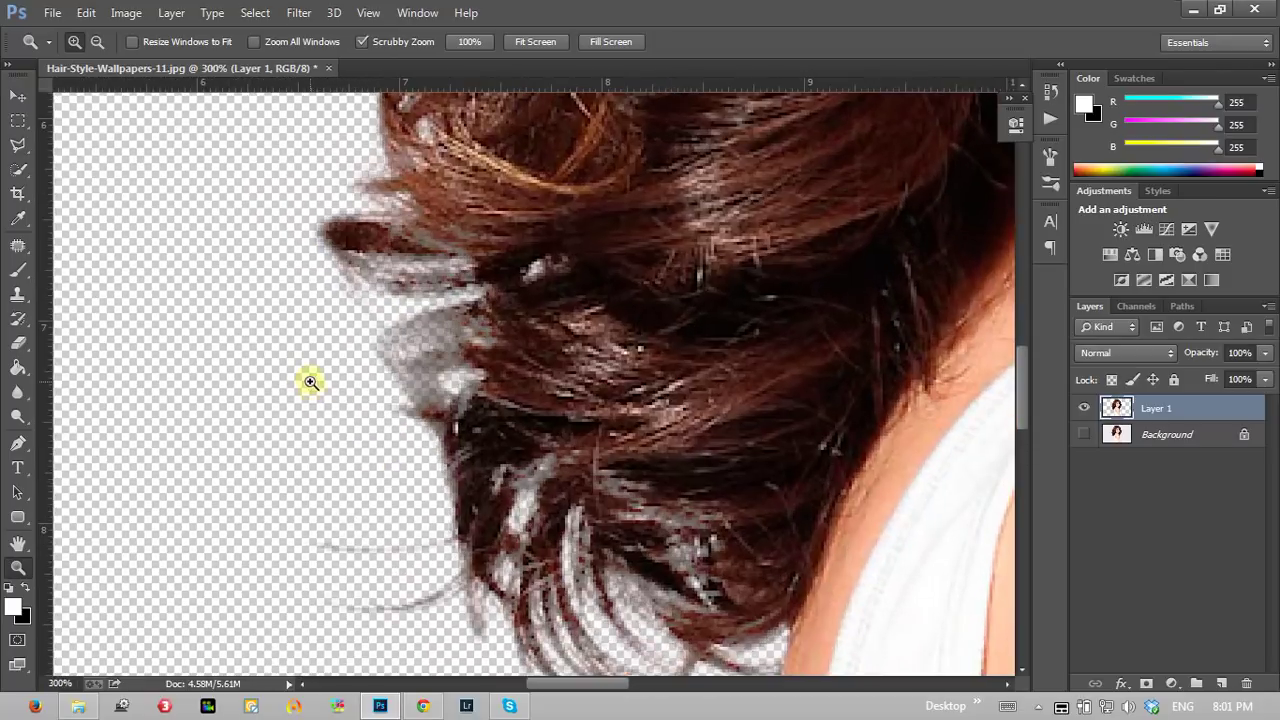
pyautogui.rightClick(312, 381)
pyautogui.click(332, 394)
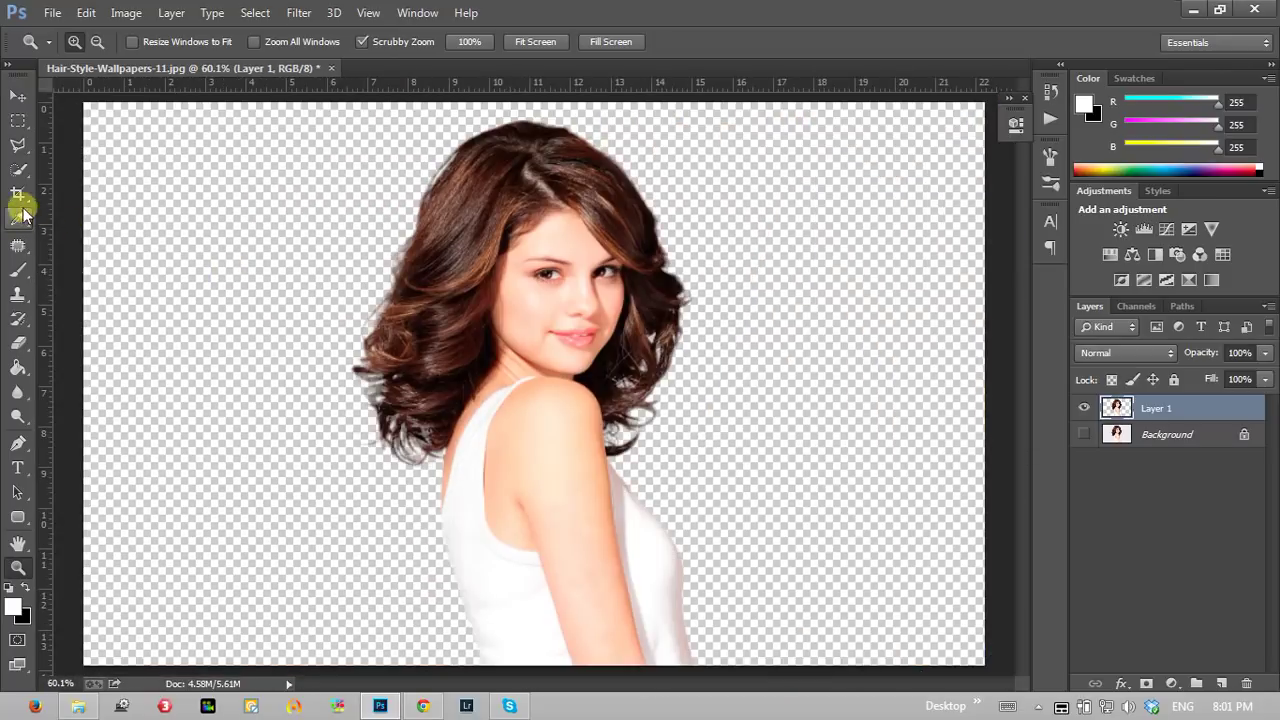
pyautogui.moveTo(17, 170); pyautogui.dragTo(85, 164)
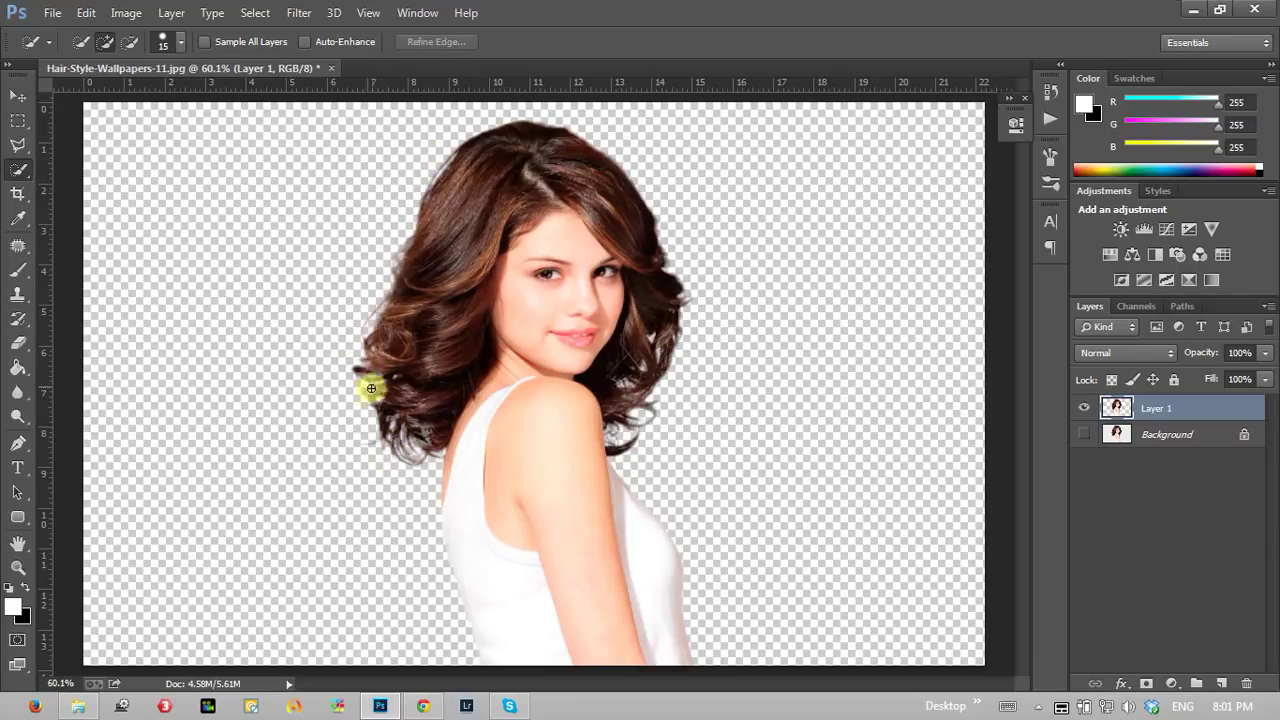
pyautogui.click(18, 567)
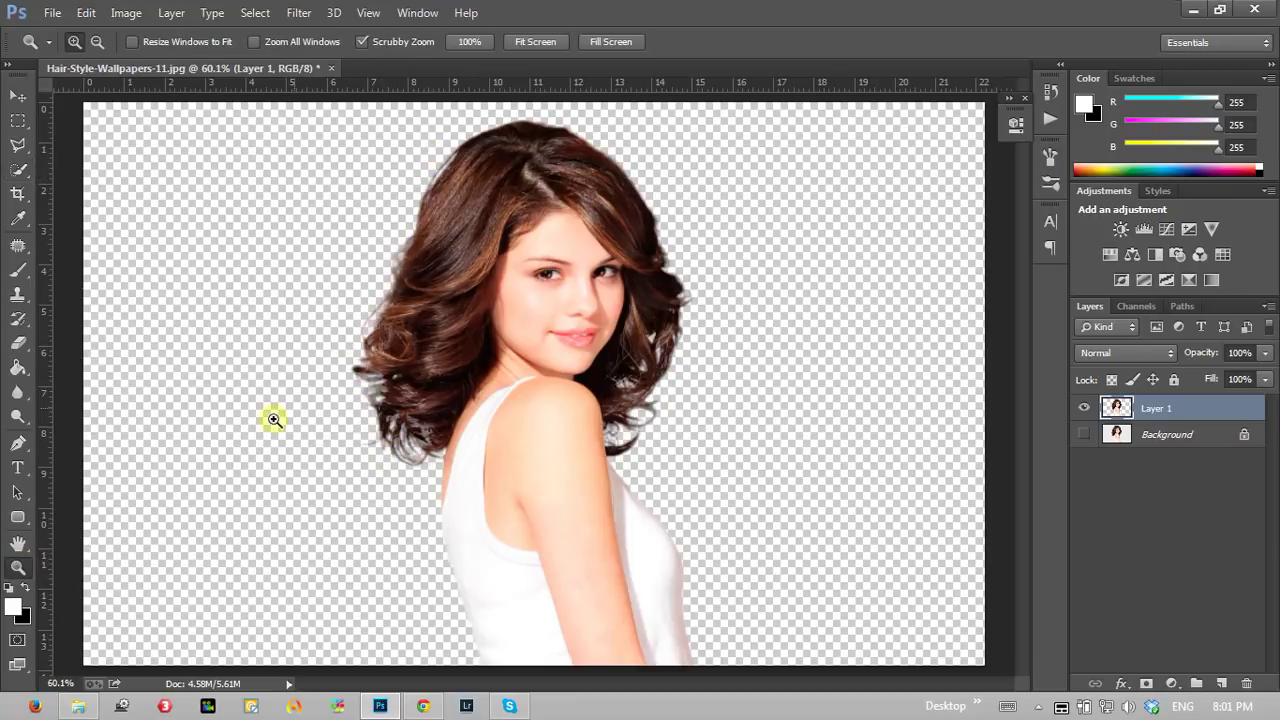
pyautogui.click(443, 369)
pyautogui.rightClick(390, 254)
pyautogui.click(400, 265)
# Step: Shift Layer 1 about 115 px left, close the image without saving, and minimise Photoshop
pyautogui.click(20, 96)
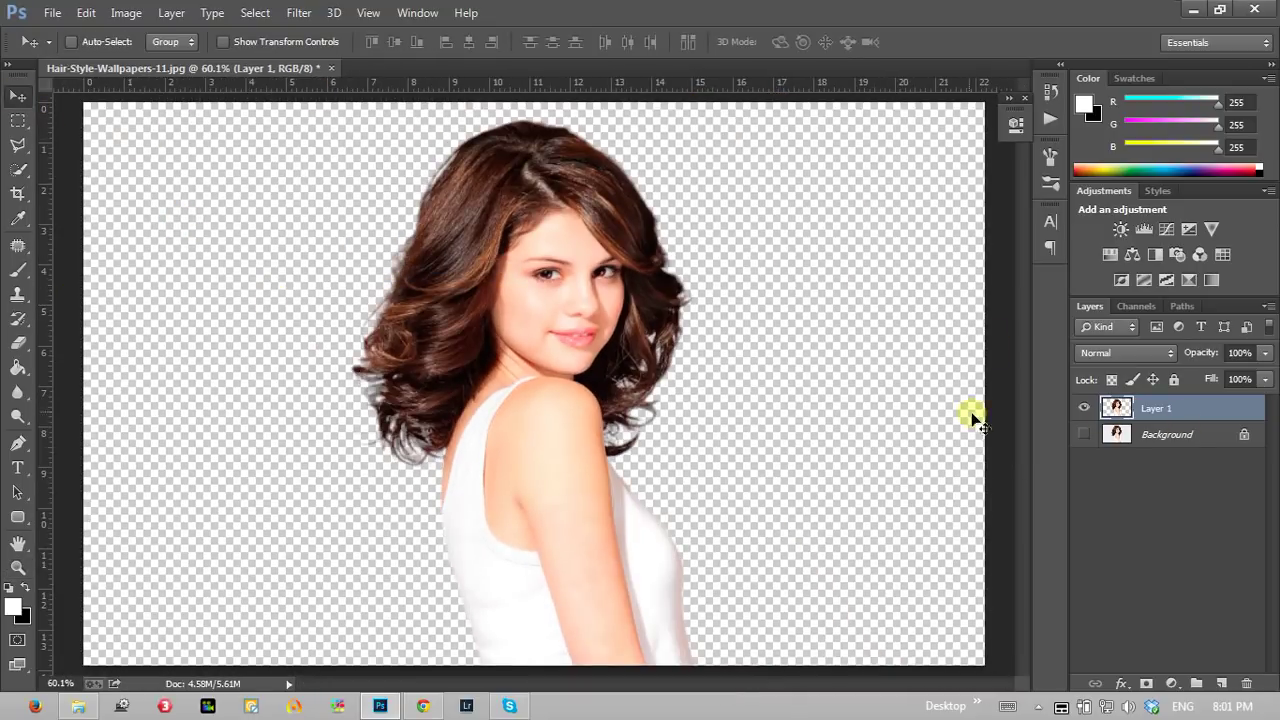
pyautogui.moveTo(555, 372)
pyautogui.mouseDown()
pyautogui.moveTo(438, 360)
pyautogui.moveTo(535, 360)
pyautogui.mouseUp()
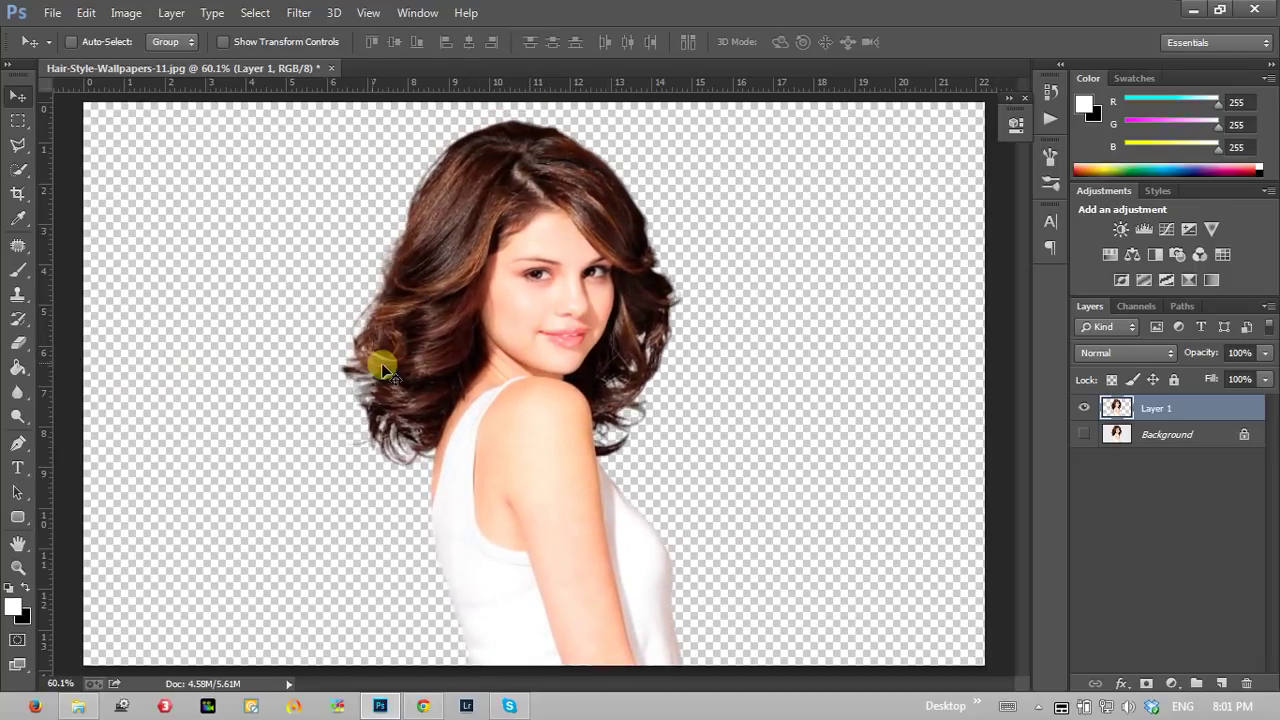
pyautogui.click(333, 68)
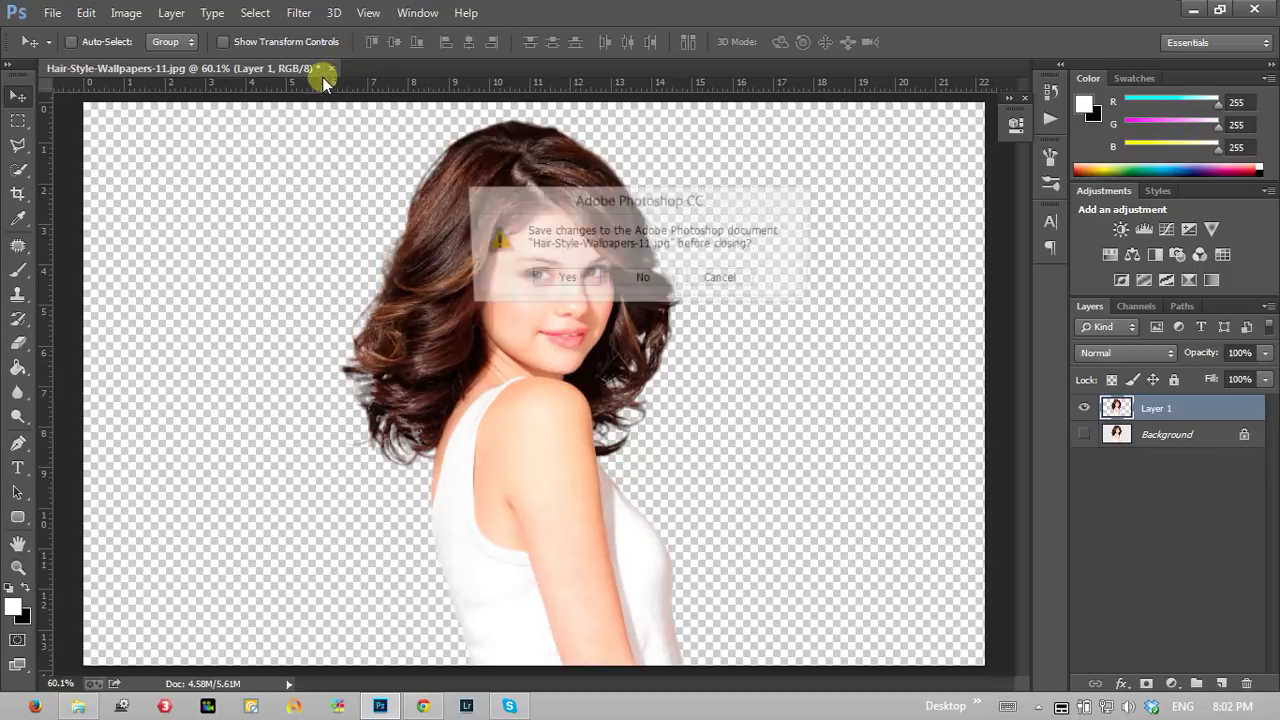
pyautogui.click(625, 277)
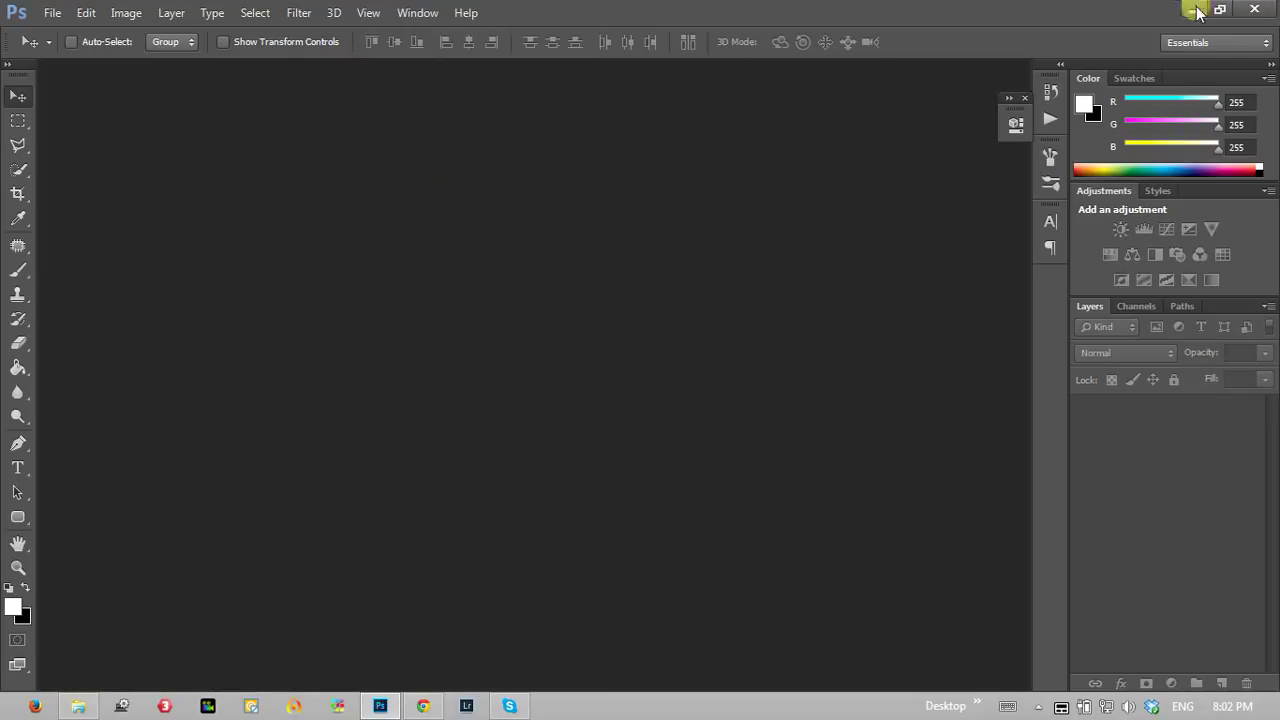
pyautogui.click(1254, 10)
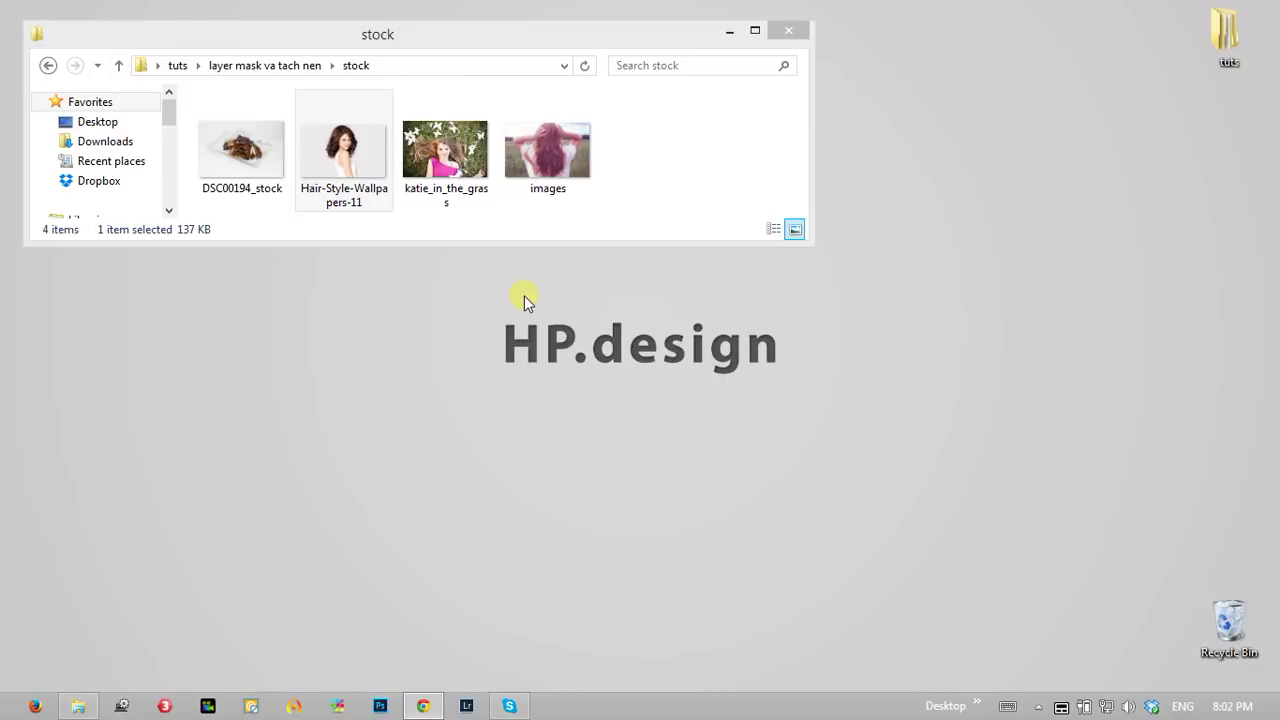
# Step: Bring the File Explorer 'stock' folder window to the front
pyautogui.click(478, 40)
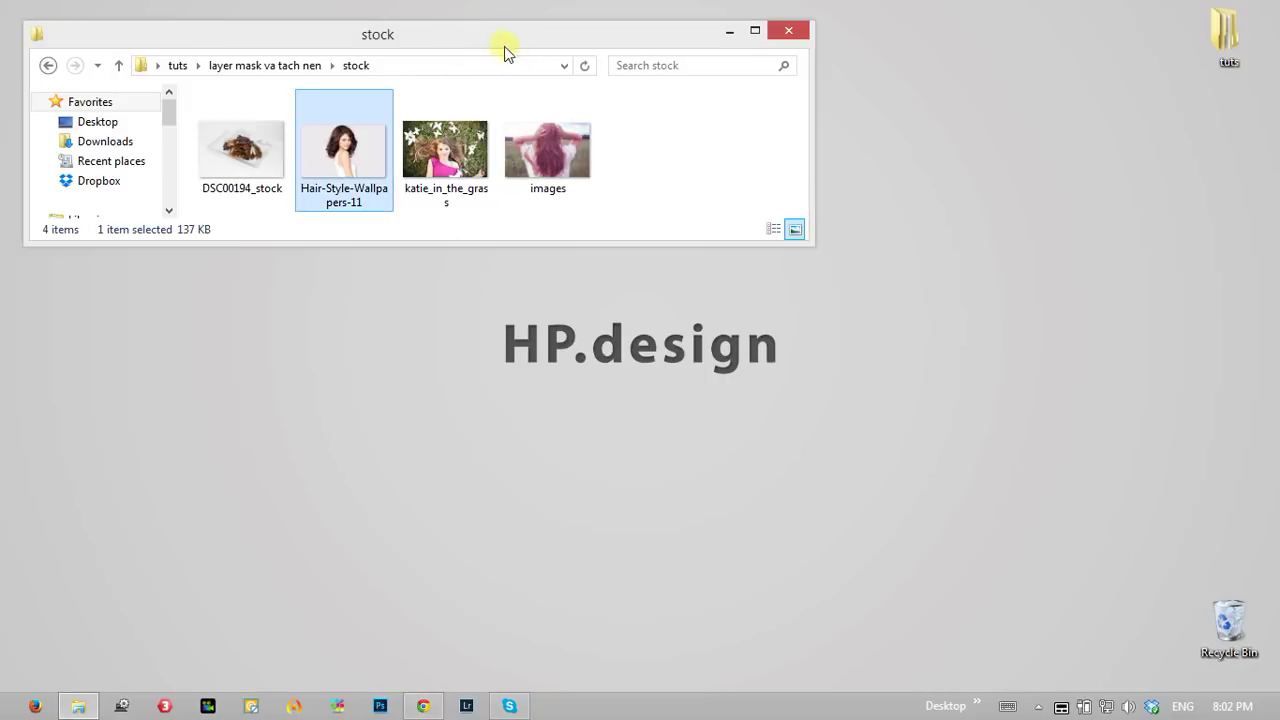